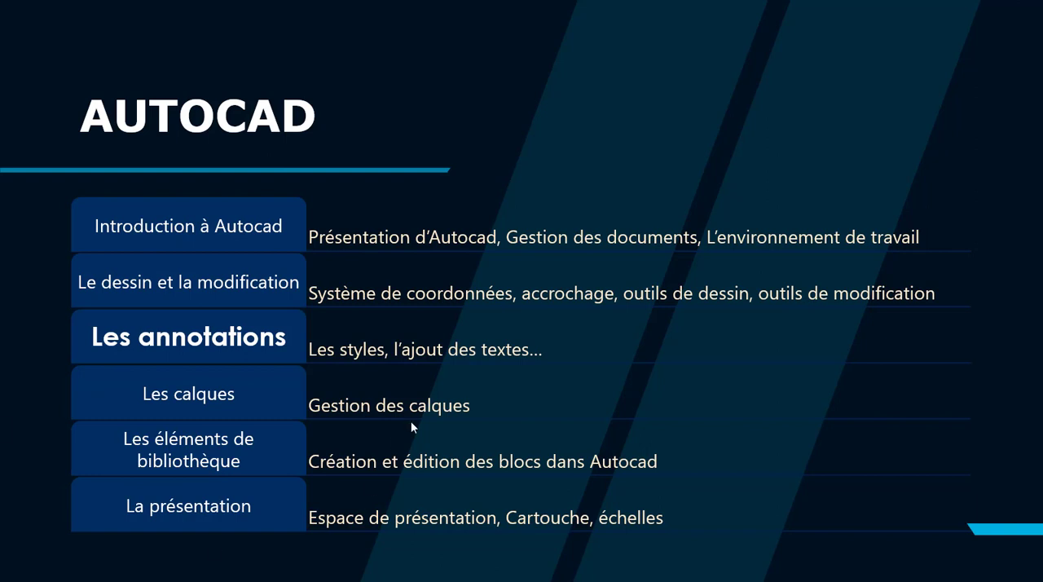
pyautogui.click(442, 495)
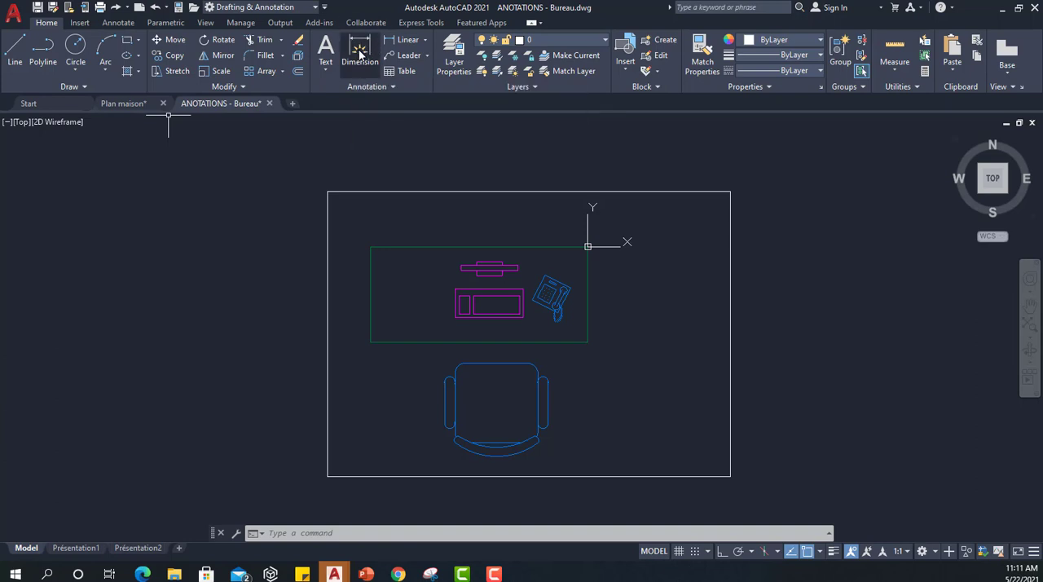
pyautogui.click(426, 40)
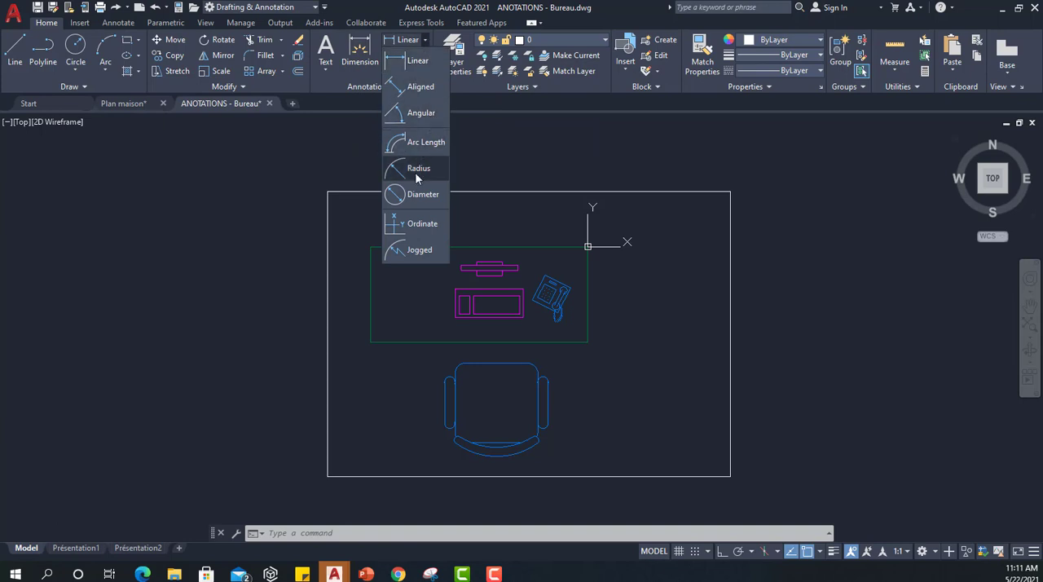
pyautogui.click(427, 40)
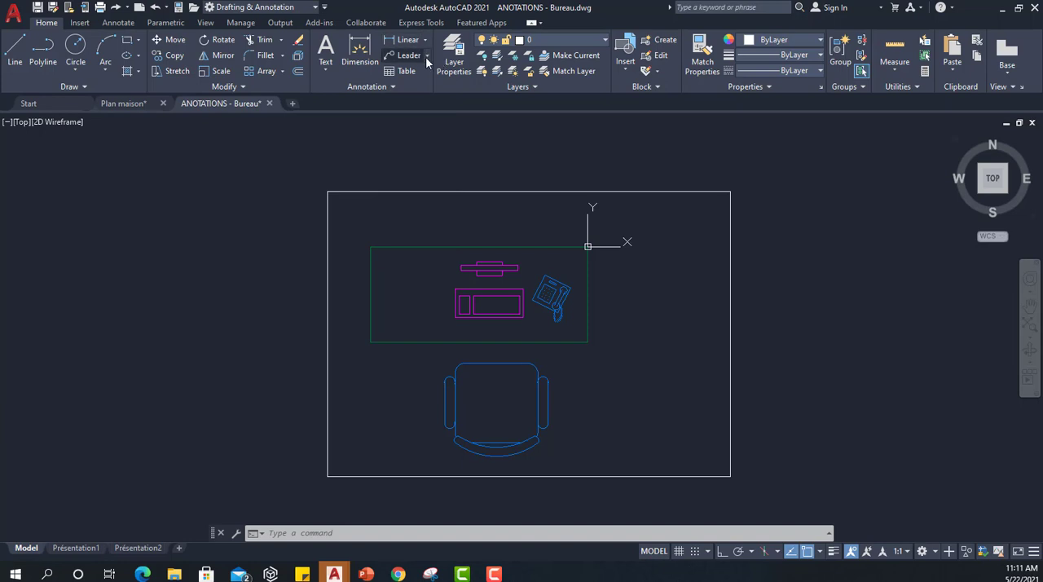
pyautogui.click(427, 56)
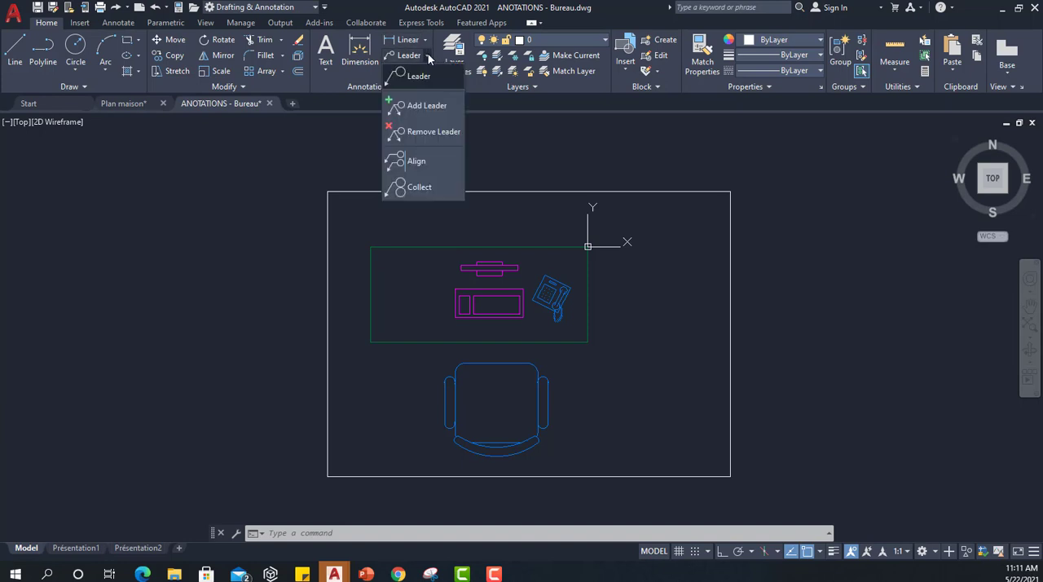
pyautogui.click(429, 57)
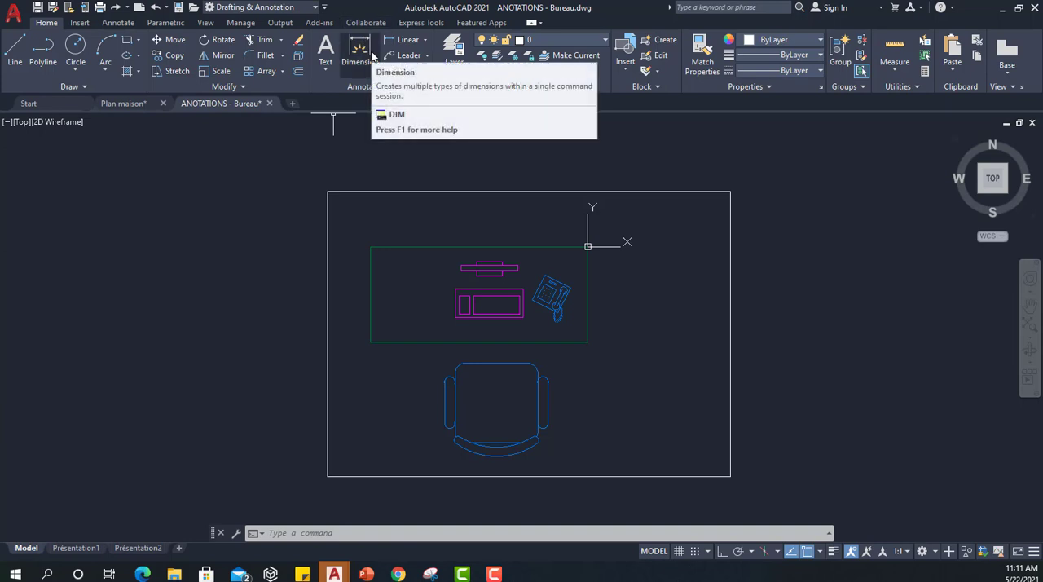
pyautogui.click(120, 24)
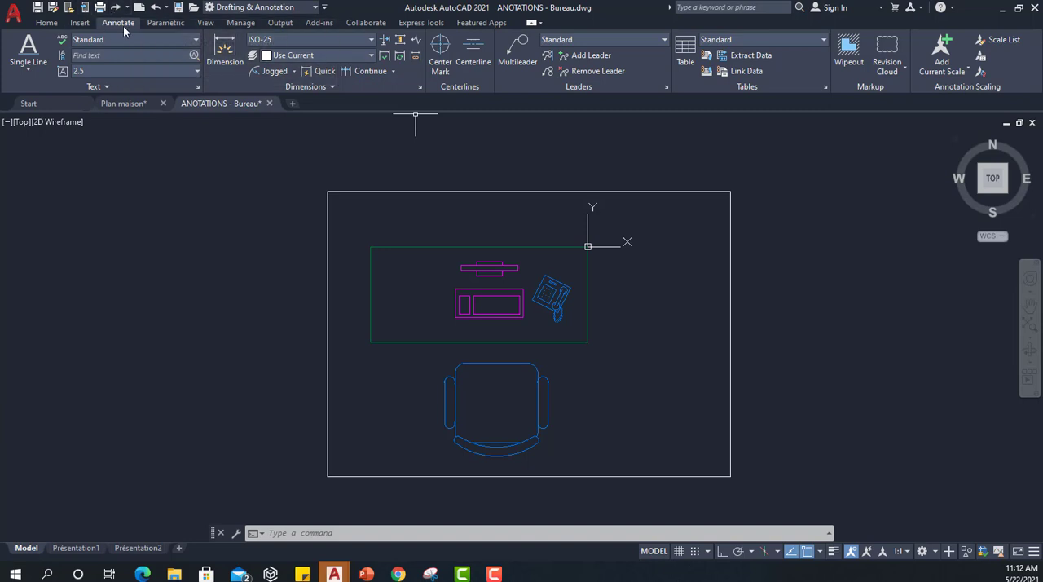
pyautogui.click(39, 25)
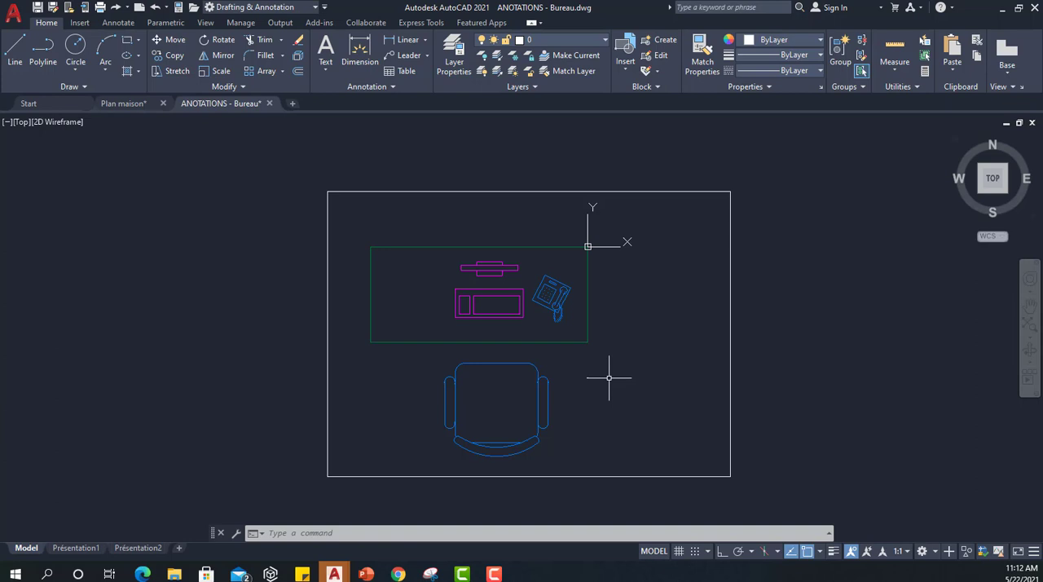
# Add a multileader from the telephone's upper-right corner to a point beyond the desk edge, with the text "Téléphone".
pyautogui.click(405, 57)
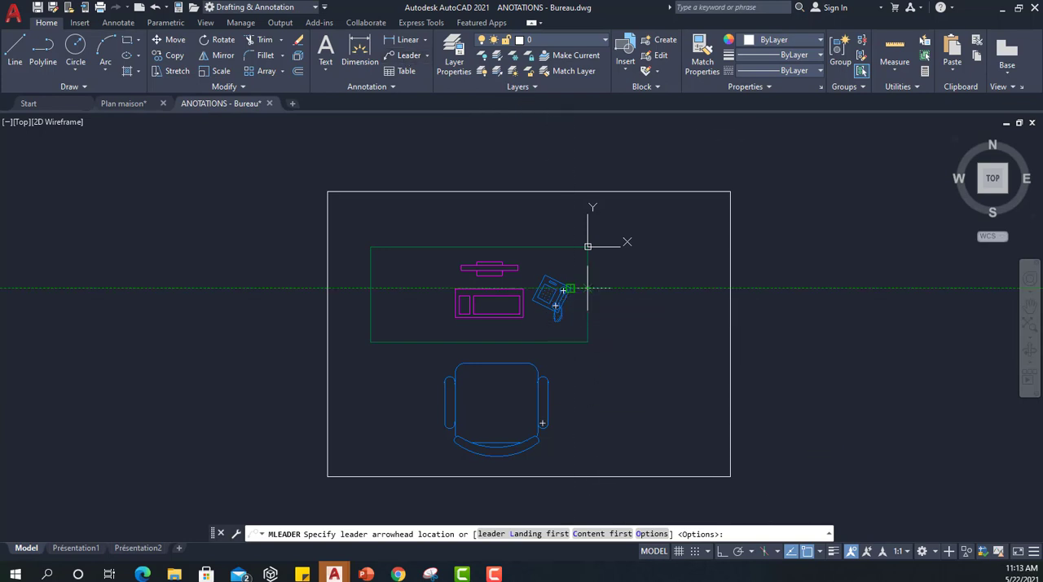
pyautogui.click(568, 288)
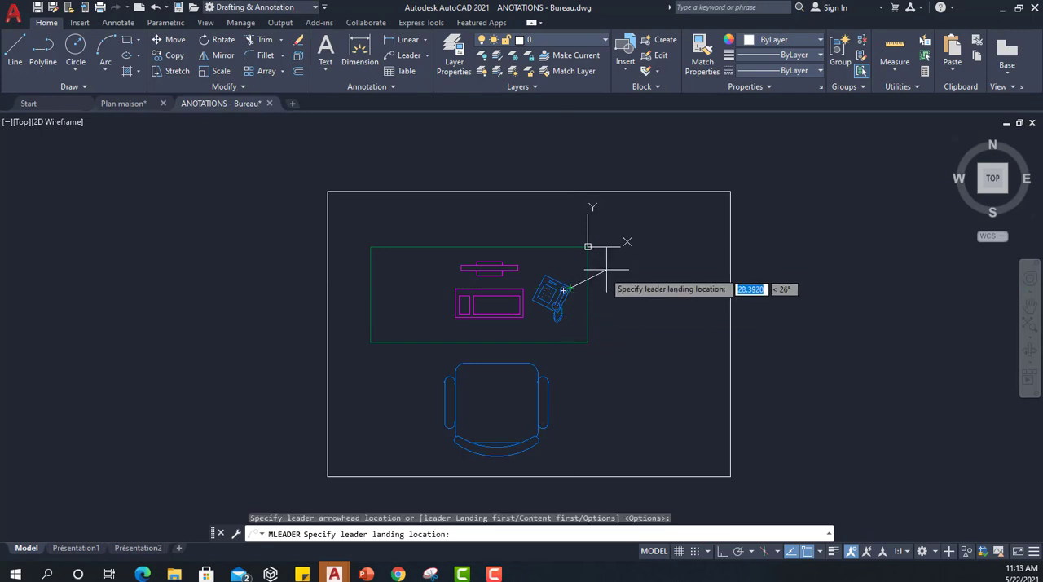
pyautogui.click(616, 262)
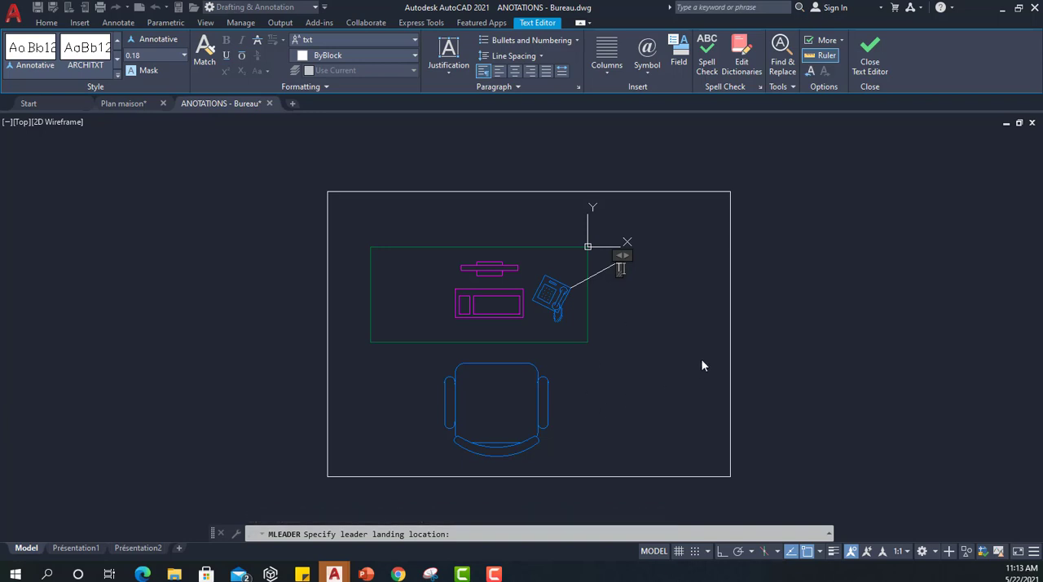
pyautogui.write('Téléphone')
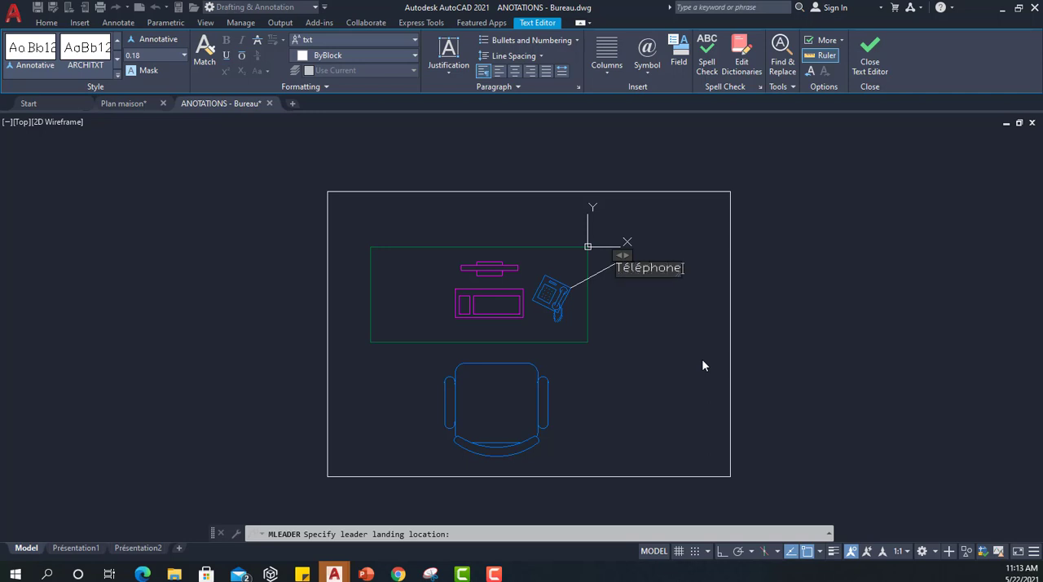
pyautogui.click(679, 371)
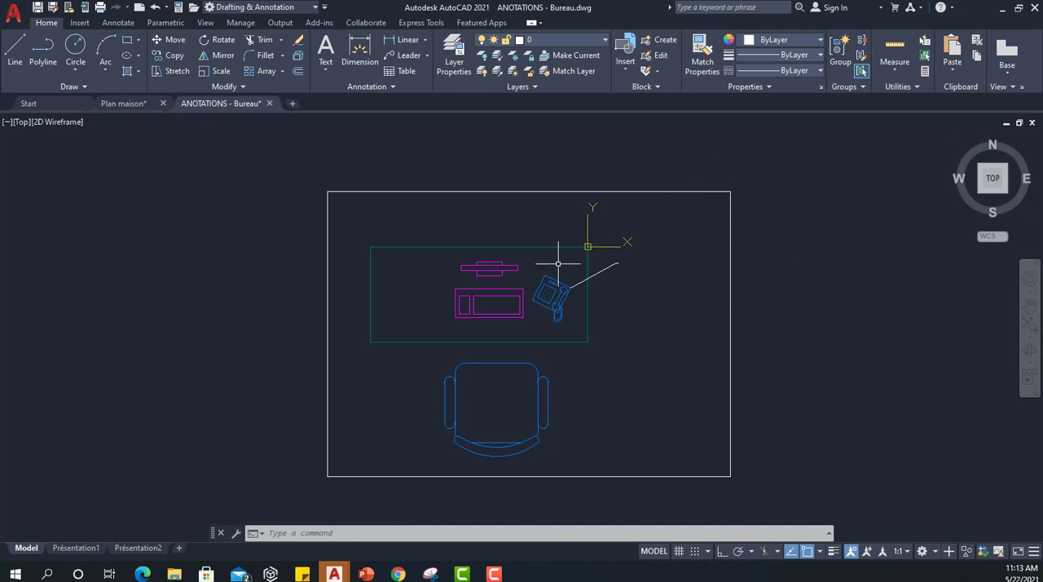
pyautogui.scroll(5, 624, 261)
pyautogui.scroll(10, 629, 267)
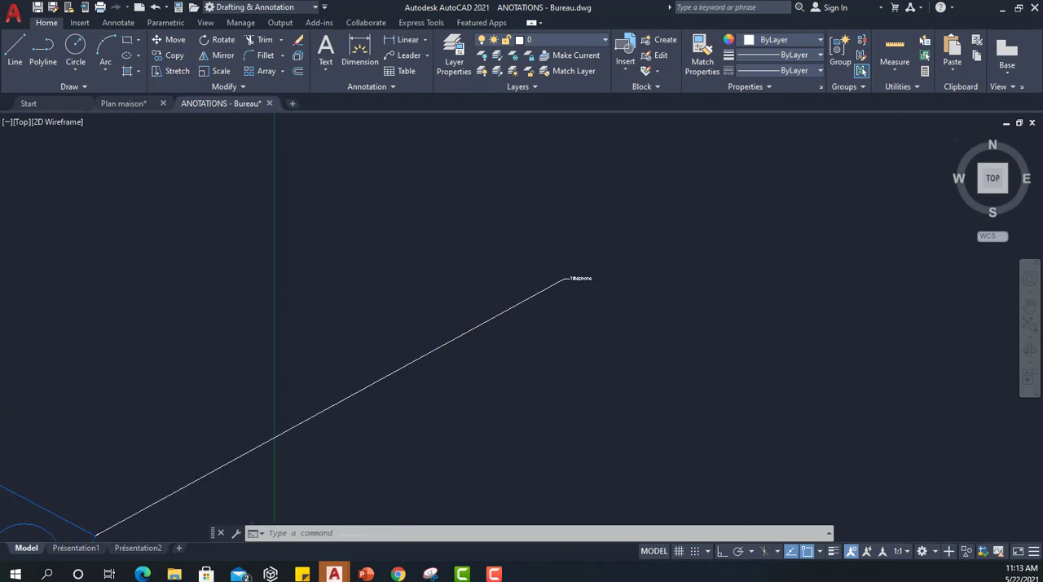
pyautogui.scroll(-10, 346, 184)
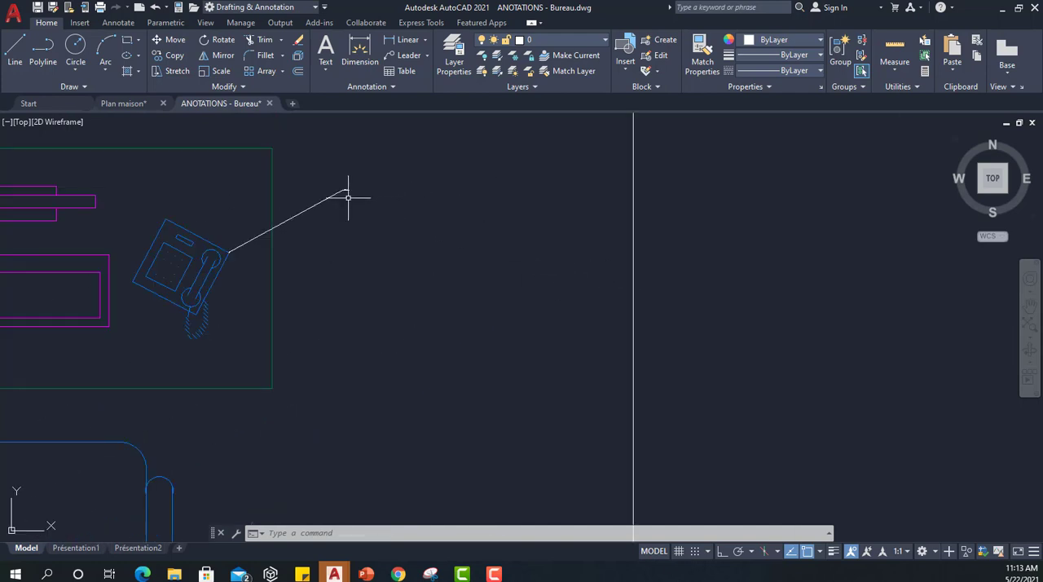
# Start a single-line text to the lower right of the chair with ortho on, height about 4 and rotation 0°.
pyautogui.moveTo(205, 228); pyautogui.dragTo(430, 221, button='middle')
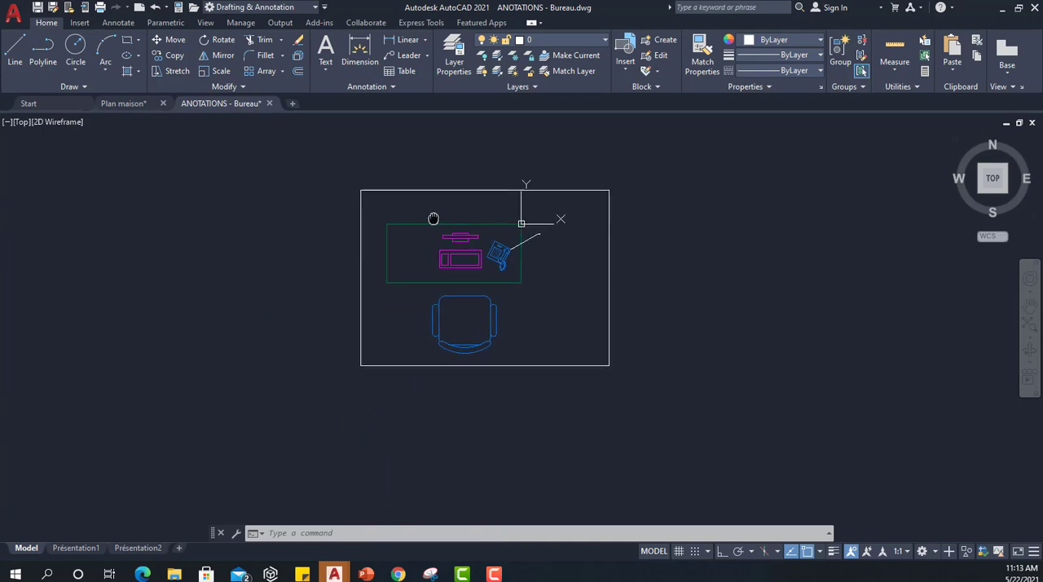
pyautogui.scroll(2, 528, 220)
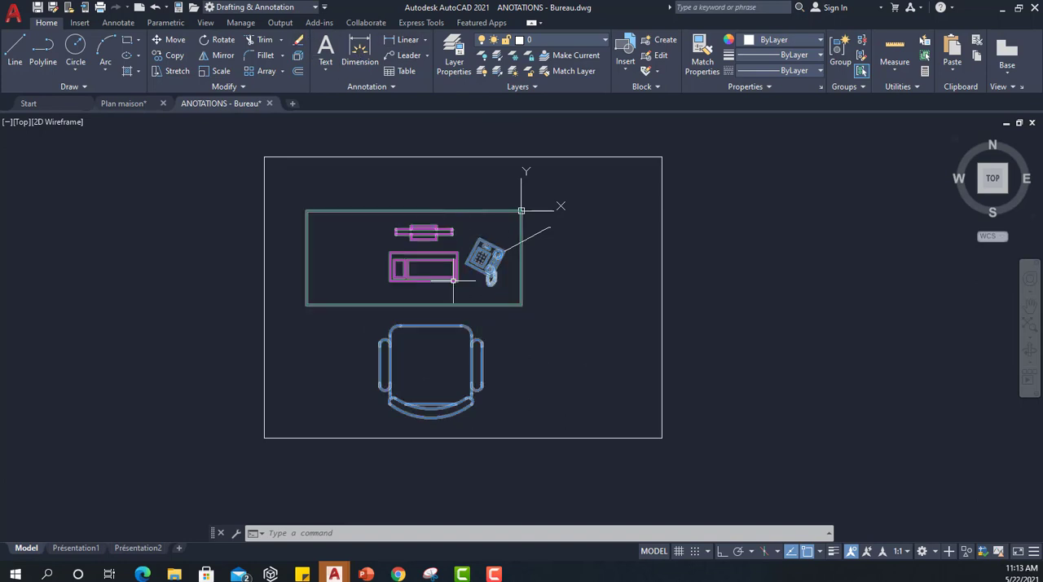
pyautogui.click(325, 70)
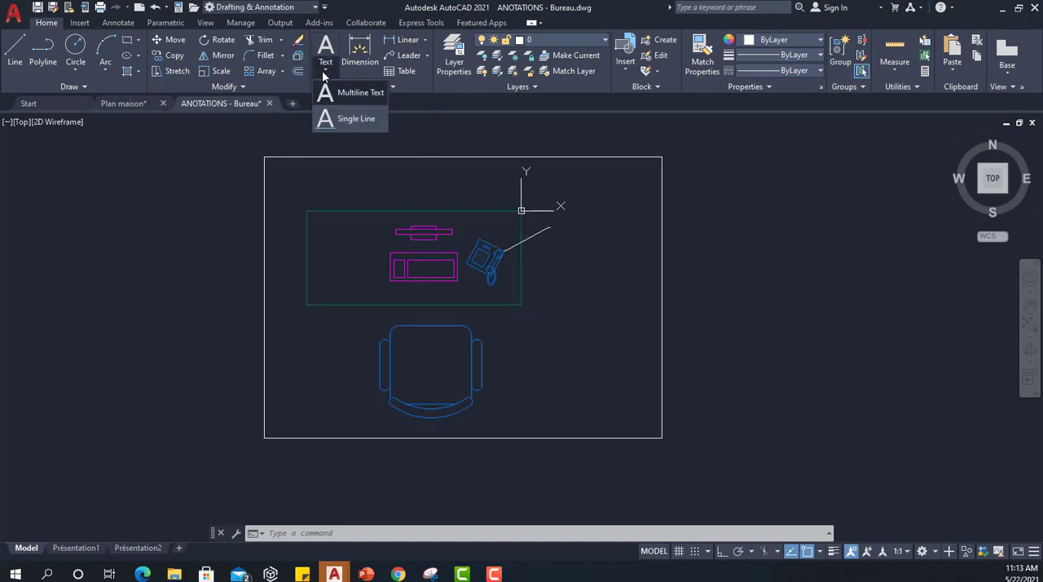
pyautogui.click(351, 119)
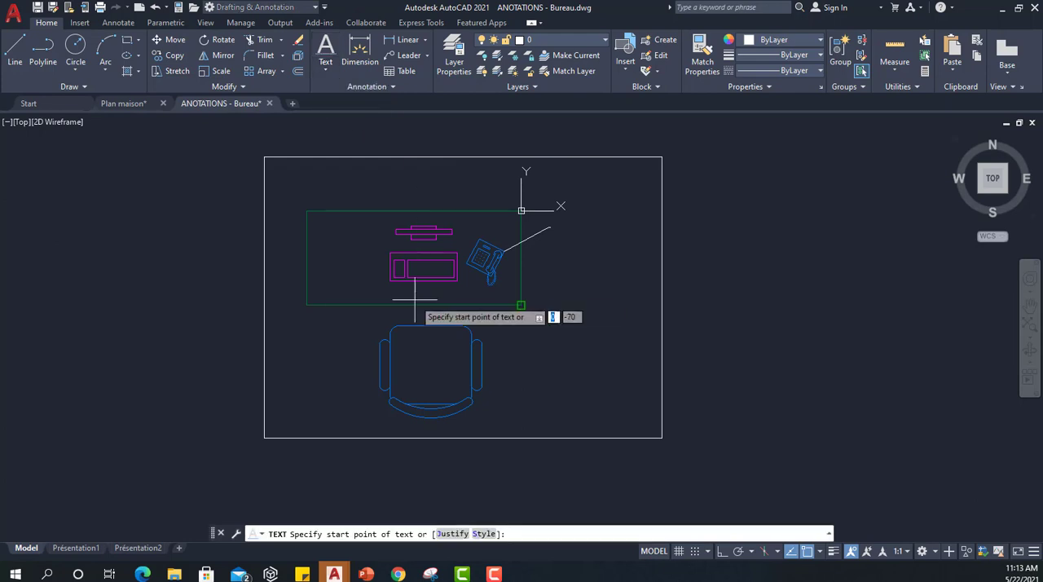
pyautogui.click(528, 407)
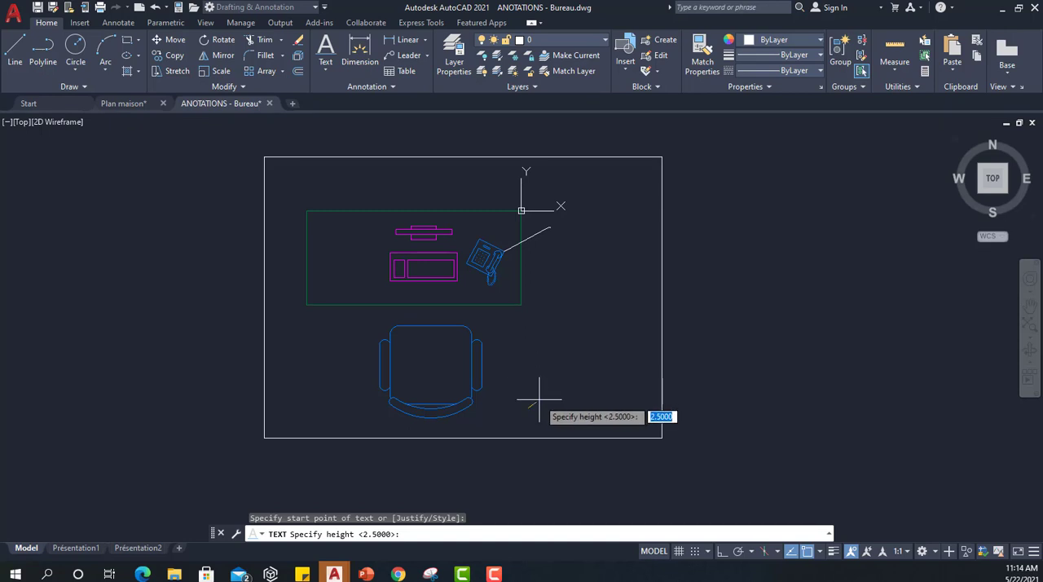
pyautogui.scroll(2, 539, 398)
pyautogui.scroll(5, 539, 398)
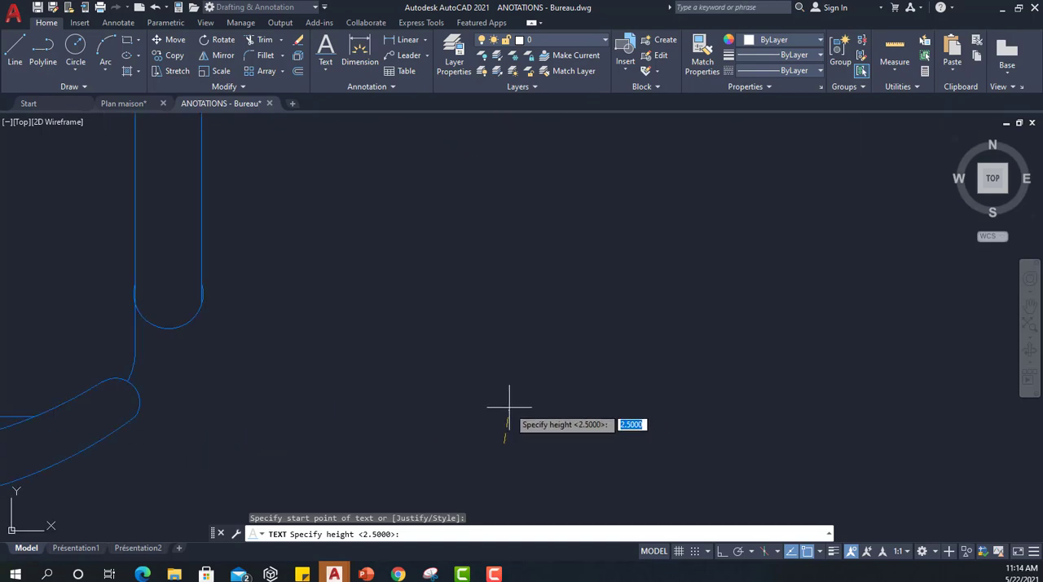
pyautogui.click(724, 551)
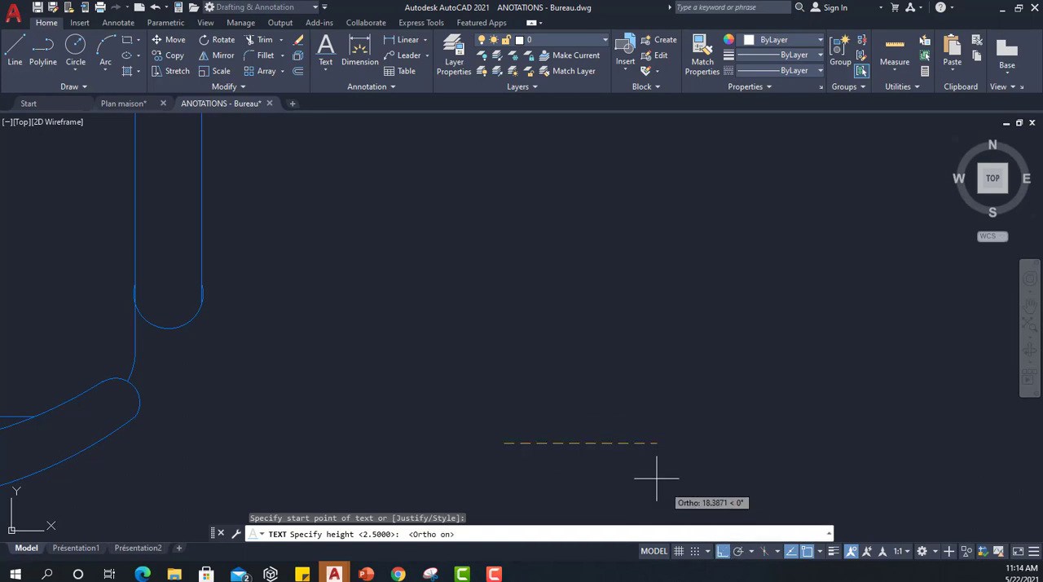
pyautogui.click(512, 410)
pyautogui.scroll(-5, 611, 457)
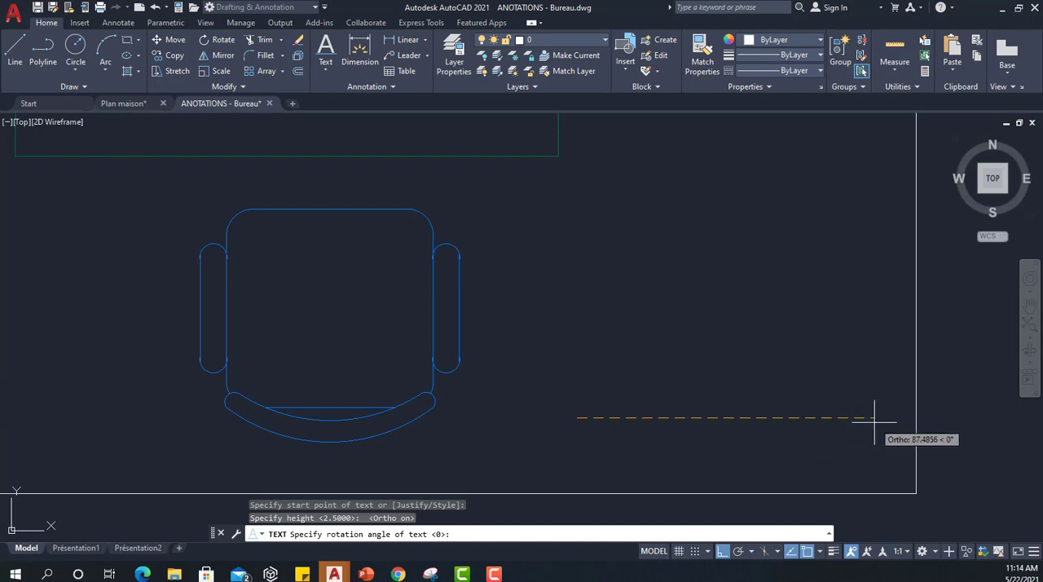
pyautogui.click(776, 446)
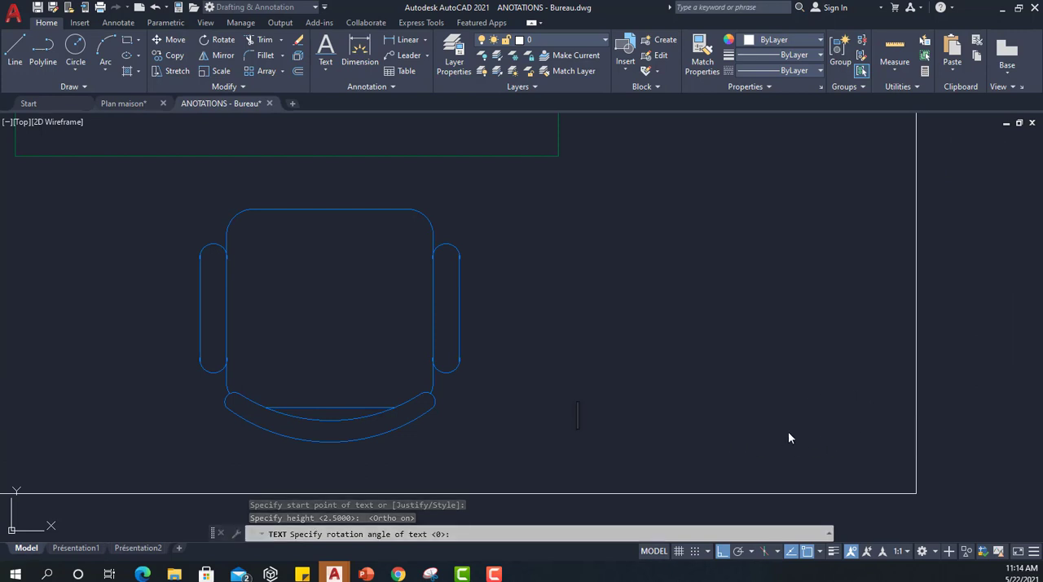
pyautogui.write('presen')
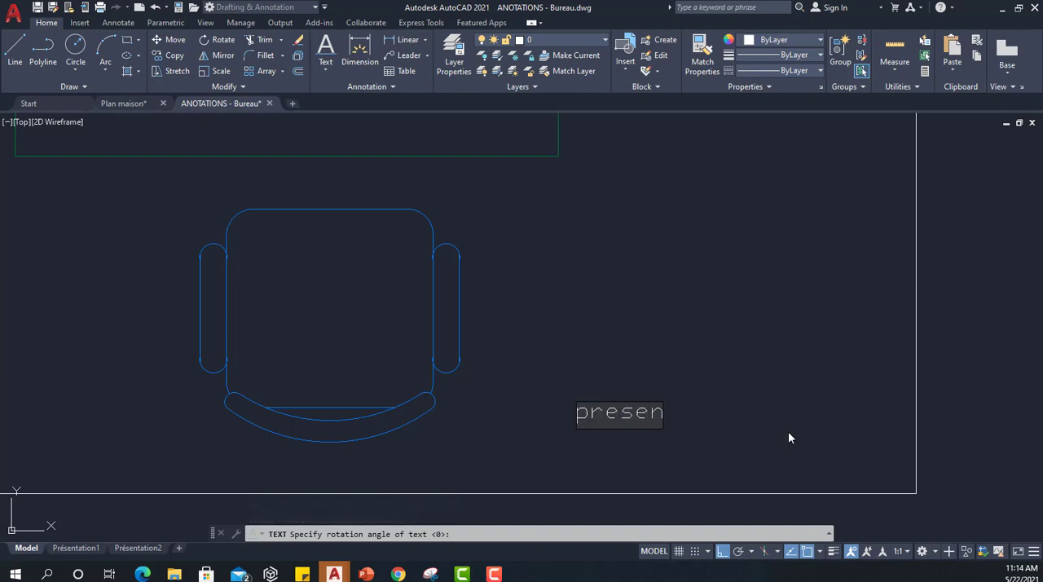
pyautogui.write('tation')
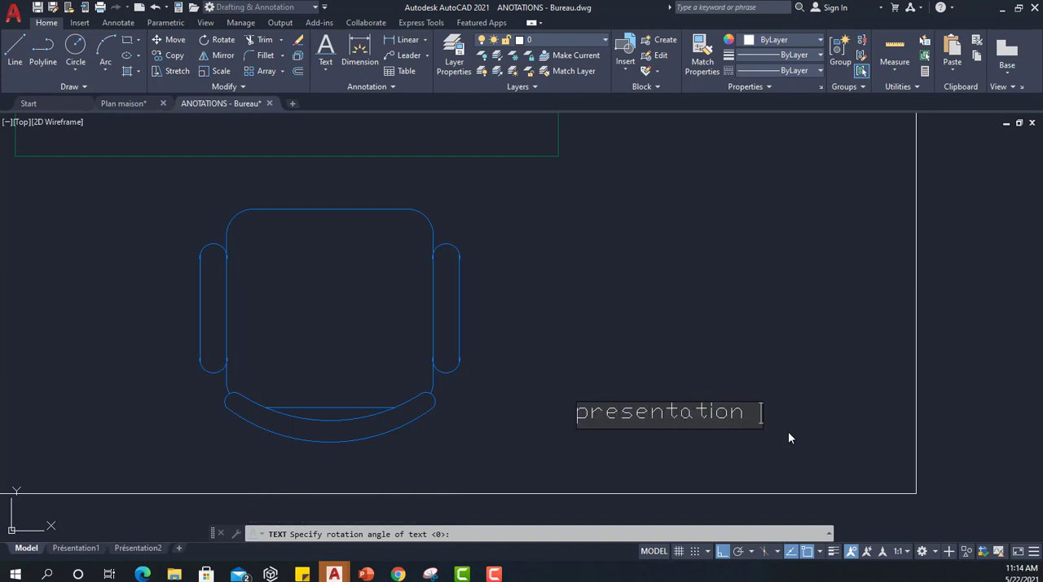
pyautogui.press('BackSpace')
pyautogui.press('BackSpace')
pyautogui.press('BackSpace')
pyautogui.press('BackSpace')
pyautogui.press('BackSpace')
pyautogui.press('BackSpace')
pyautogui.press('BackSpace')
pyautogui.press('BackSpace')
pyautogui.press('BackSpace')
pyautogui.press('BackSpace')
pyautogui.press('BackSpace')
pyautogui.press('BackSpace')
pyautogui.press('BackSpace')
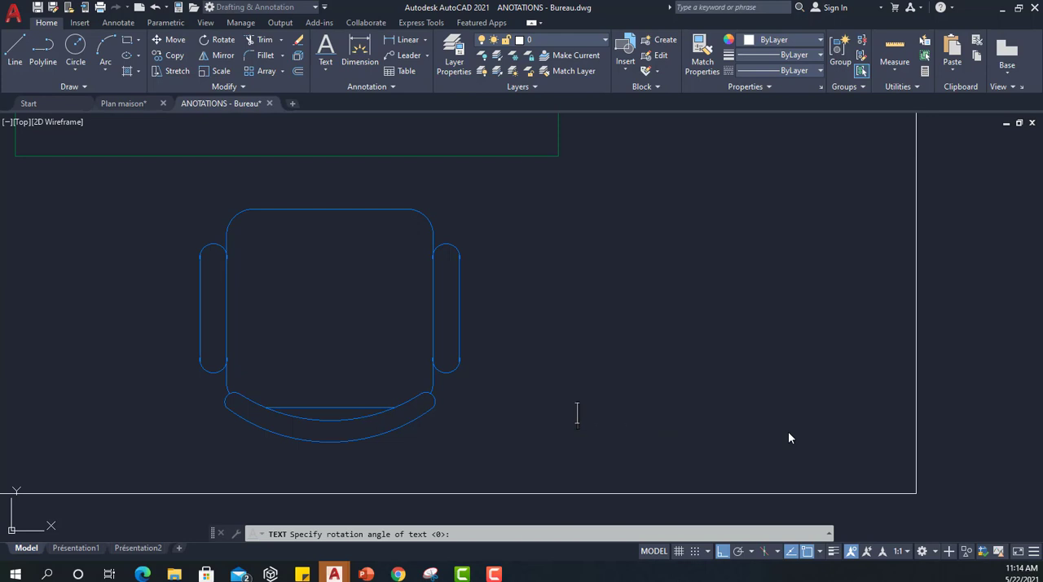
# Enter "PRESENTATION DU BUREAU" as the single-line text and finish the text command.
pyautogui.write('PR')
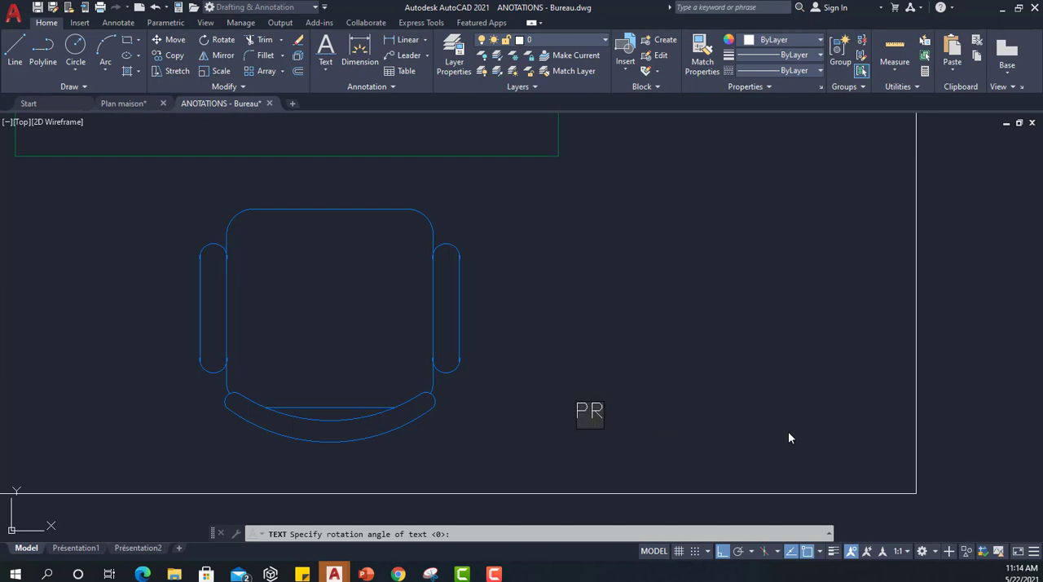
pyautogui.write('ESENT')
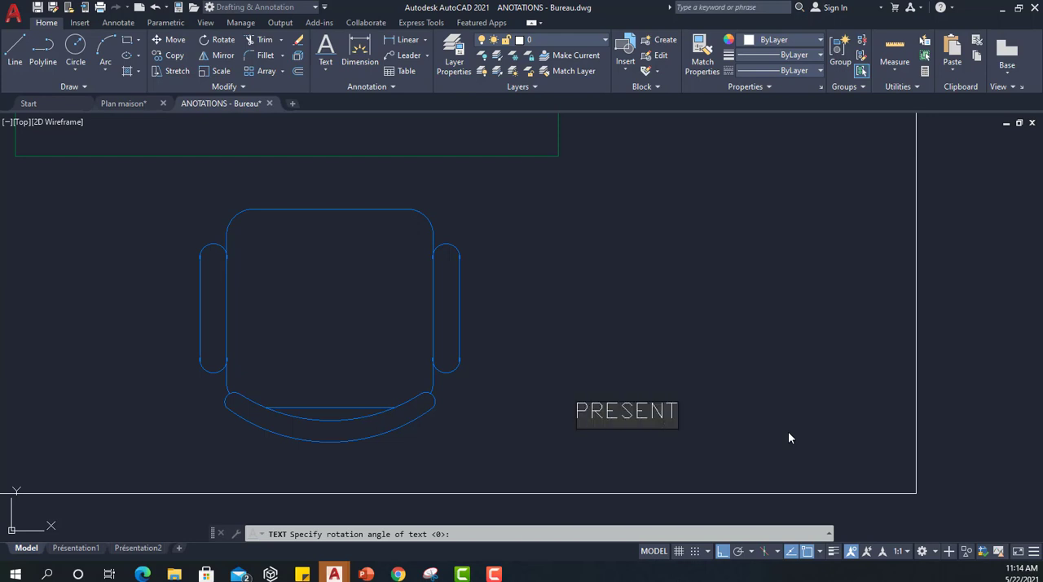
pyautogui.write('ATION DU')
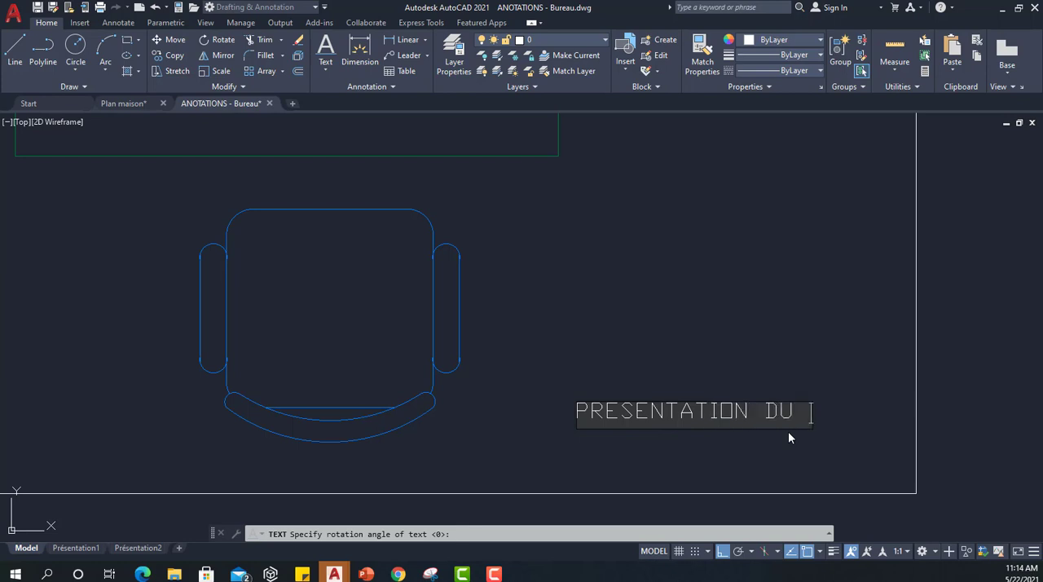
pyautogui.write(' BUREAU')
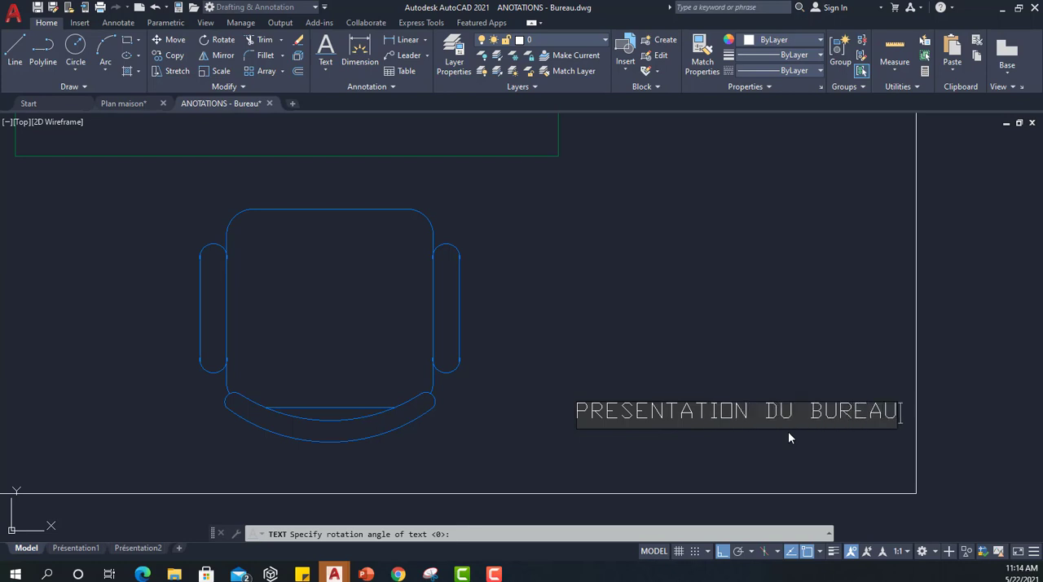
pyautogui.click(788, 432)
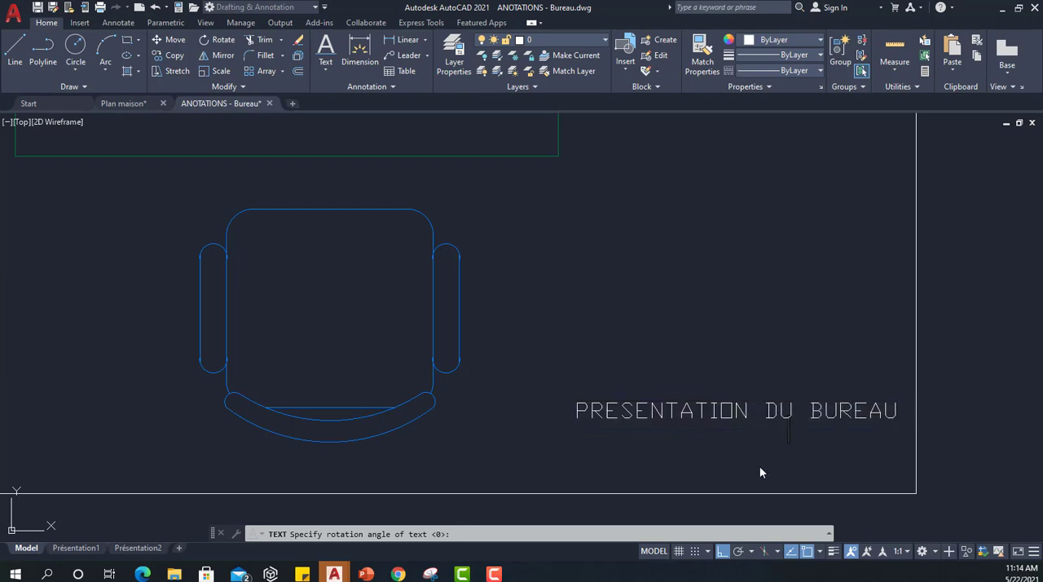
pyautogui.press('Return')
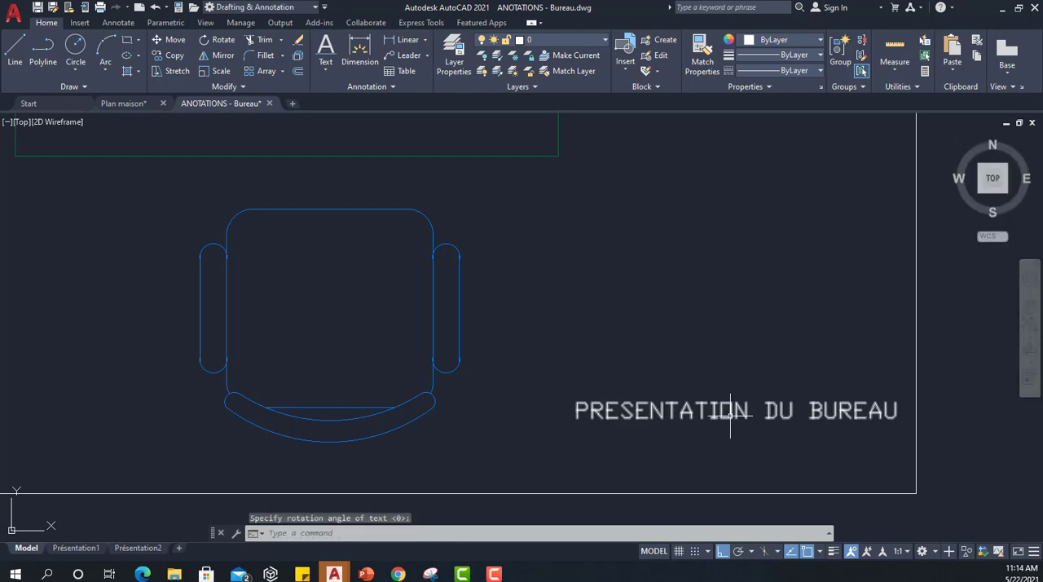
# Move the "PRESENTATION DU BUREAU" text about 10 units straight down by its grip, closer to the frame's lower edge.
pyautogui.scroll(-3, 724, 390)
pyautogui.click(641, 404)
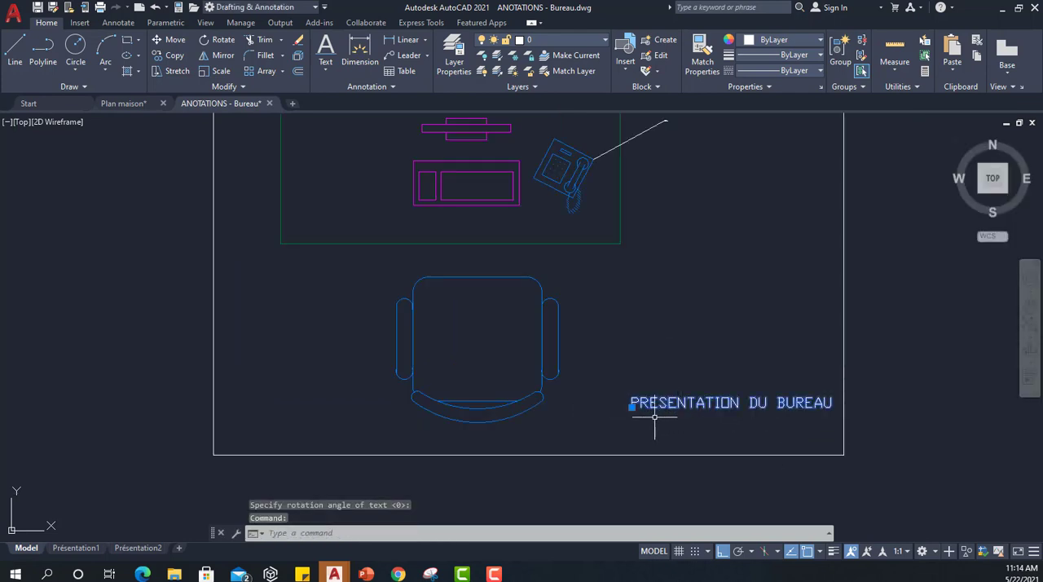
pyautogui.click(632, 406)
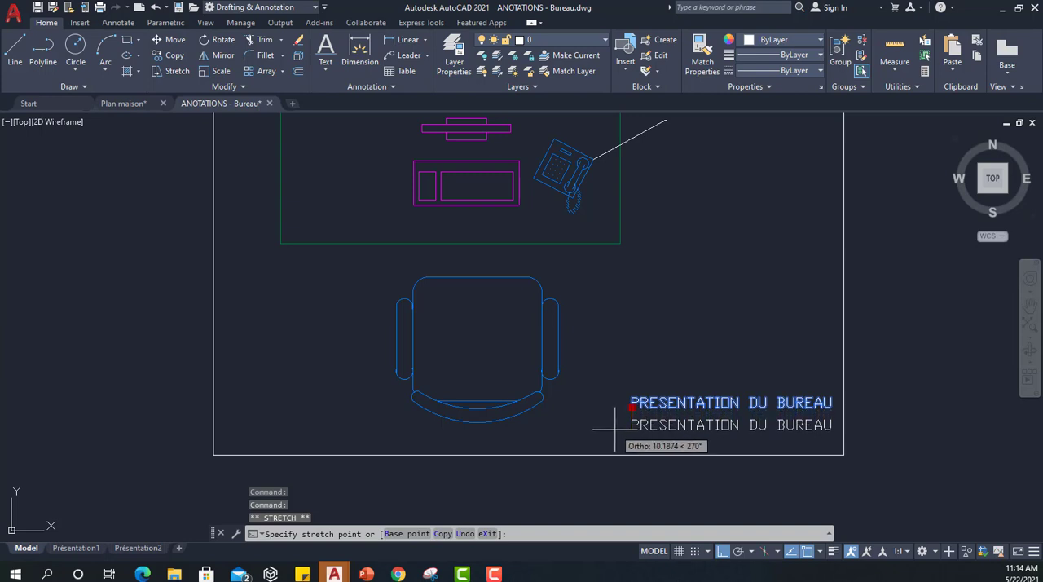
pyautogui.press('Escape')
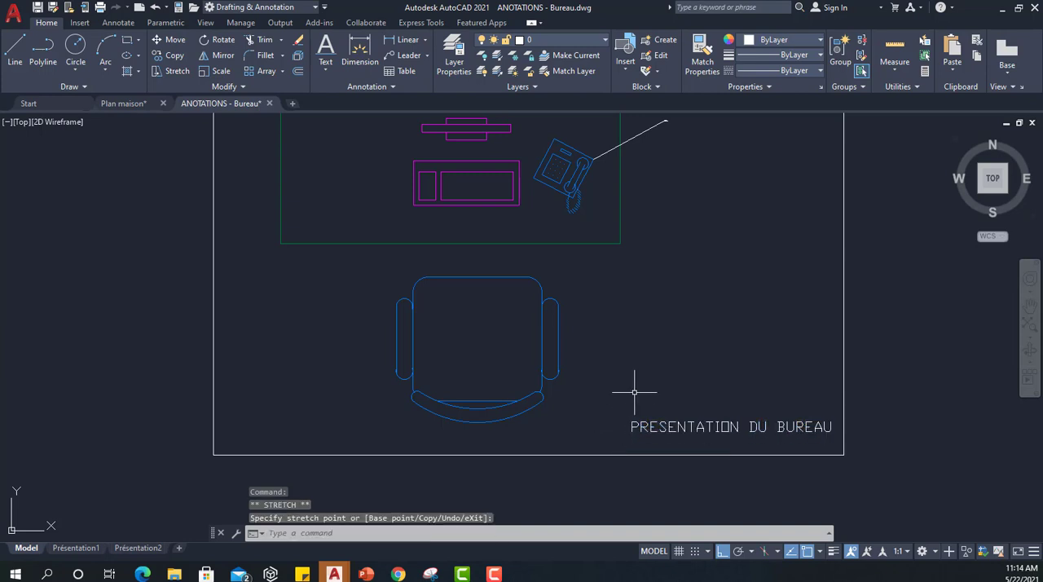
# Add a multileader with ortho off from the chair's right armrest to a point up and to its right, with the text "Siège".
pyautogui.scroll(-2, 640, 317)
pyautogui.moveTo(639, 316); pyautogui.dragTo(720, 404, button='middle')
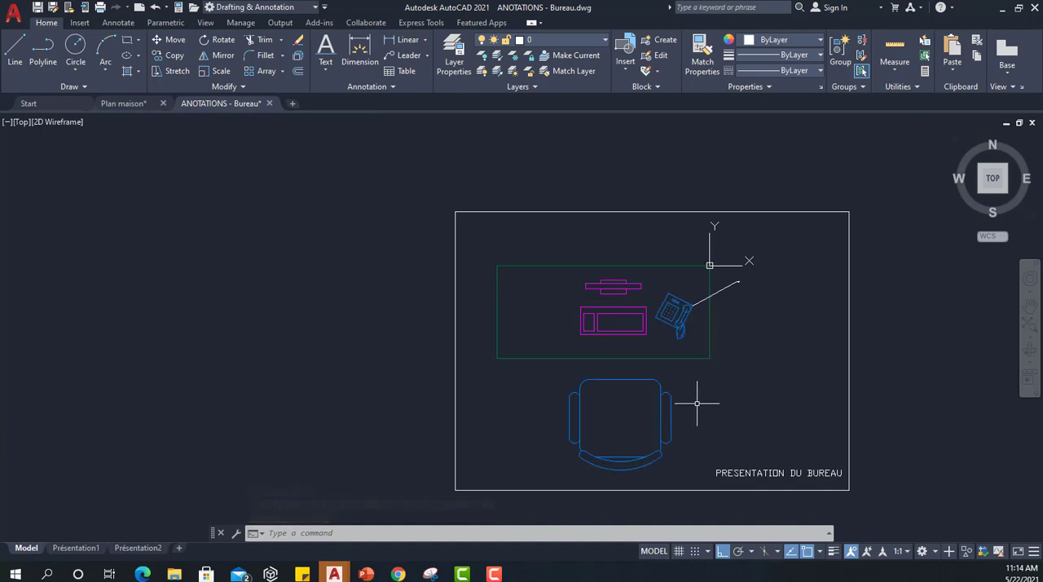
pyautogui.click(405, 55)
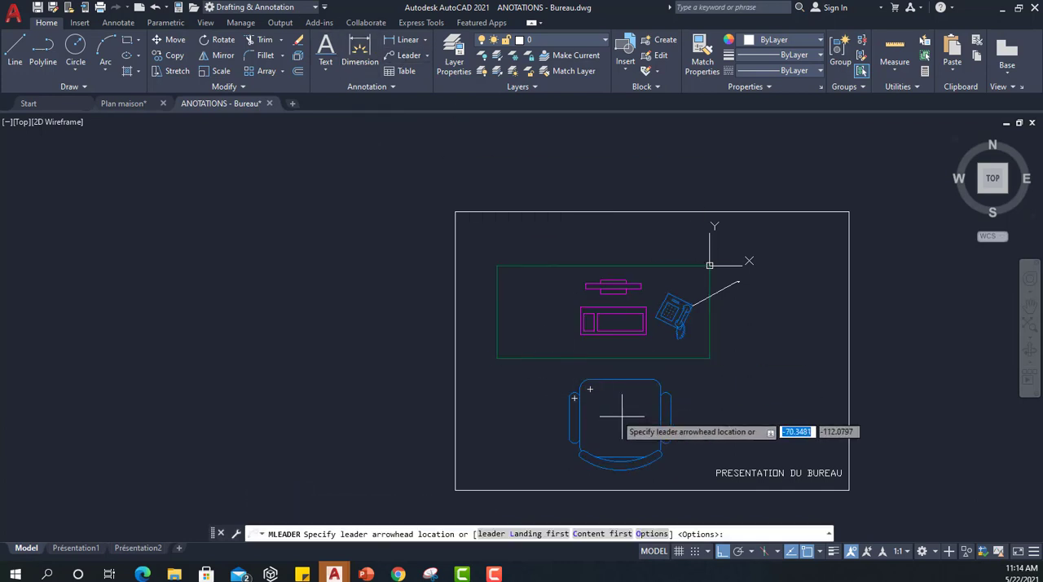
pyautogui.click(670, 419)
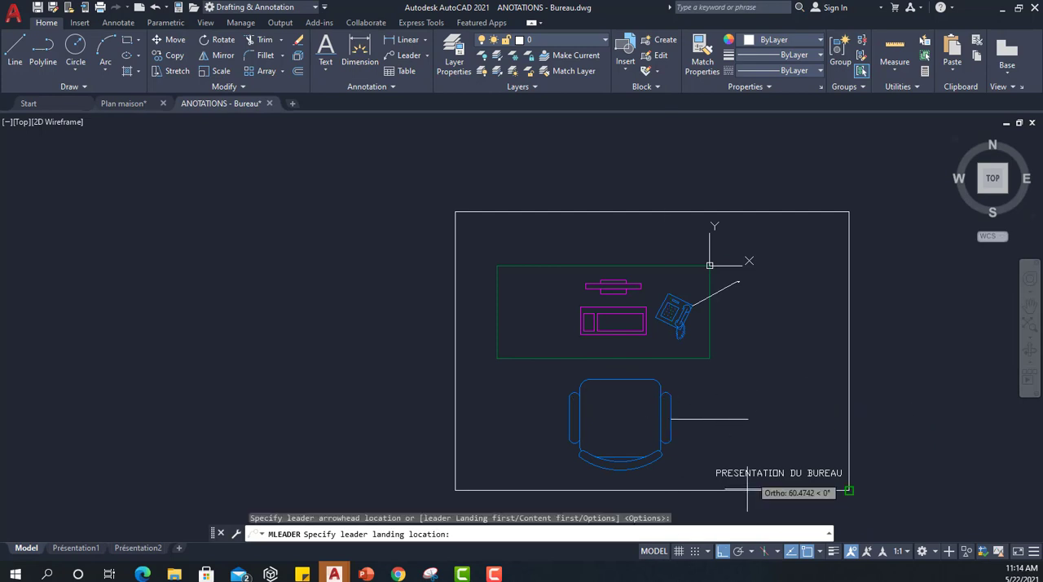
pyautogui.click(720, 553)
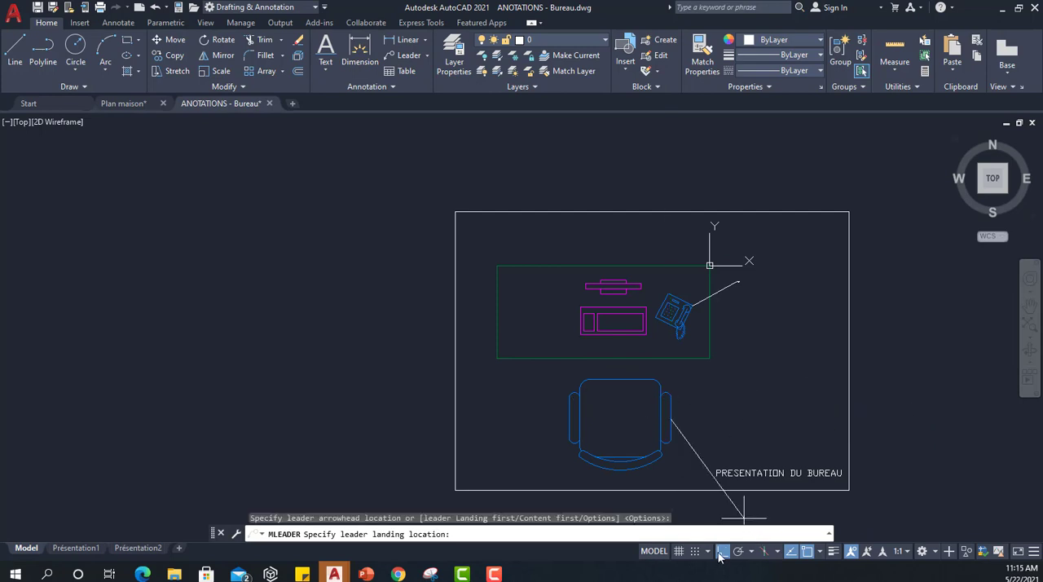
pyautogui.click(729, 391)
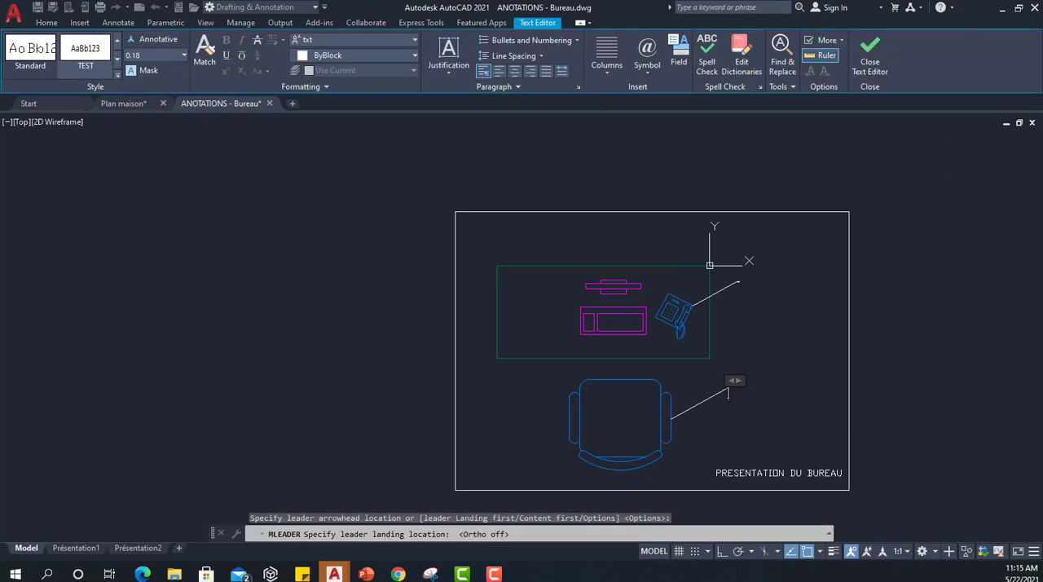
pyautogui.write('Siège')
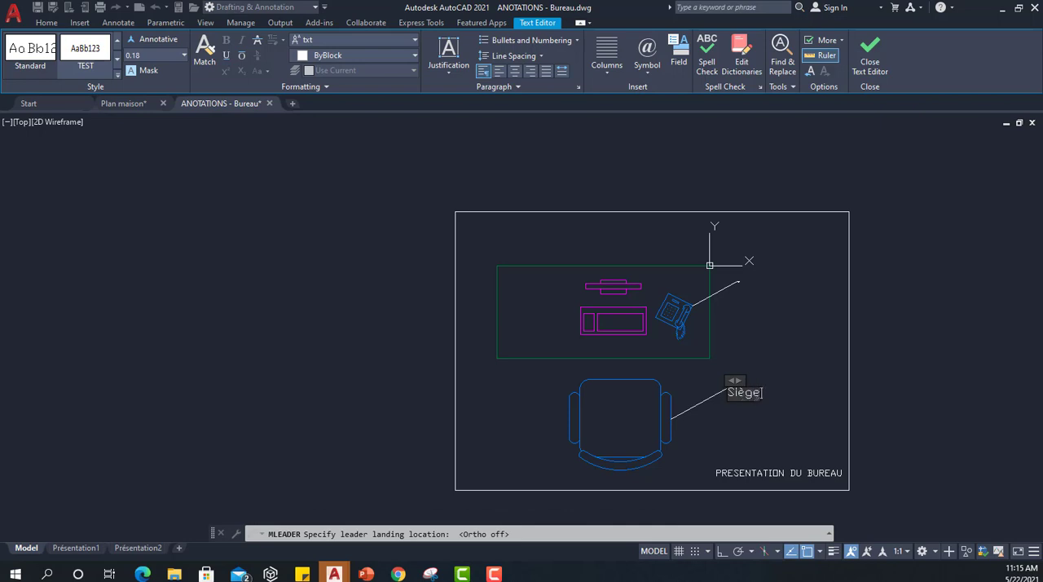
pyautogui.press('Escape')
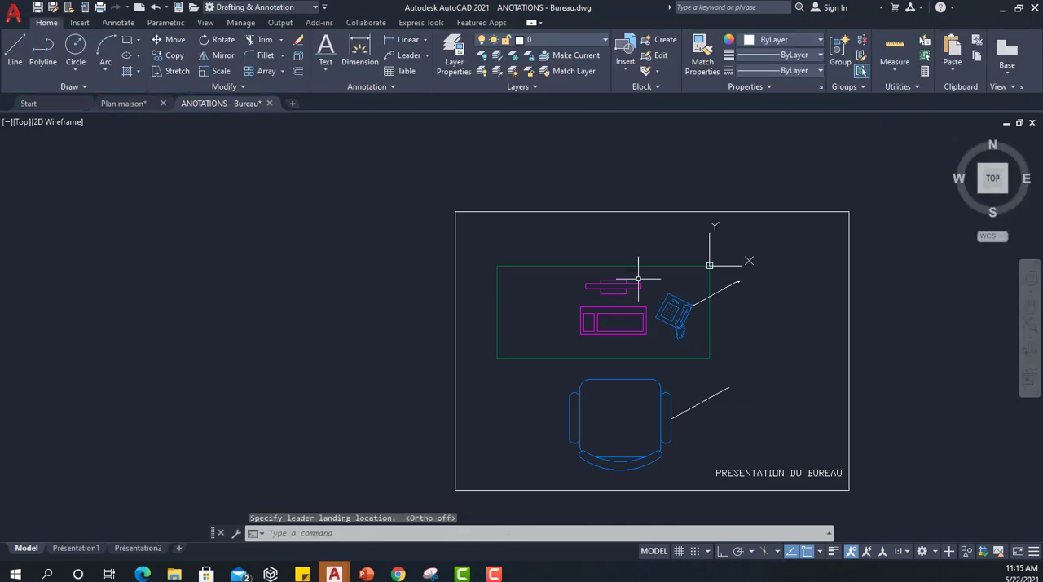
# Add a multileader with object snap off from the desk's right edge to a point just outside it, with the text "Bureau".
pyautogui.click(391, 59)
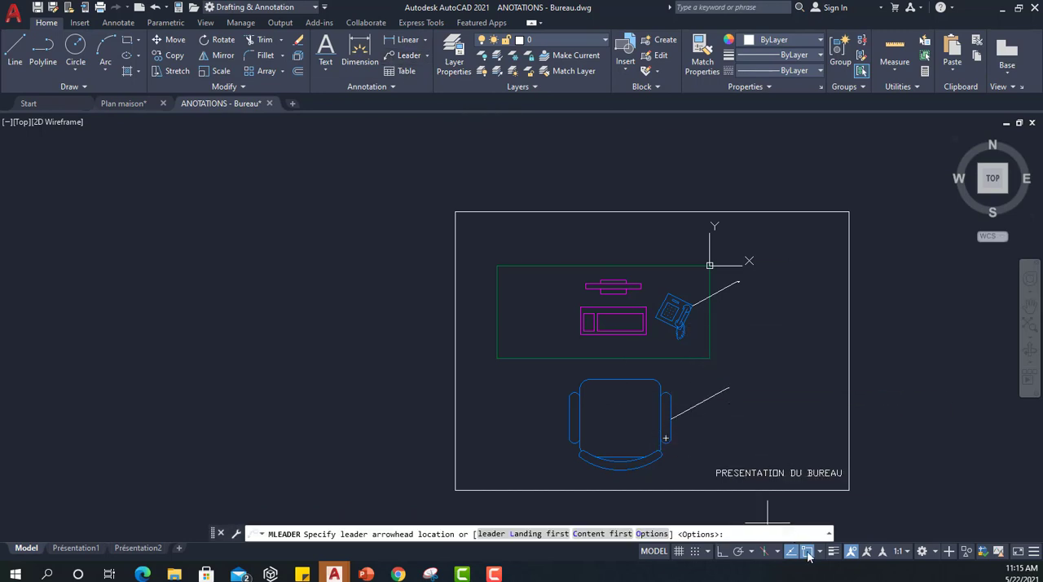
pyautogui.press('F3')
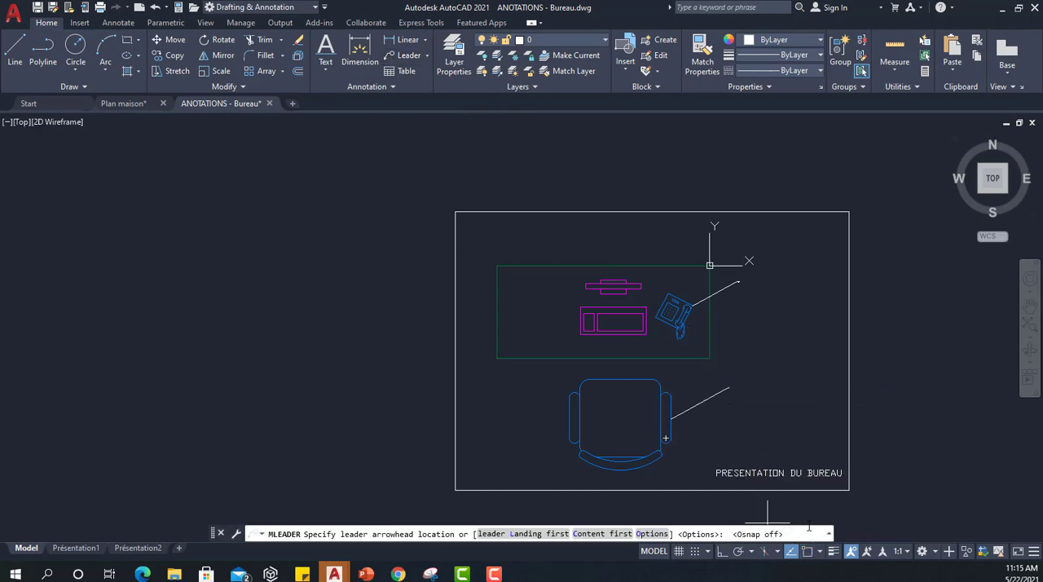
pyautogui.click(708, 329)
pyautogui.click(735, 317)
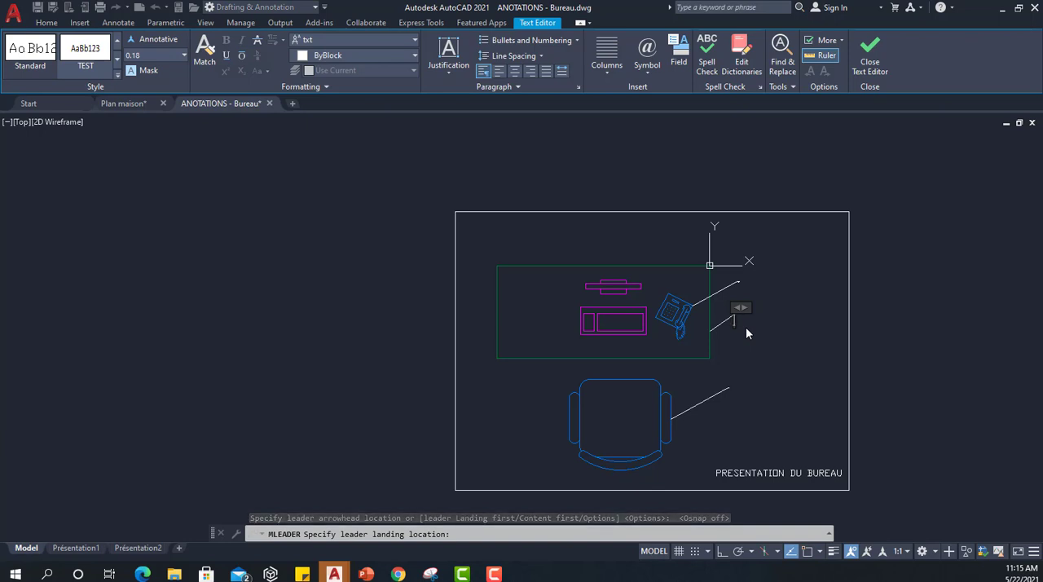
pyautogui.write('B')
pyautogui.write('ures')
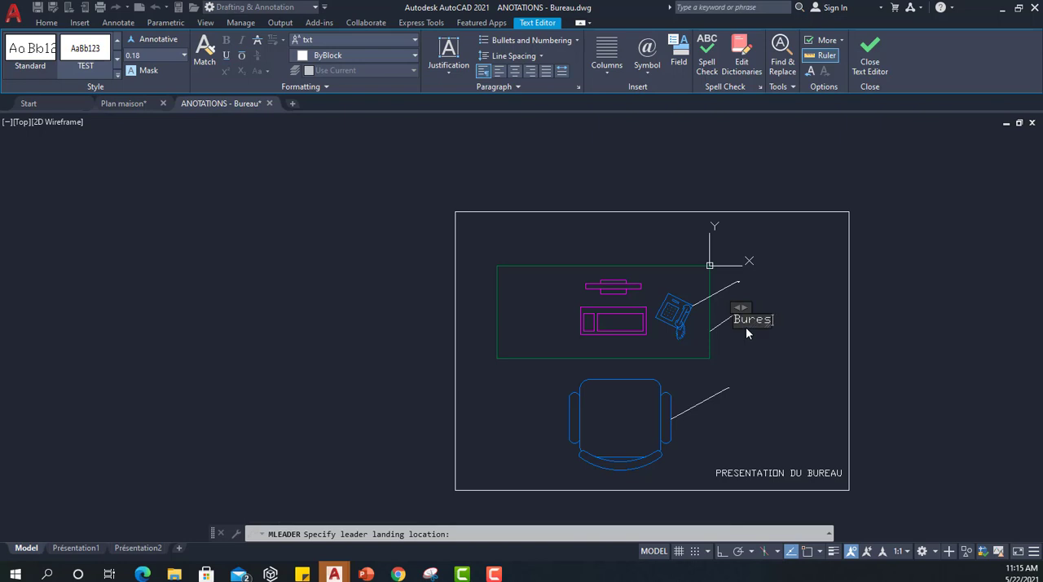
pyautogui.write('au')
pyautogui.click(795, 382)
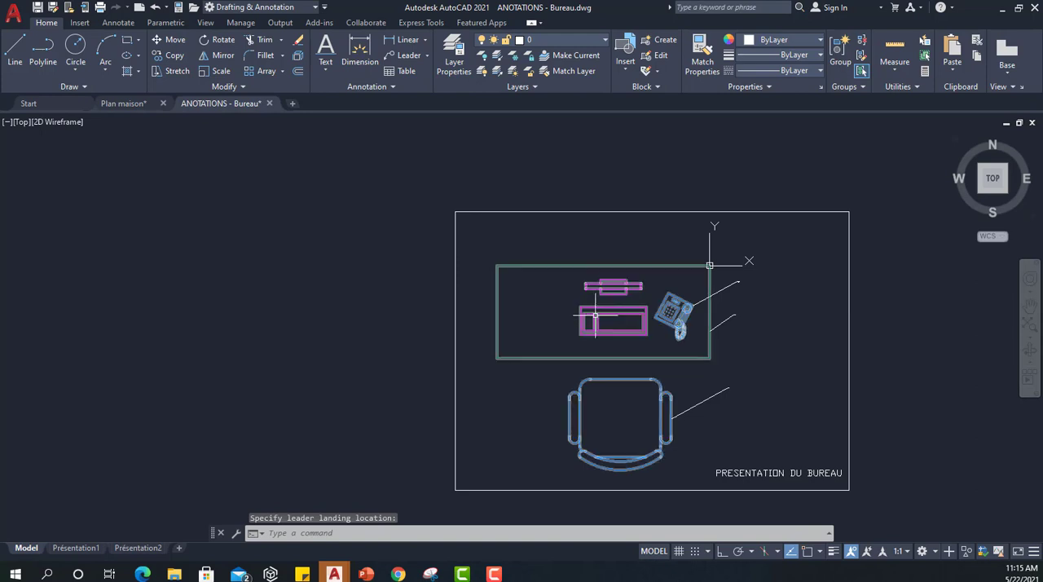
# Add a multileader from the keyboard's upper-left corner to a point above the desk's top edge, with the text "Ordinateur".
pyautogui.click(407, 55)
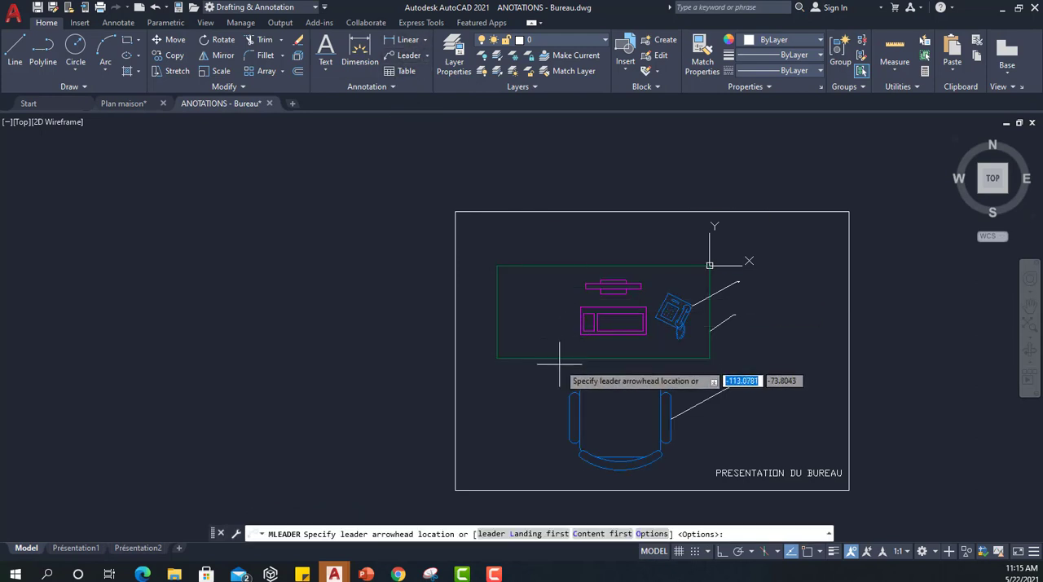
pyautogui.click(580, 307)
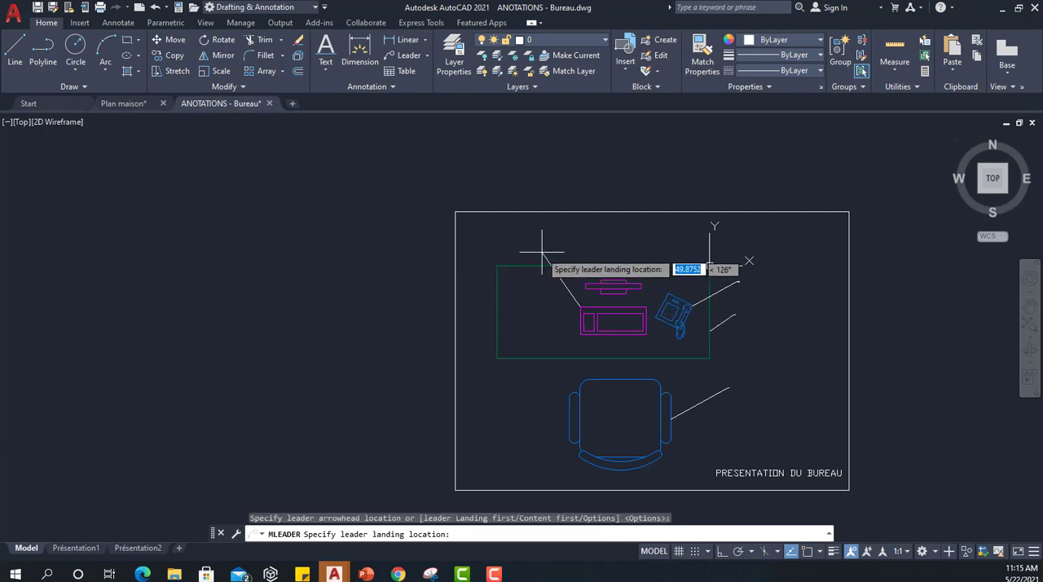
pyautogui.click(537, 245)
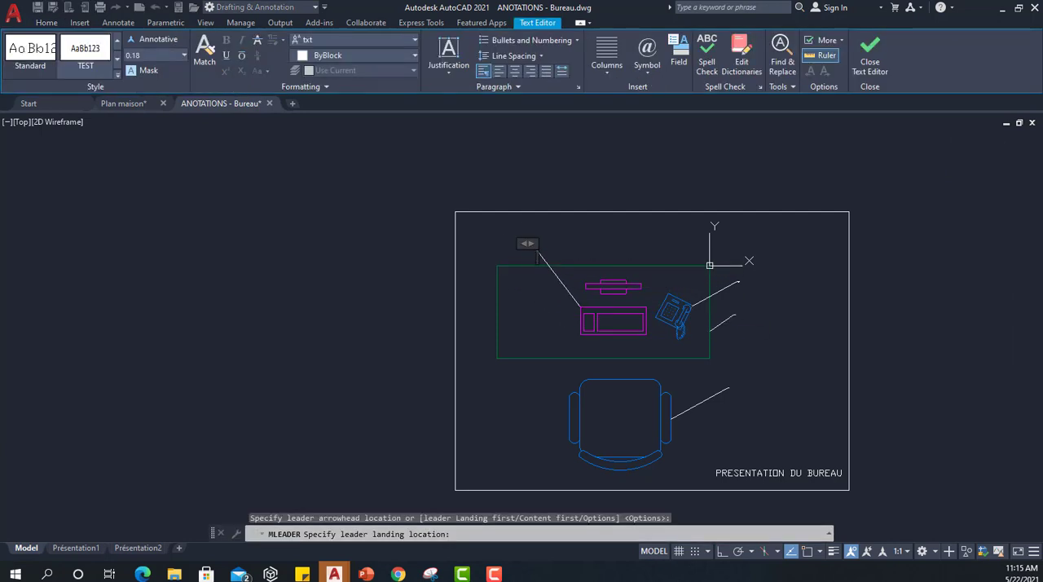
pyautogui.write('Ordinateur')
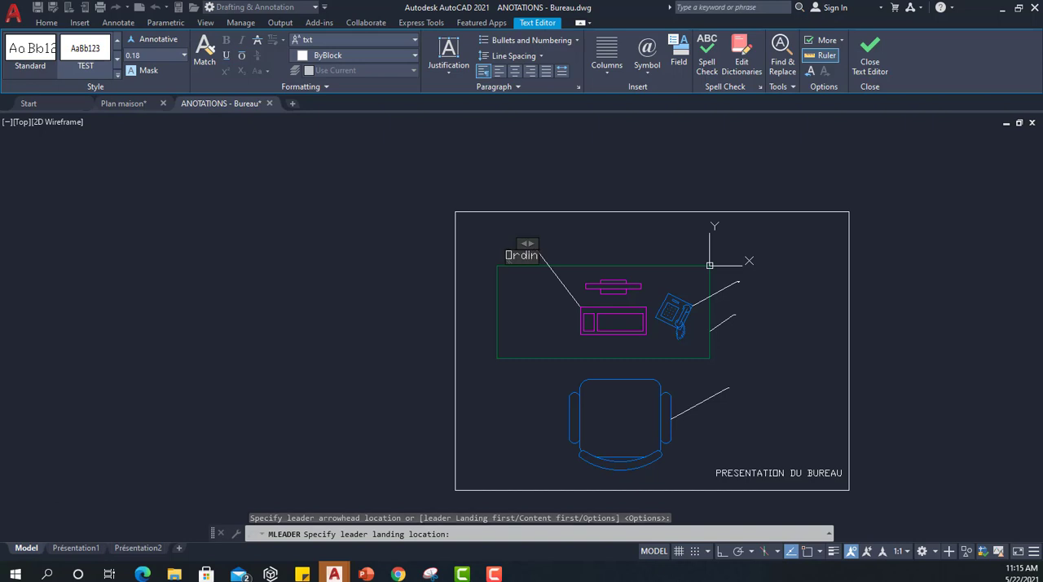
pyautogui.click(575, 244)
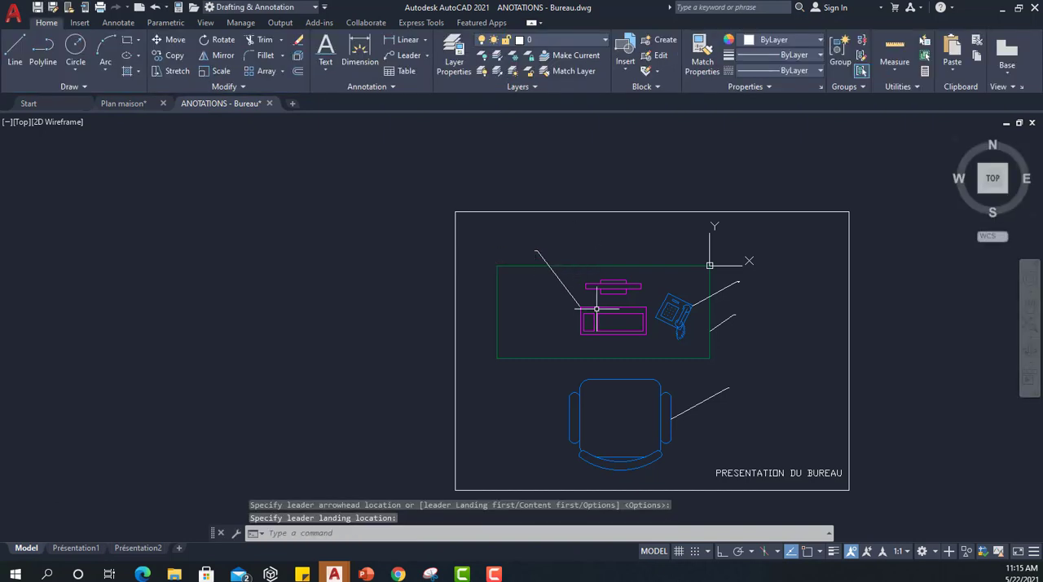
# Add a second leader line to the keyboard's multileader, pointing at the left end of the monitor.
pyautogui.scroll(4, 604, 294)
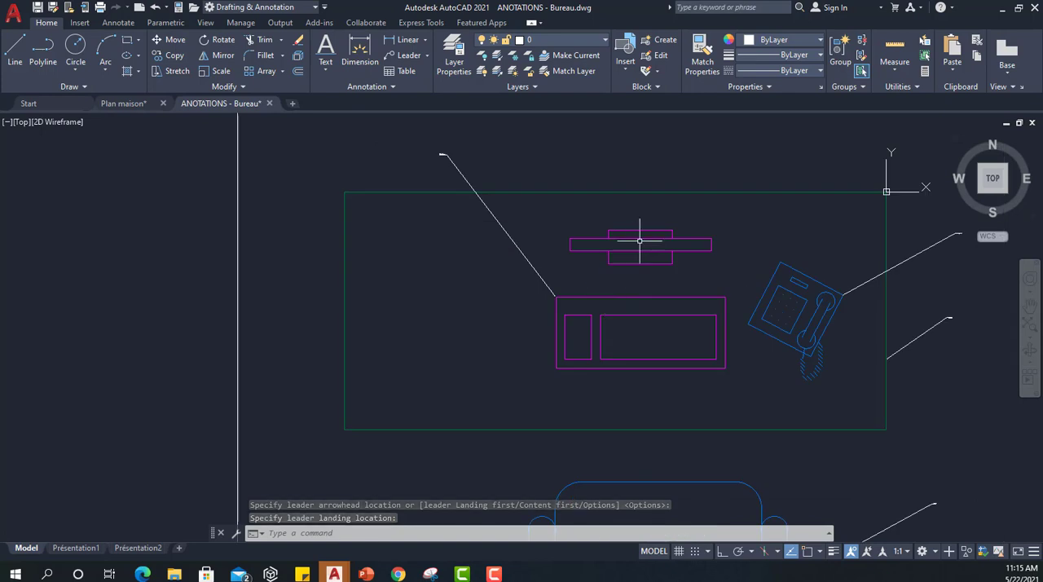
pyautogui.click(468, 178)
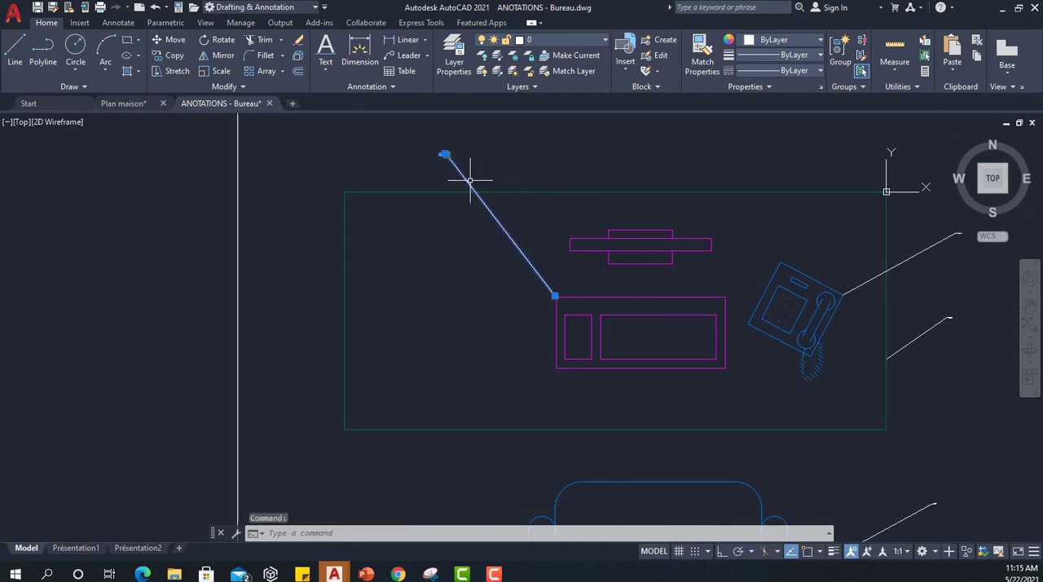
pyautogui.click(426, 56)
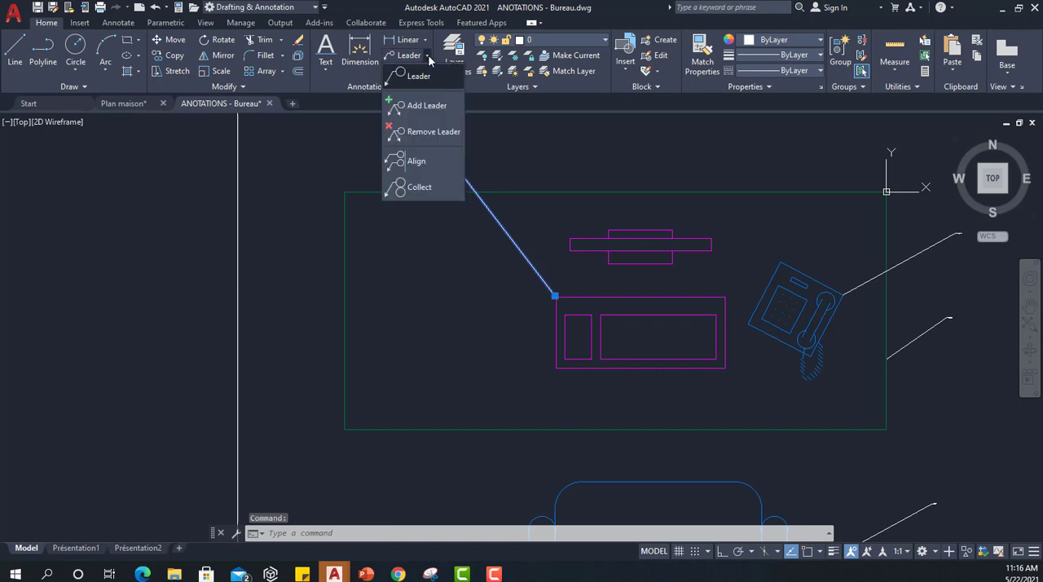
pyautogui.click(424, 106)
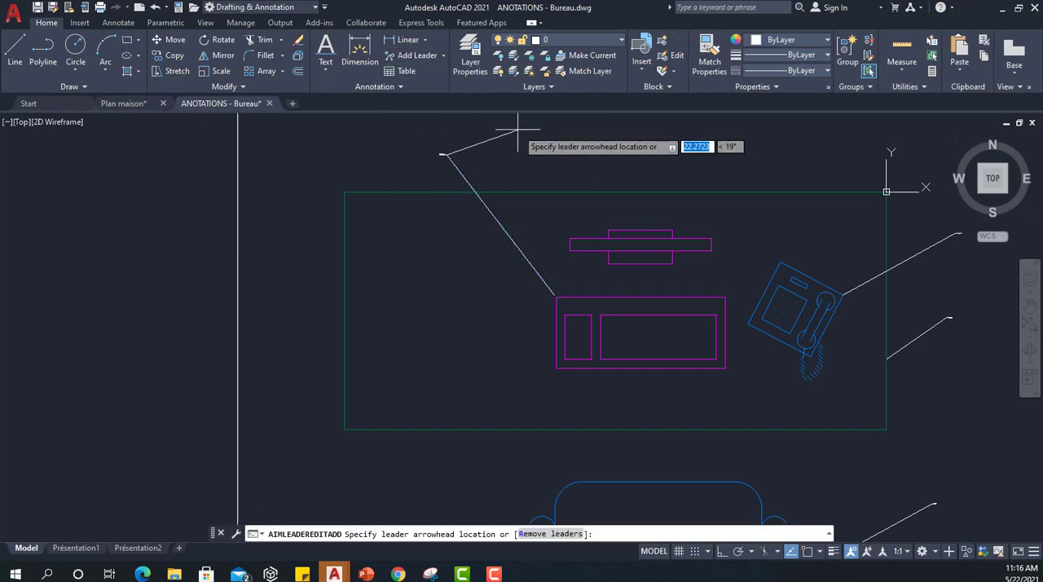
pyautogui.click(569, 240)
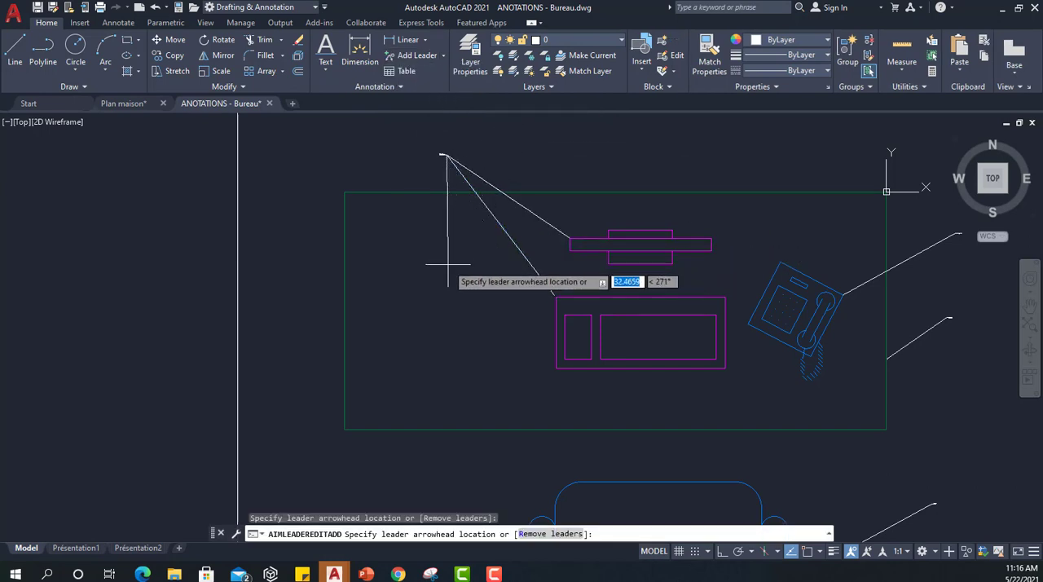
pyautogui.press('Escape')
# Add a vertical linear dimension with object snap on between the desk's left corners, placed to the left of the desk.
pyautogui.scroll(-4, 448, 269)
pyautogui.moveTo(427, 273)
pyautogui.mouseDown(button='middle')
pyautogui.moveTo(466, 242)
pyautogui.moveTo(526, 269)
pyautogui.mouseUp(button='middle')
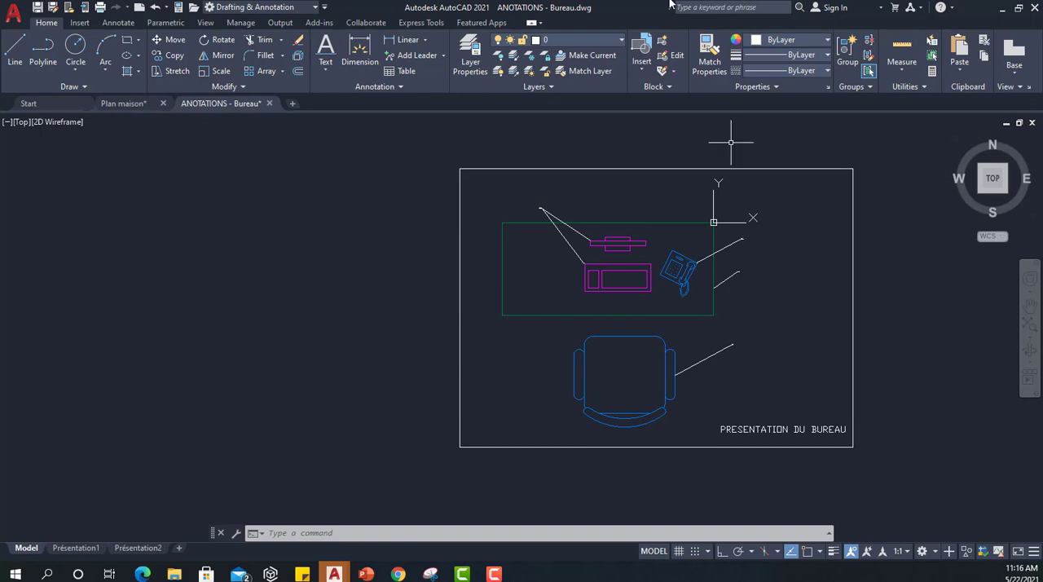
pyautogui.click(406, 40)
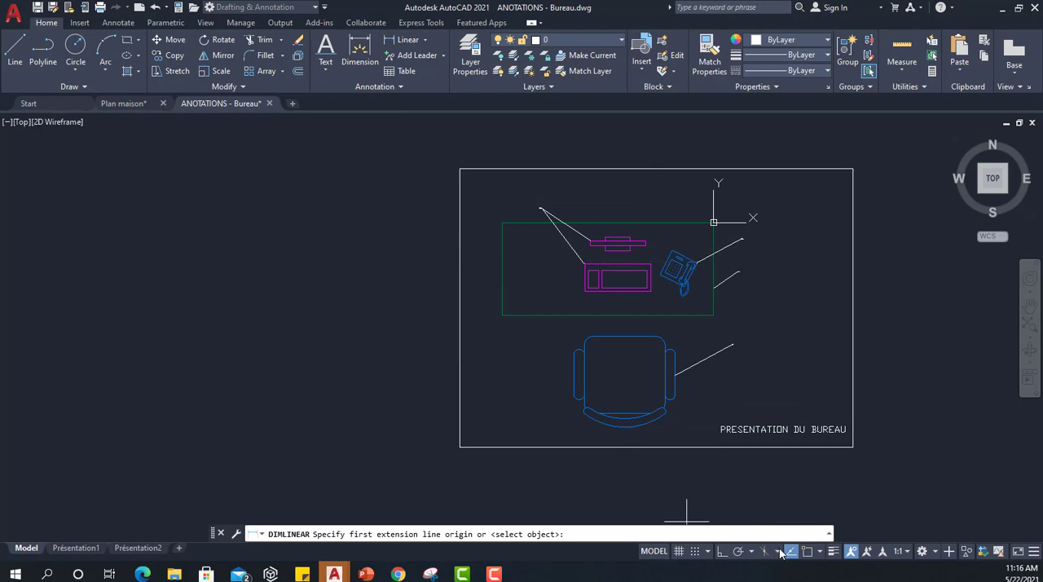
pyautogui.click(810, 552)
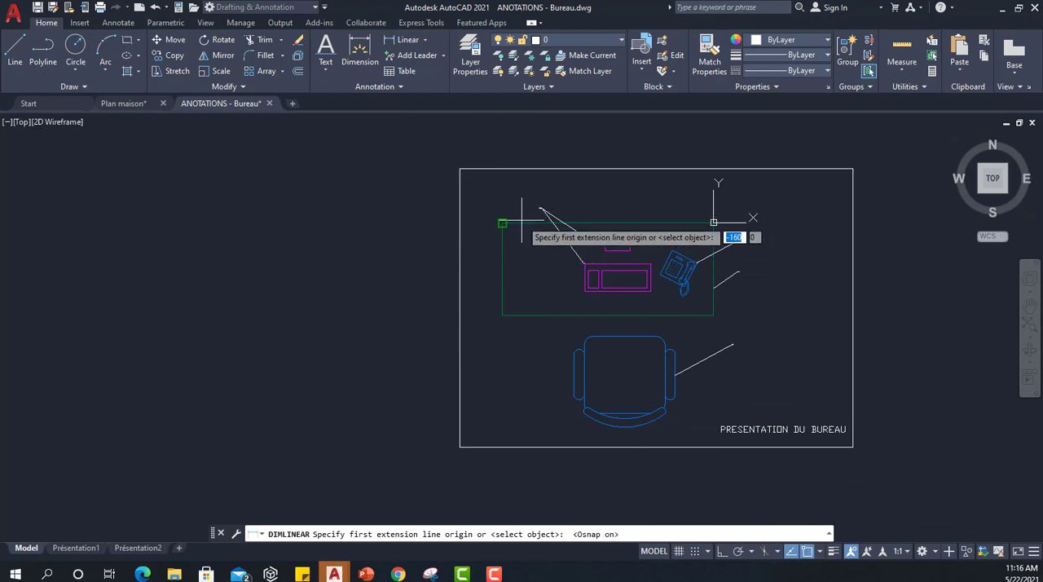
pyautogui.scroll(4, 473, 226)
pyautogui.click(473, 226)
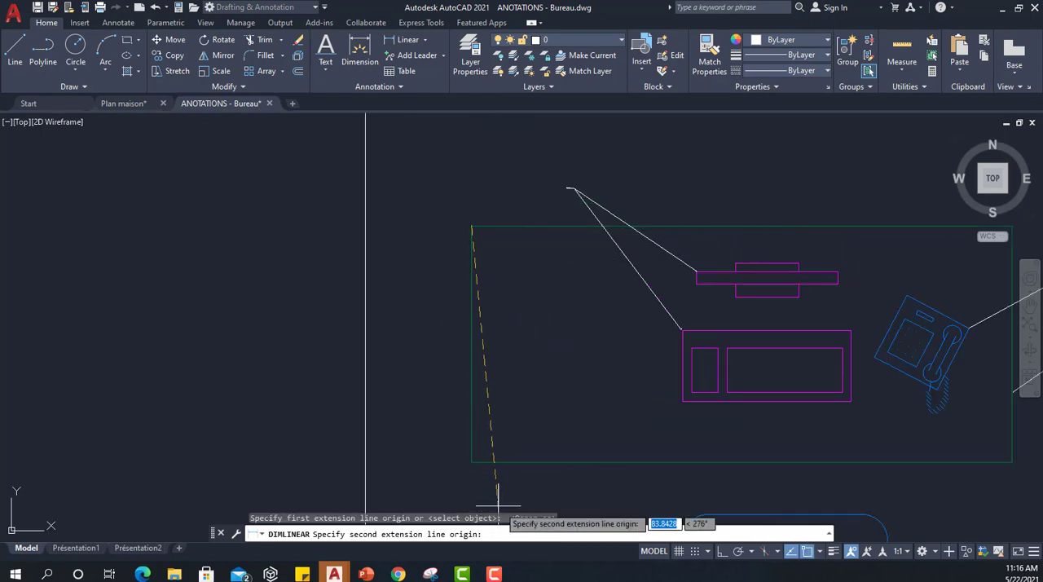
pyautogui.click(472, 463)
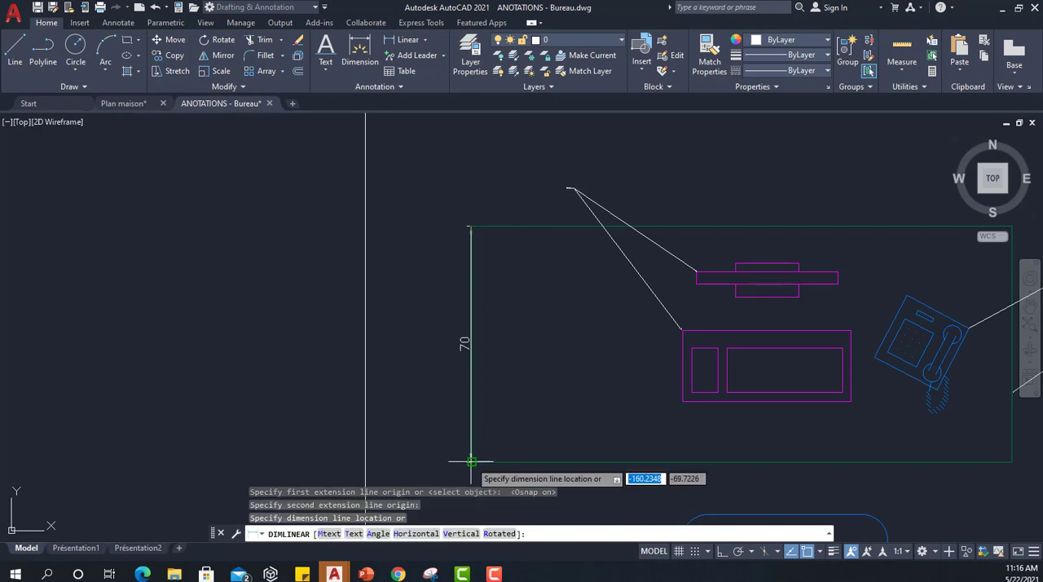
pyautogui.click(419, 366)
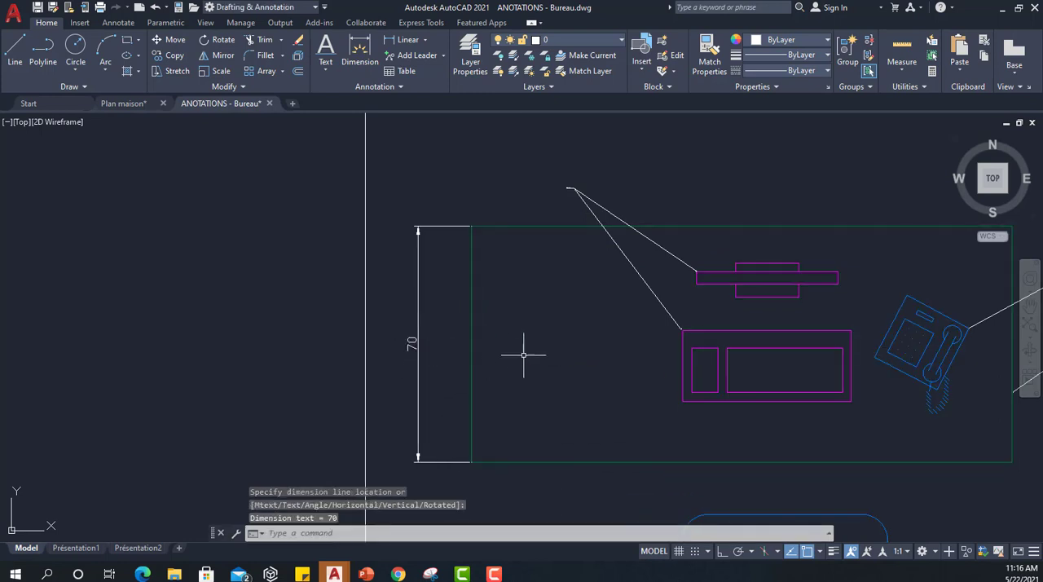
# Add a horizontal linear dimension between the desk's two upper corners, placed above the desk inside the frame.
pyautogui.scroll(-4, 530, 354)
pyautogui.scroll(3, 587, 310)
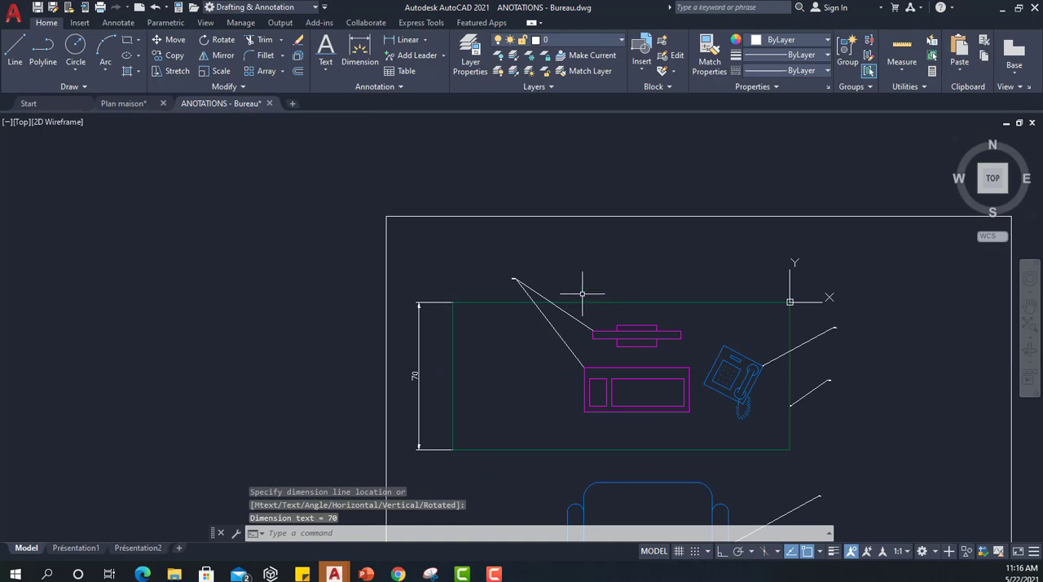
pyautogui.click(402, 40)
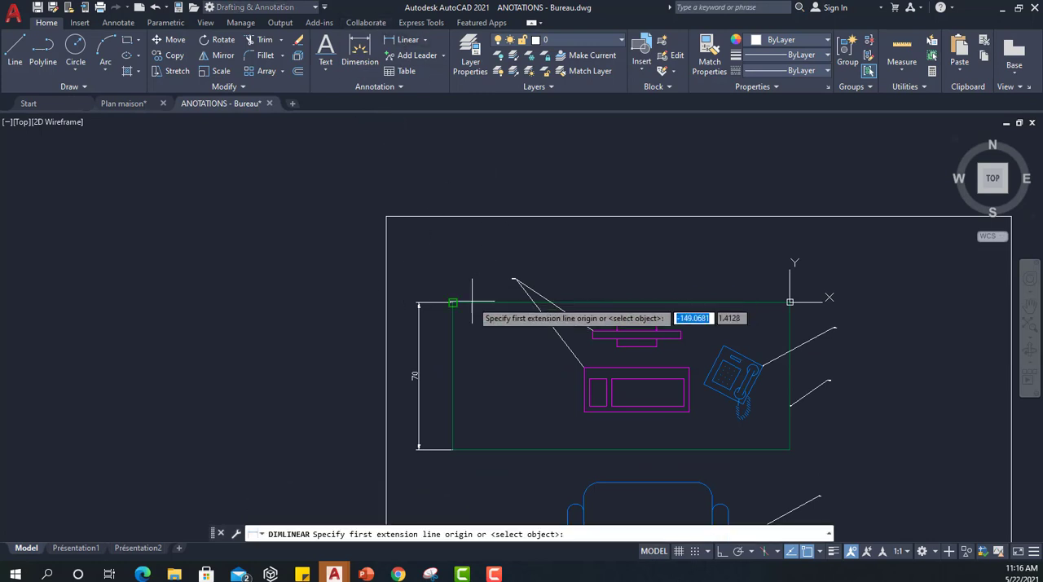
pyautogui.click(452, 302)
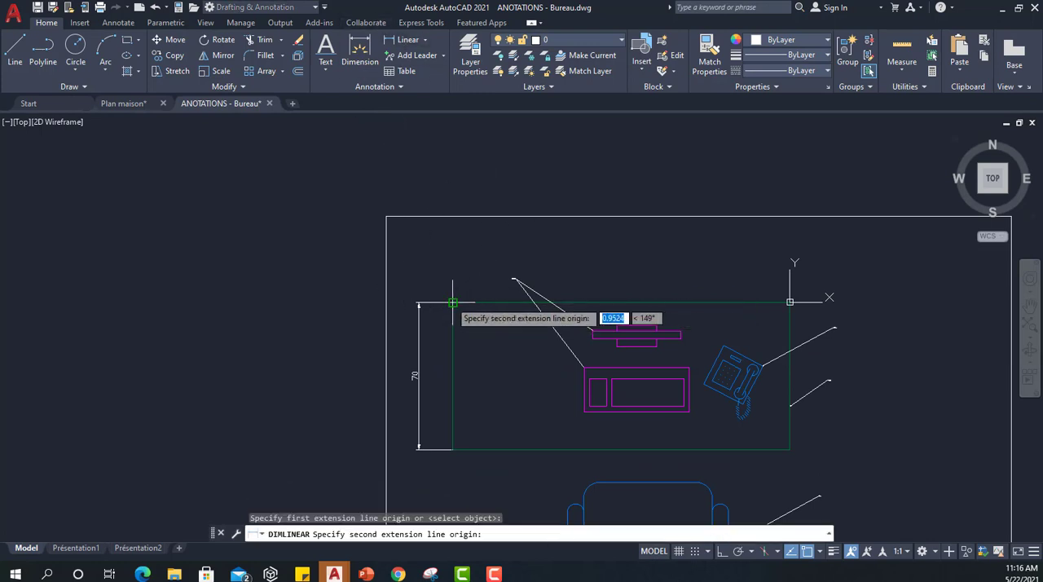
pyautogui.click(790, 302)
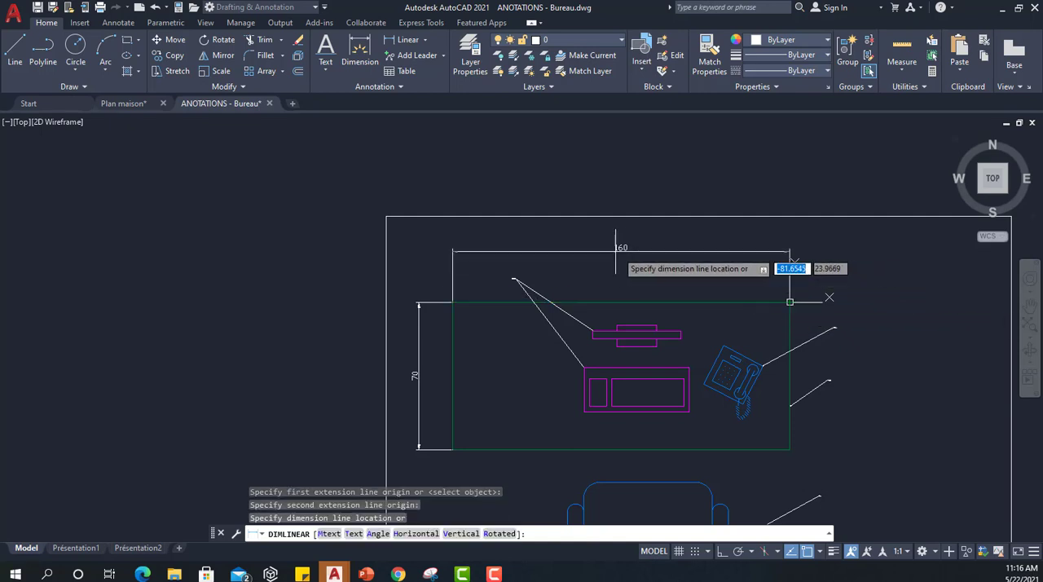
pyautogui.click(608, 255)
# Open the text style settings and look at the fonts available for the Standard style.
pyautogui.scroll(-2, 646, 305)
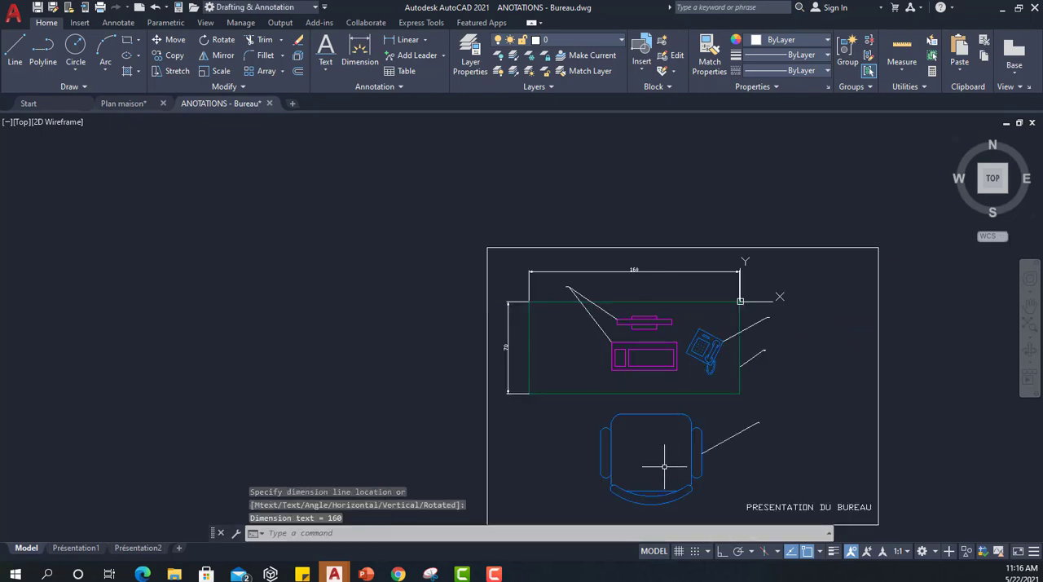
pyautogui.moveTo(668, 466)
pyautogui.mouseDown(button='middle')
pyautogui.moveTo(625, 413)
pyautogui.moveTo(577, 401)
pyautogui.mouseUp(button='middle')
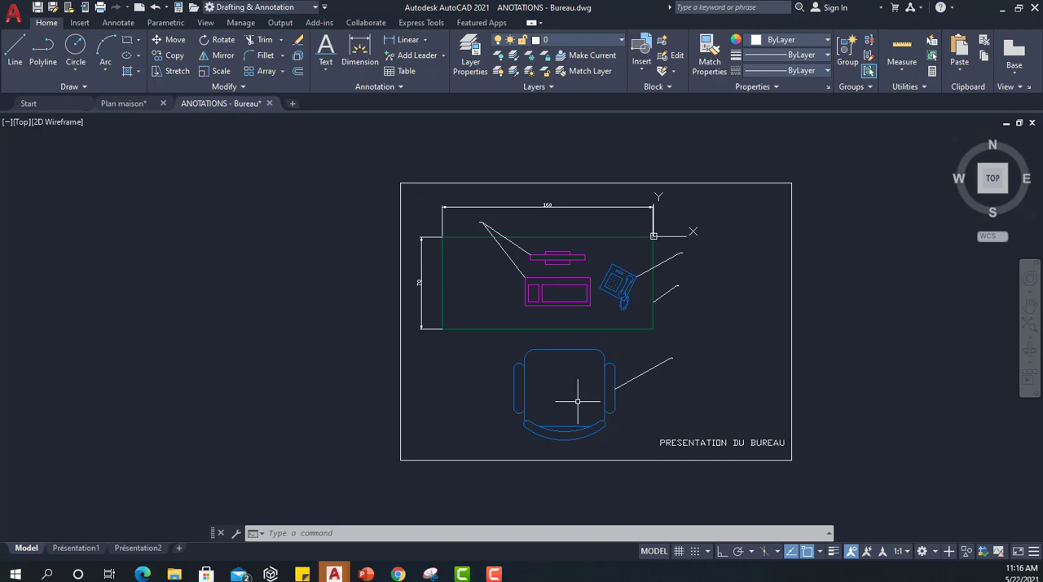
pyautogui.click(117, 23)
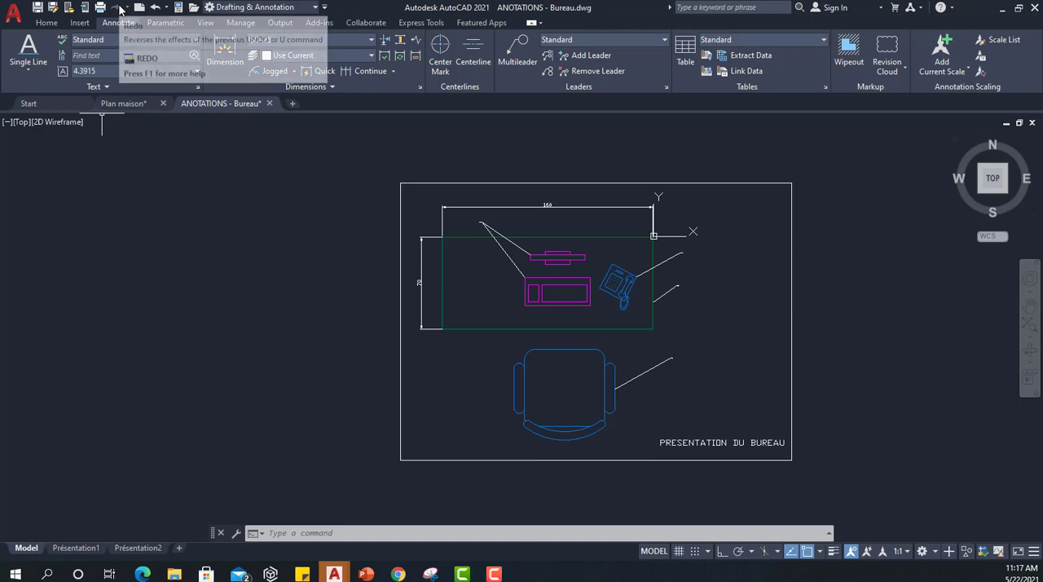
pyautogui.click(197, 86)
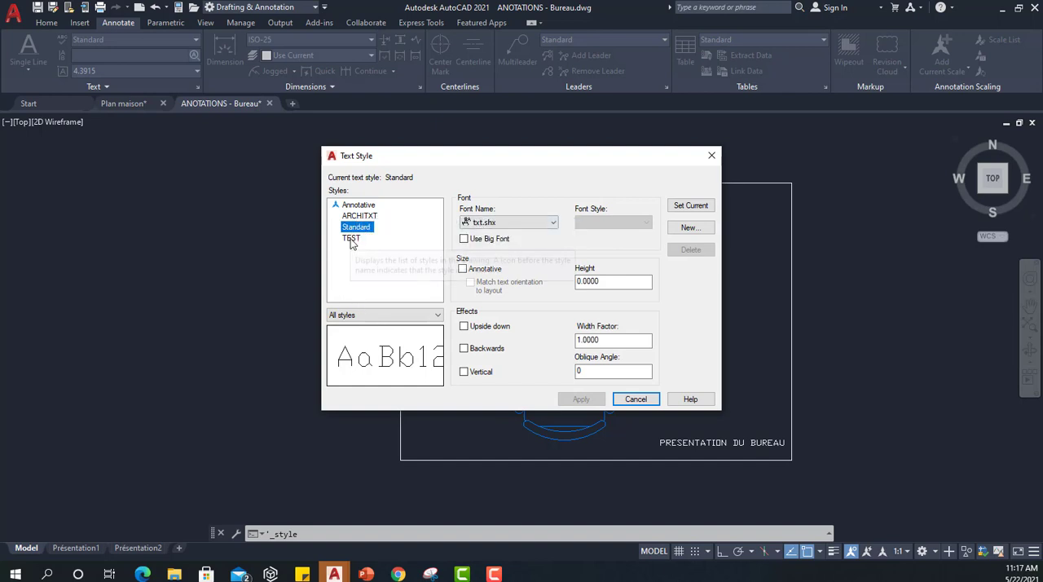
pyautogui.click(466, 222)
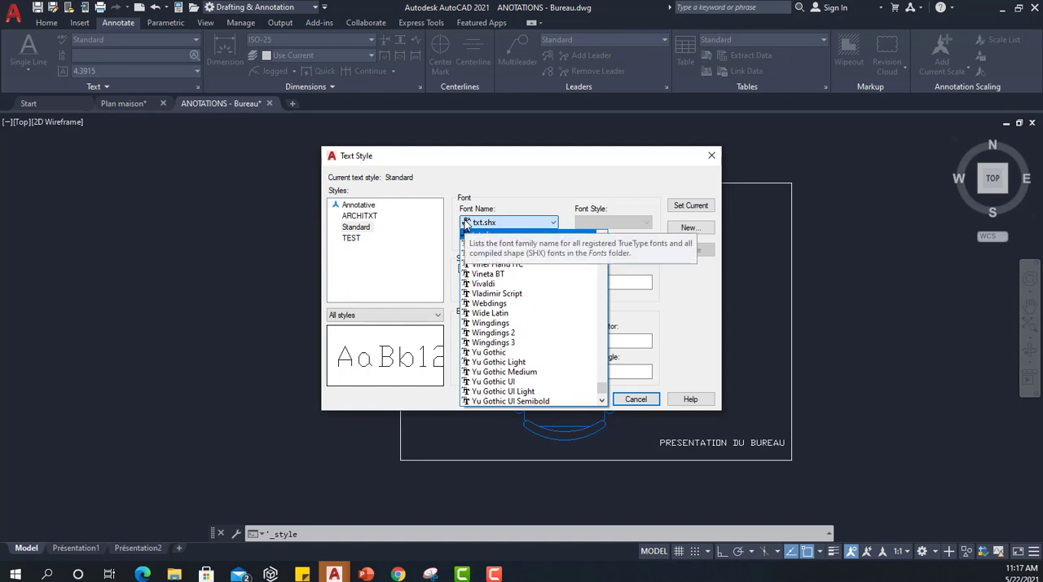
pyautogui.click(466, 222)
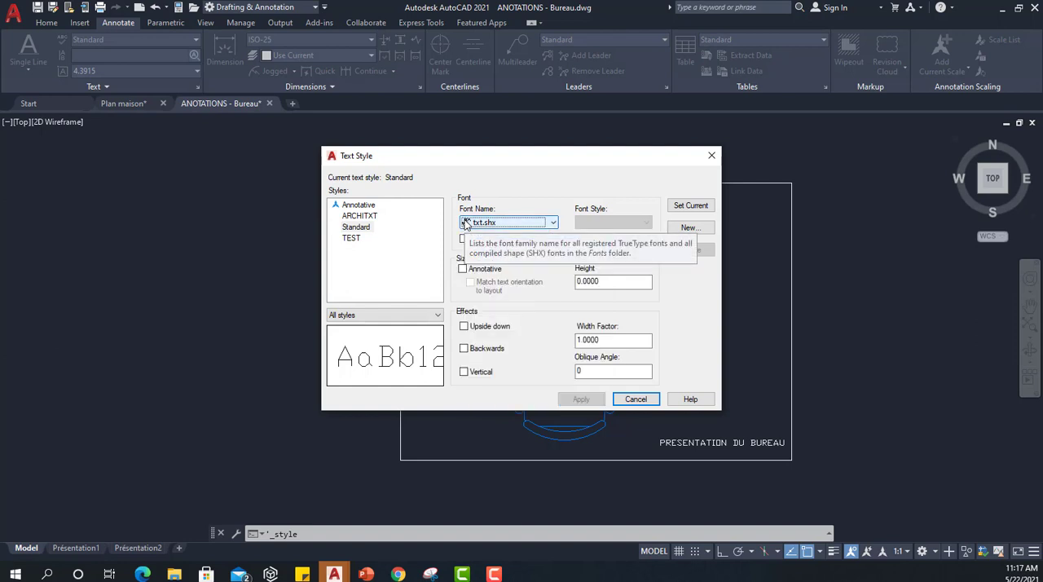
pyautogui.click(466, 223)
pyautogui.click(466, 223)
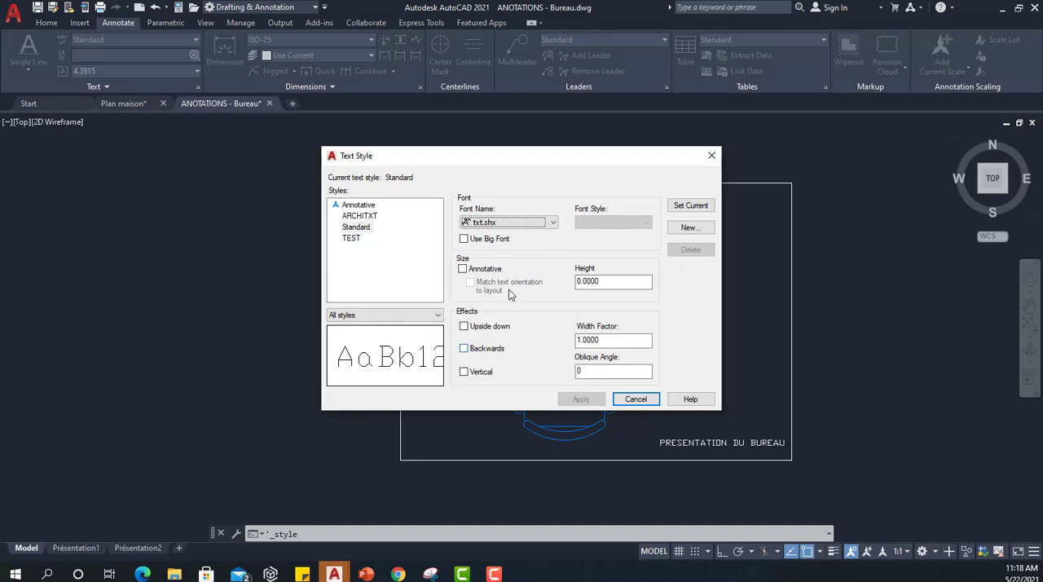
# Create a new text style named EXERCICE1.
pyautogui.click(691, 227)
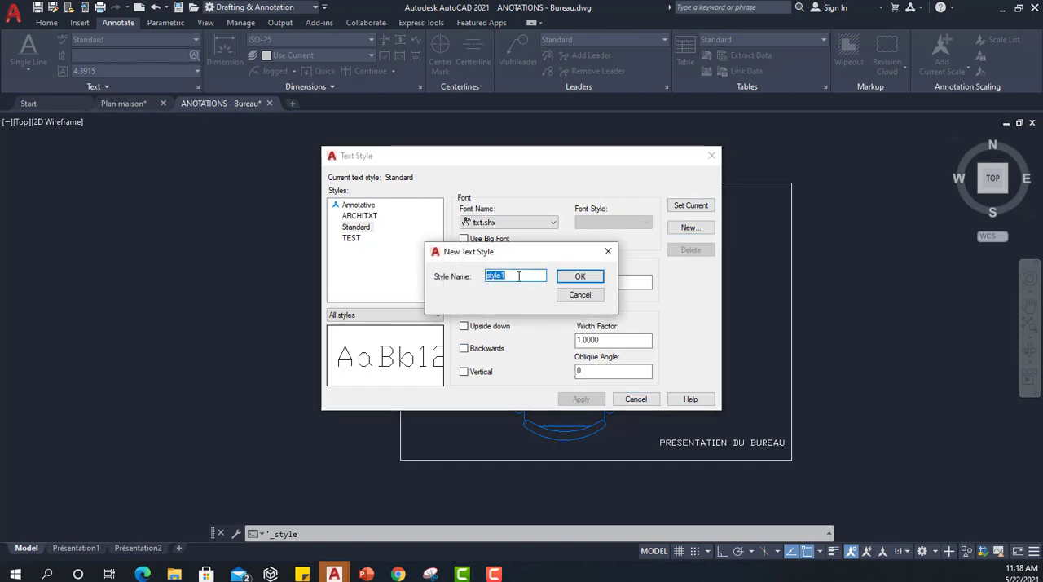
pyautogui.write('ex')
pyautogui.press('BackSpace')
pyautogui.press('BackSpace')
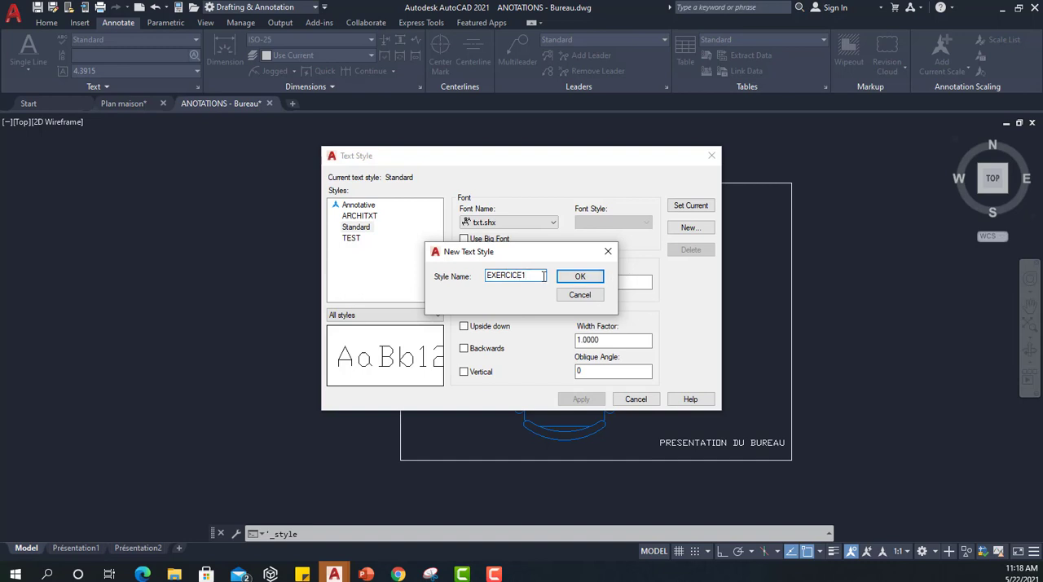
pyautogui.click(580, 277)
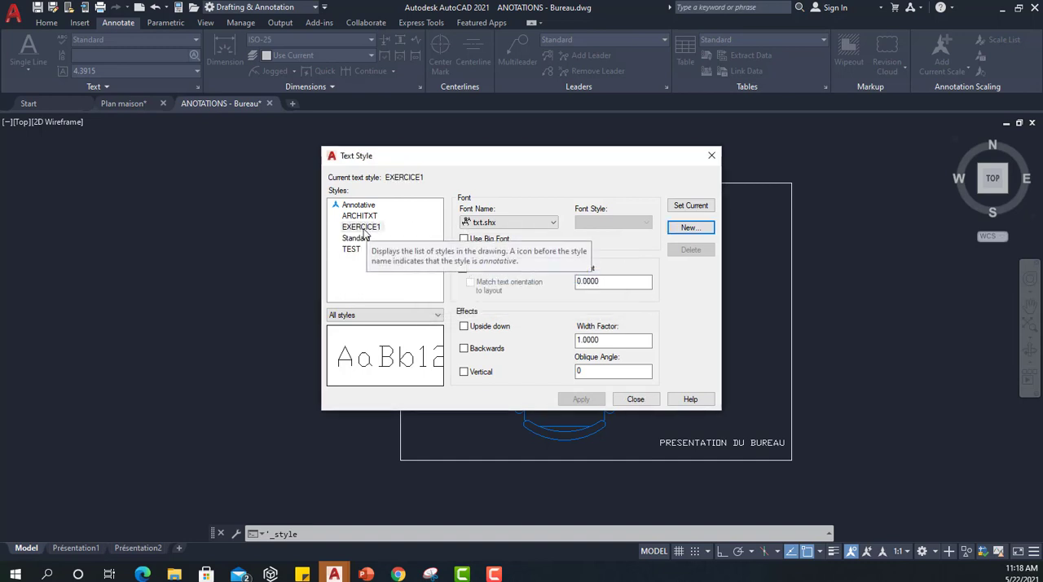
pyautogui.click(691, 228)
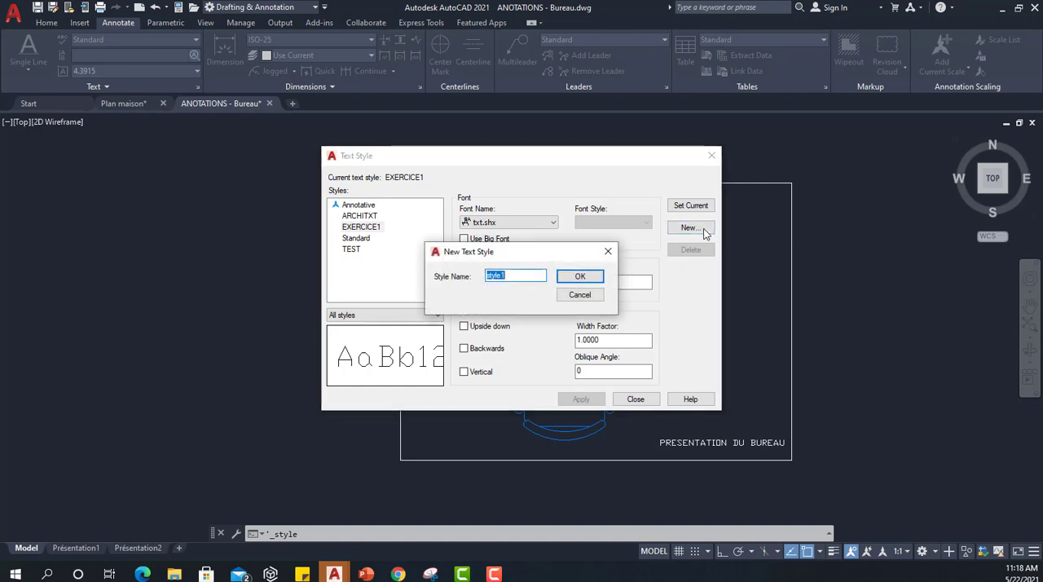
pyautogui.click(580, 295)
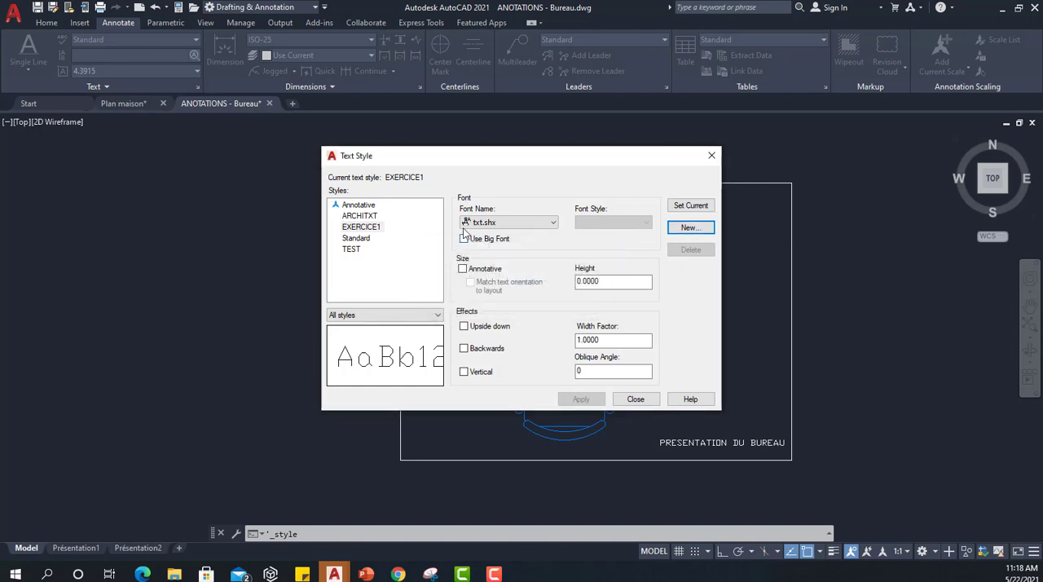
# Set the EXERCICE1 text style's font to Century Gothic with the Regular font style.
pyautogui.click(371, 227)
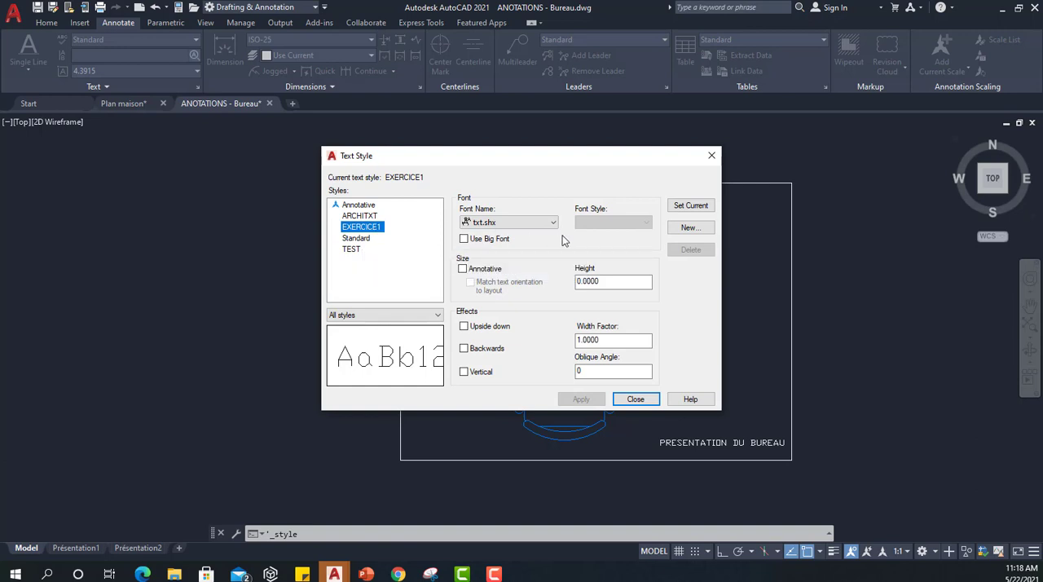
pyautogui.click(537, 223)
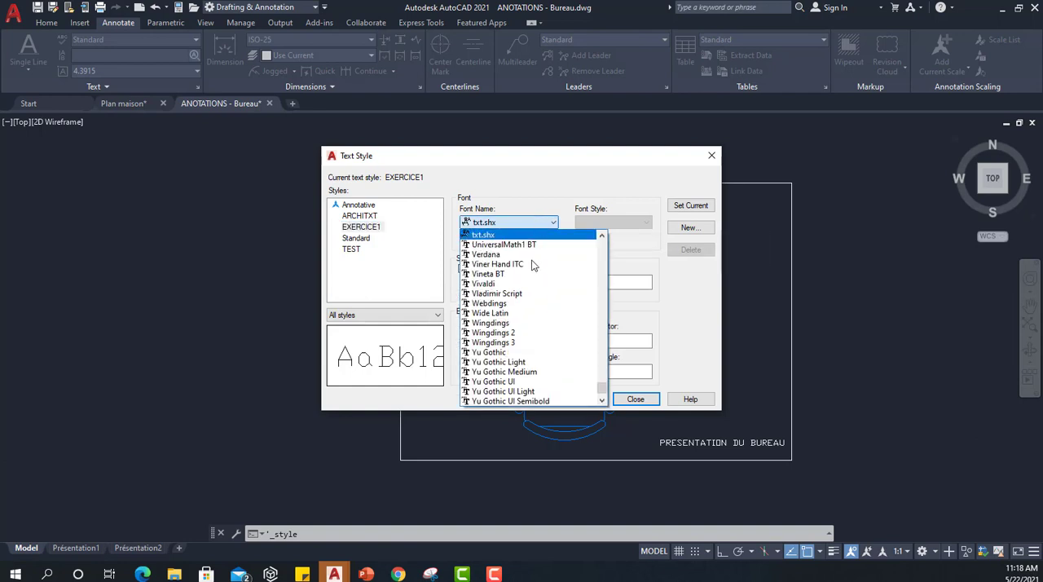
pyautogui.scroll(15, 534, 265)
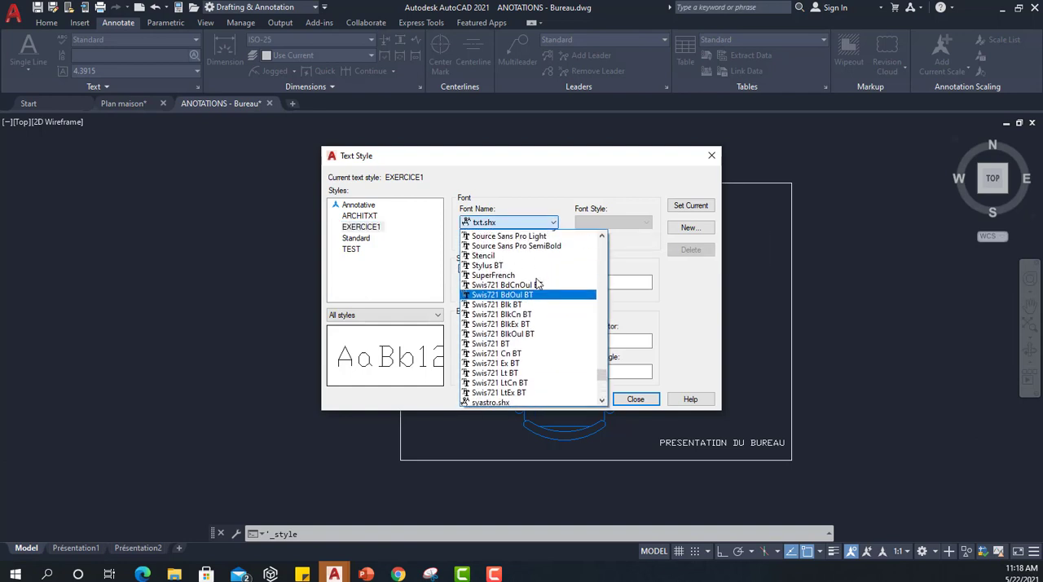
pyautogui.scroll(12, 537, 283)
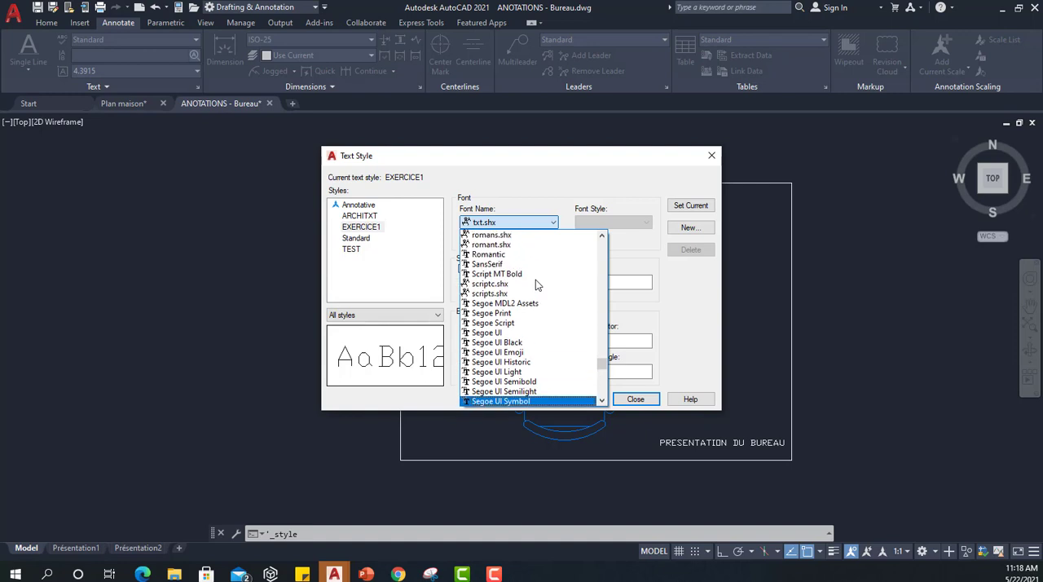
pyautogui.press('c')
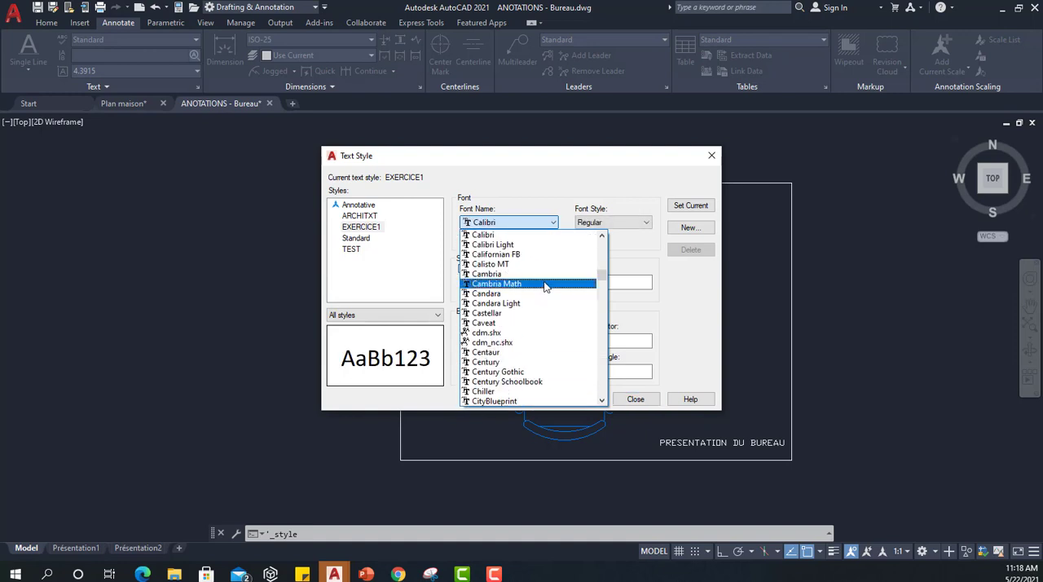
pyautogui.click(516, 373)
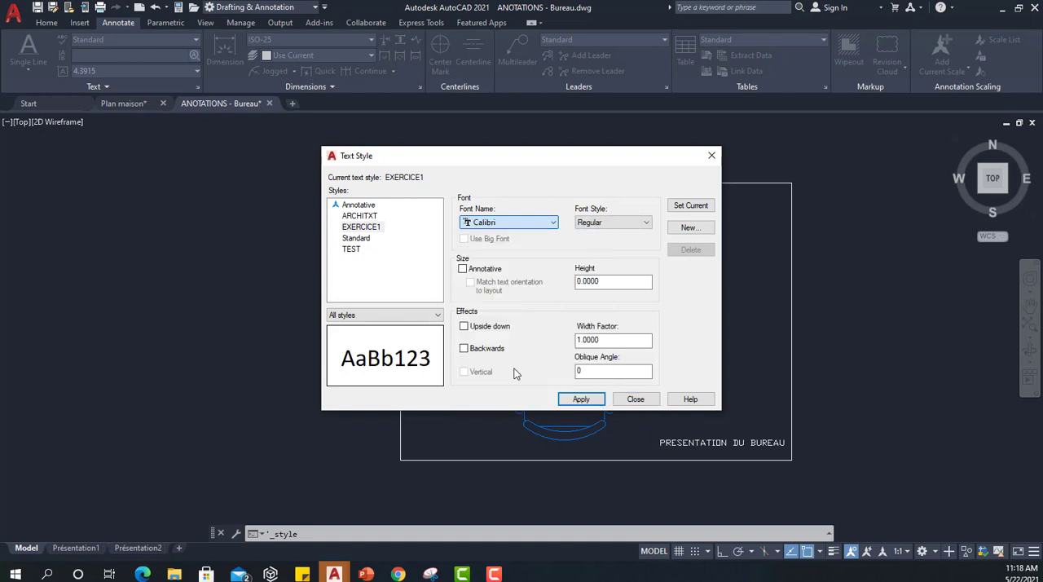
pyautogui.click(593, 222)
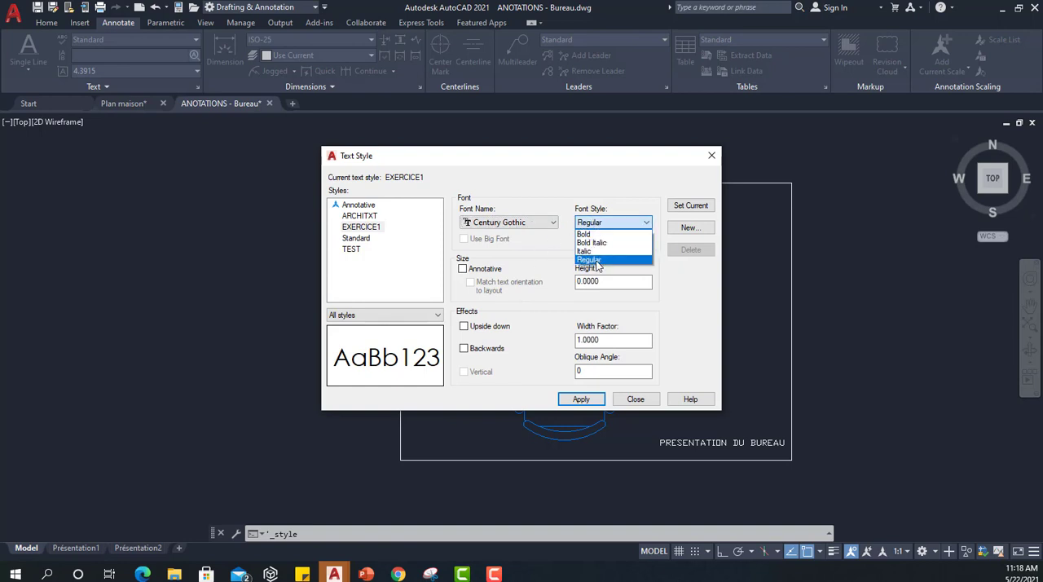
pyautogui.click(596, 261)
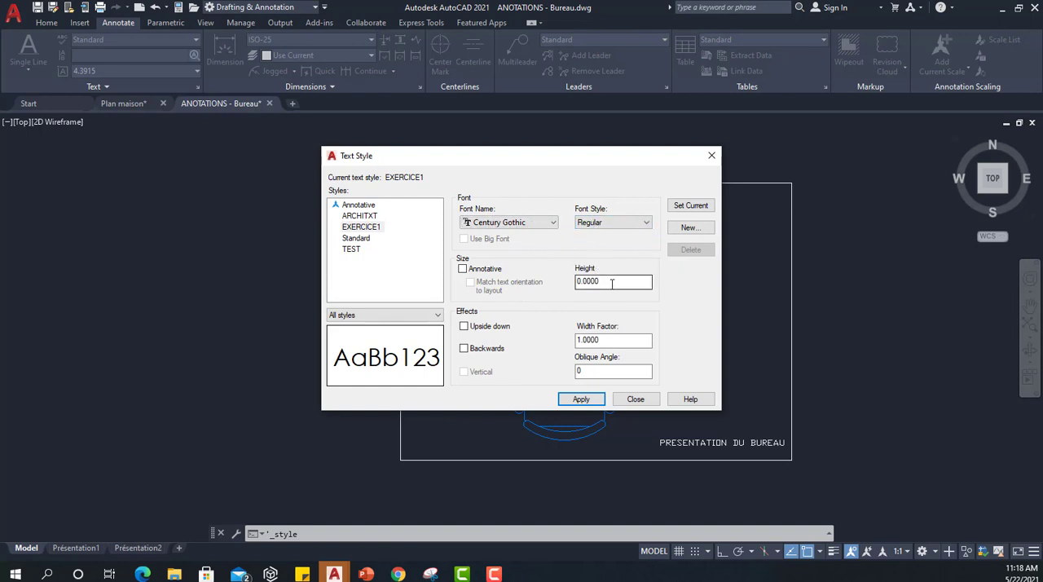
pyautogui.moveTo(612, 281); pyautogui.dragTo(568, 274)
# Make EXERCICE1 the current text style, save its changes, and check it among the drawing's available text styles.
pyautogui.click(372, 227)
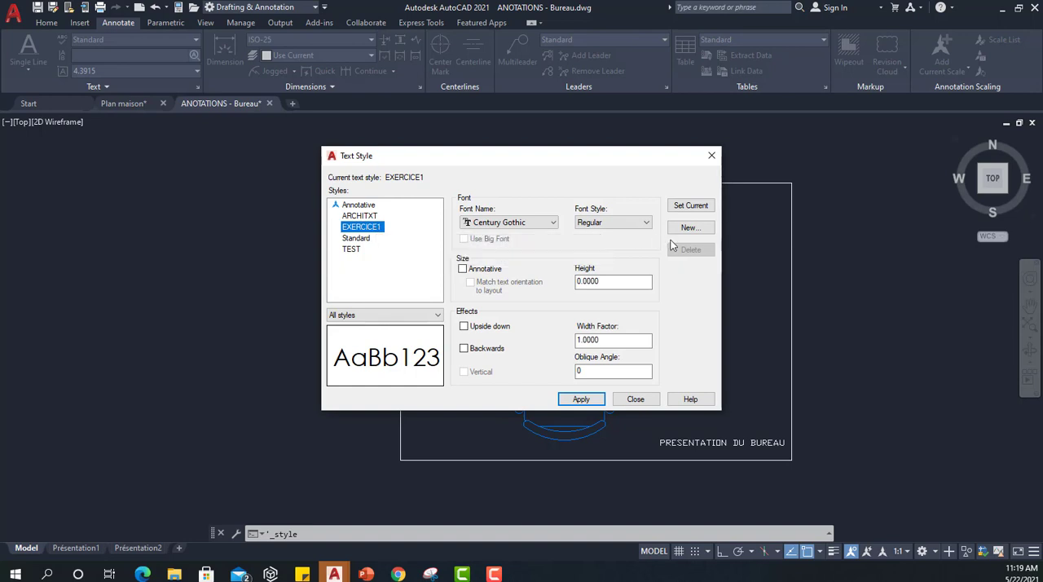
pyautogui.click(705, 207)
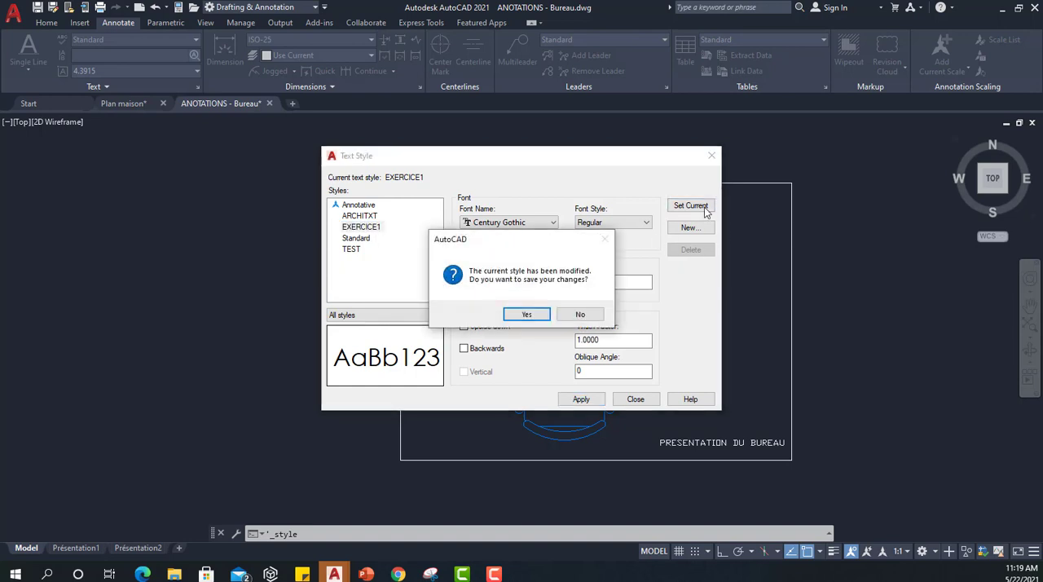
pyautogui.click(530, 315)
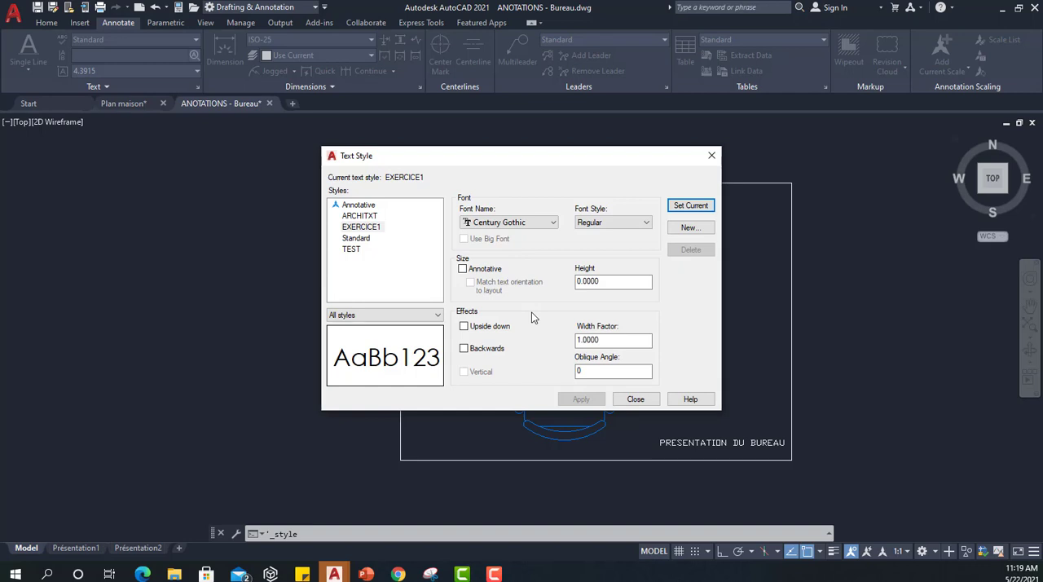
pyautogui.click(635, 399)
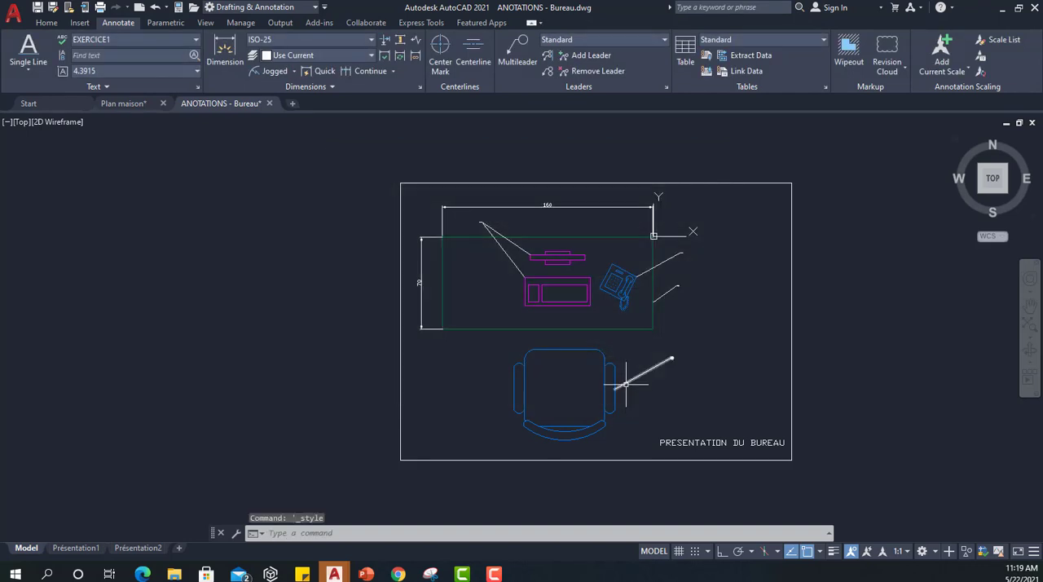
pyautogui.click(99, 42)
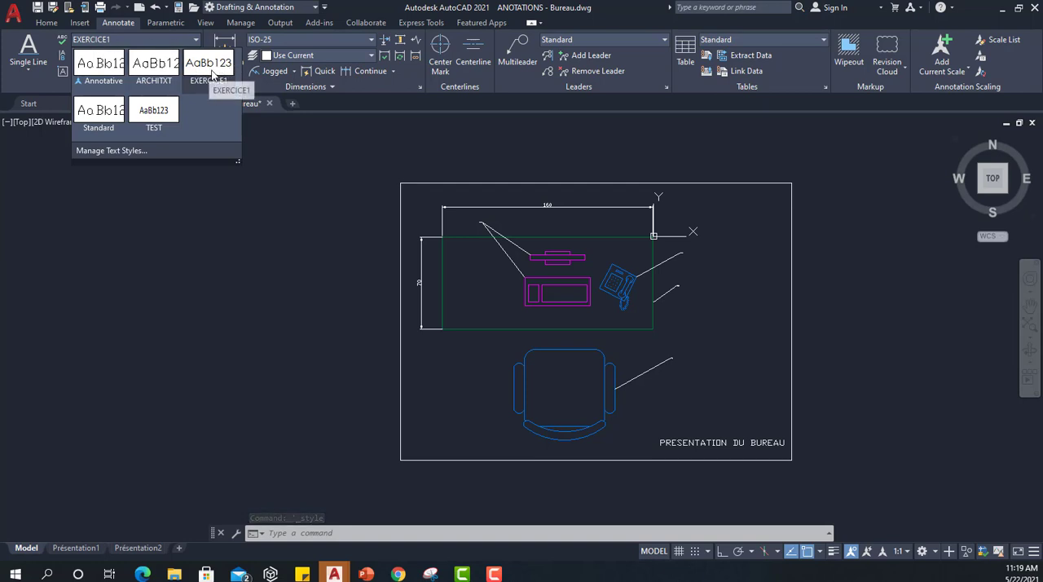
pyautogui.click(733, 282)
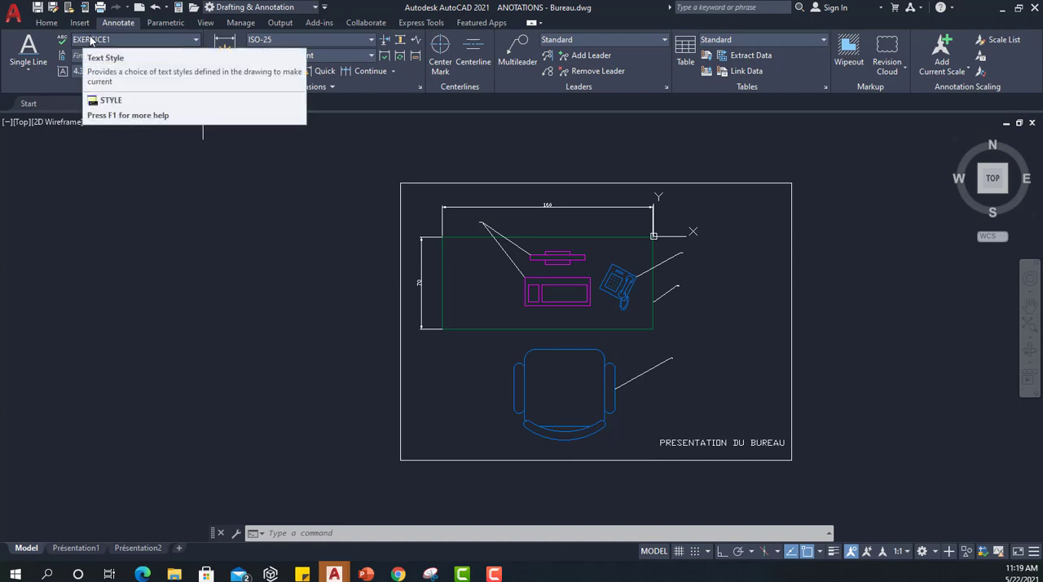
pyautogui.click(27, 51)
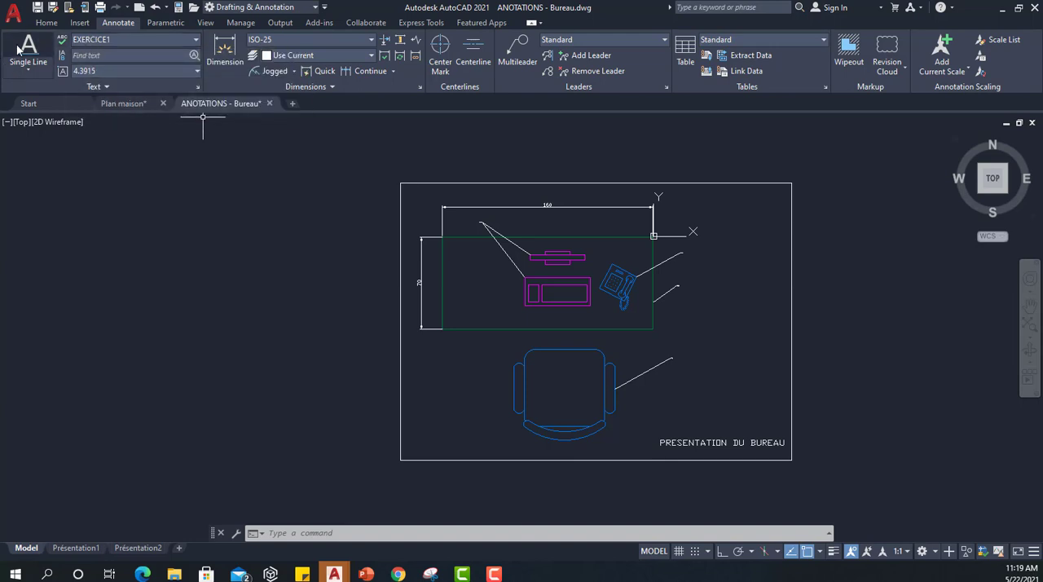
pyautogui.scroll(2, 681, 432)
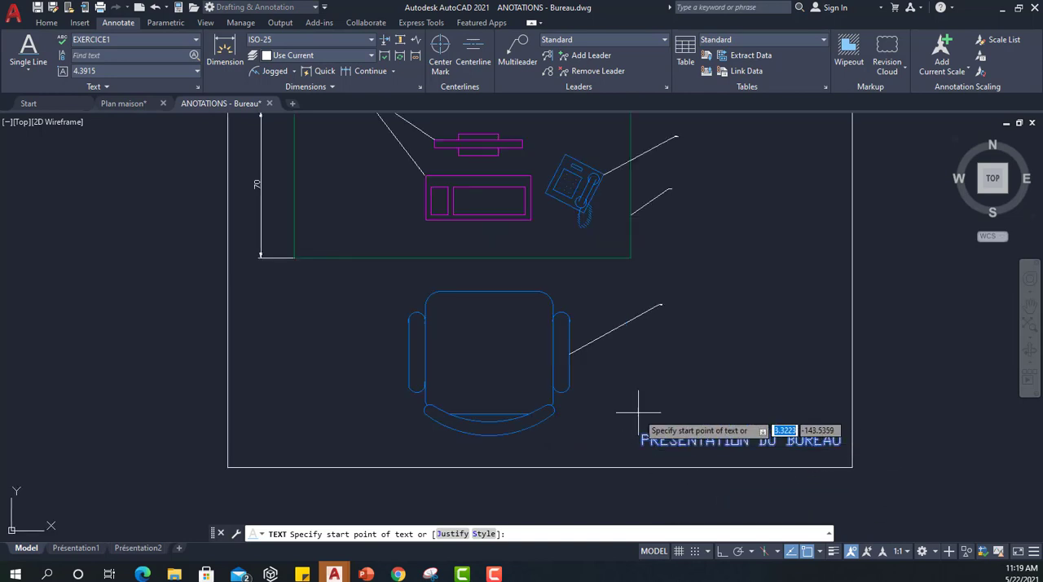
pyautogui.scroll(2, 643, 409)
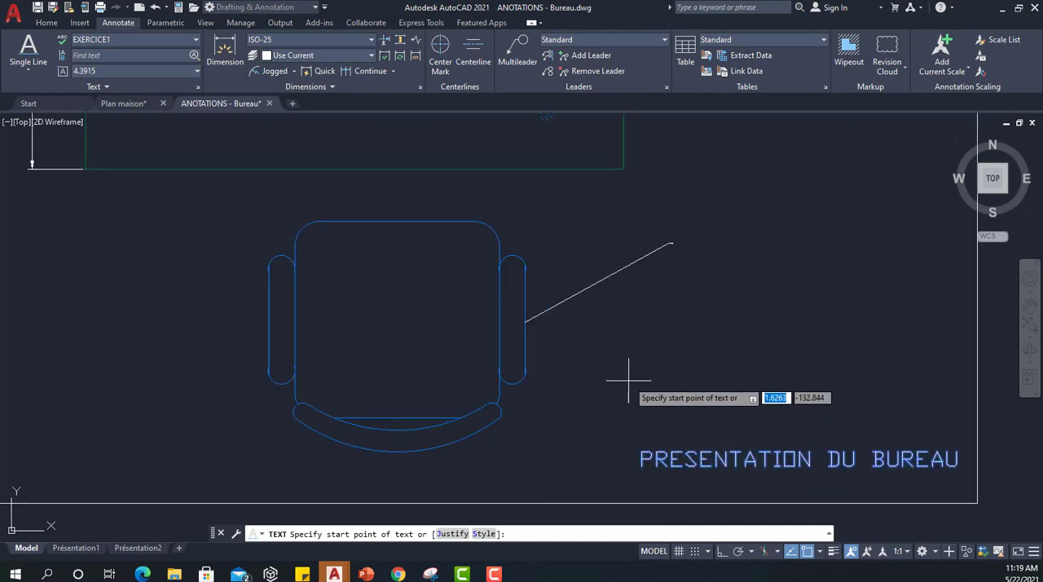
pyautogui.click(643, 494)
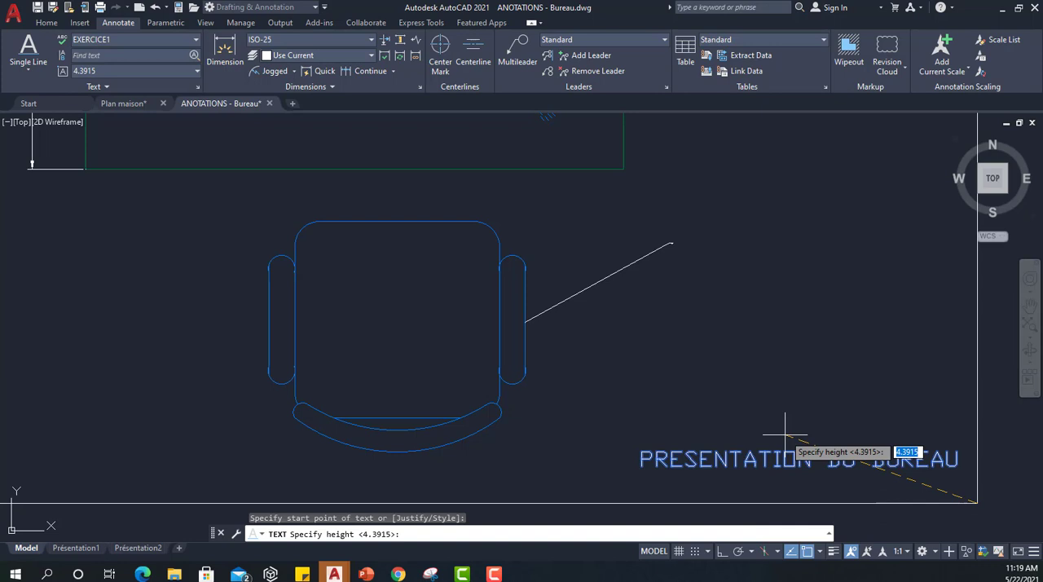
pyautogui.press('Escape')
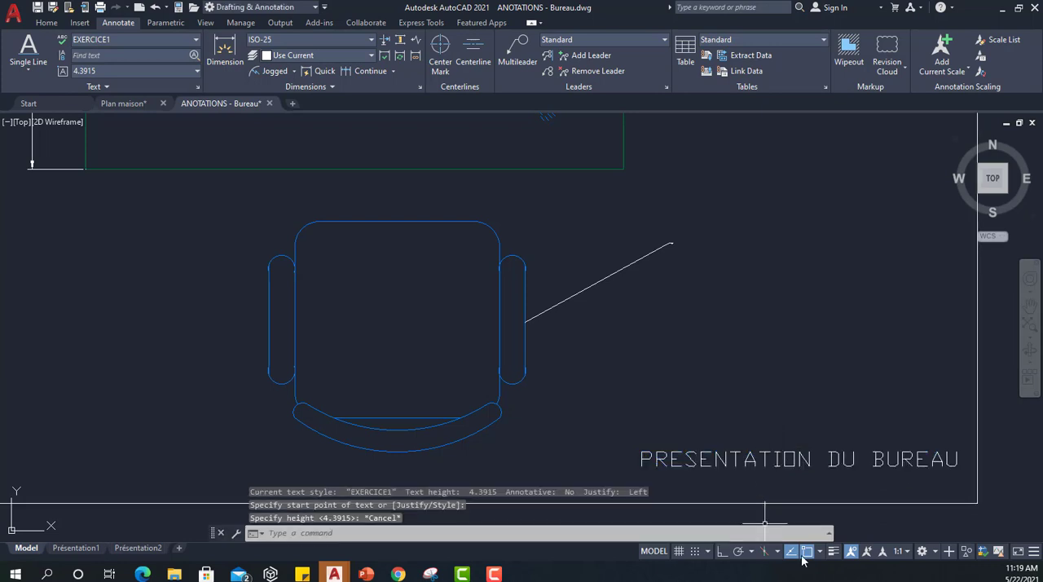
# With object snap off and ortho on, place a single-line text start point below PRESENTATION DU BUREAU, picking a height of about 4.1.
pyautogui.click(807, 552)
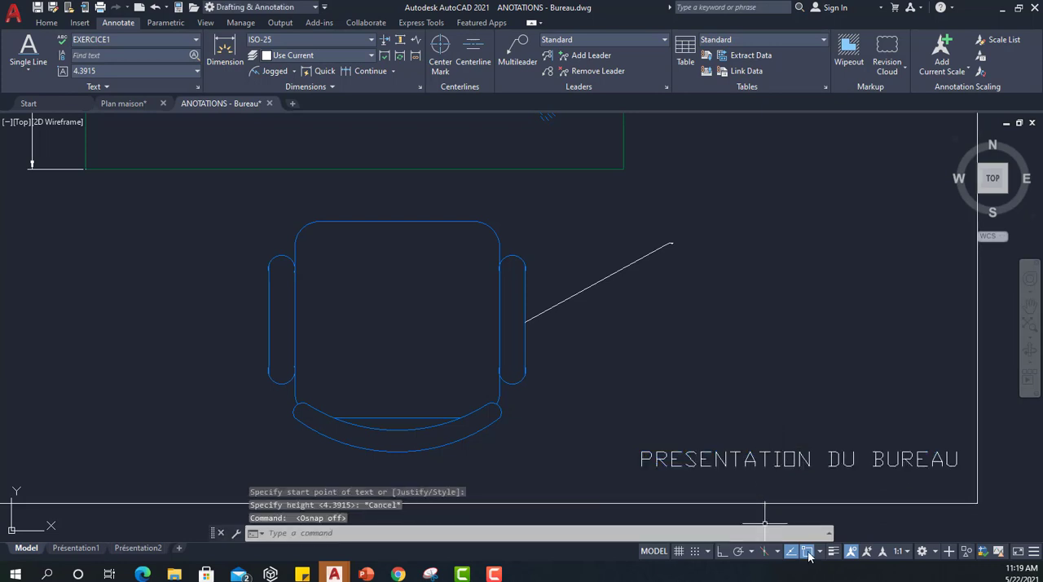
pyautogui.click(25, 50)
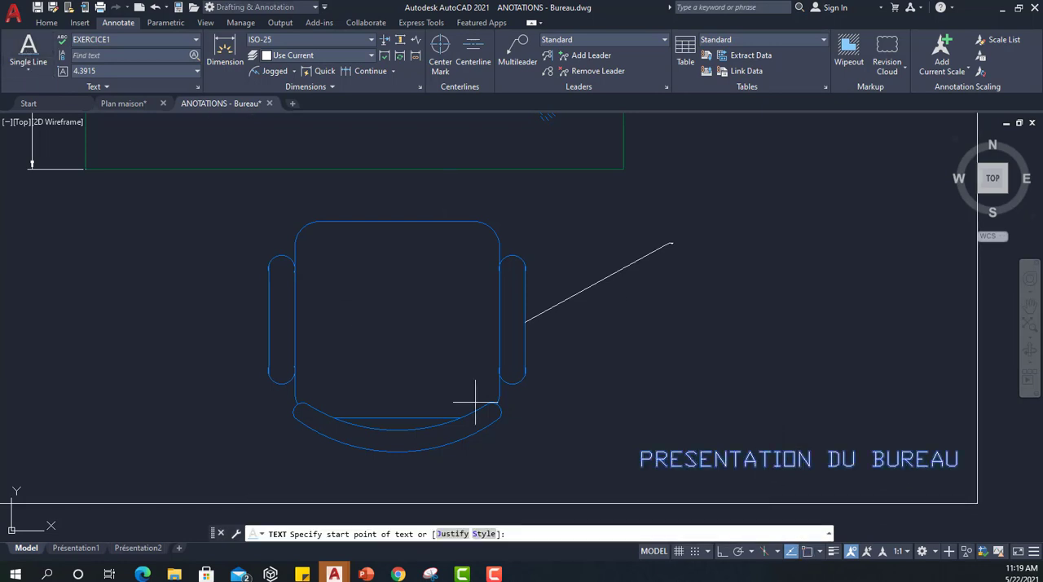
pyautogui.click(642, 496)
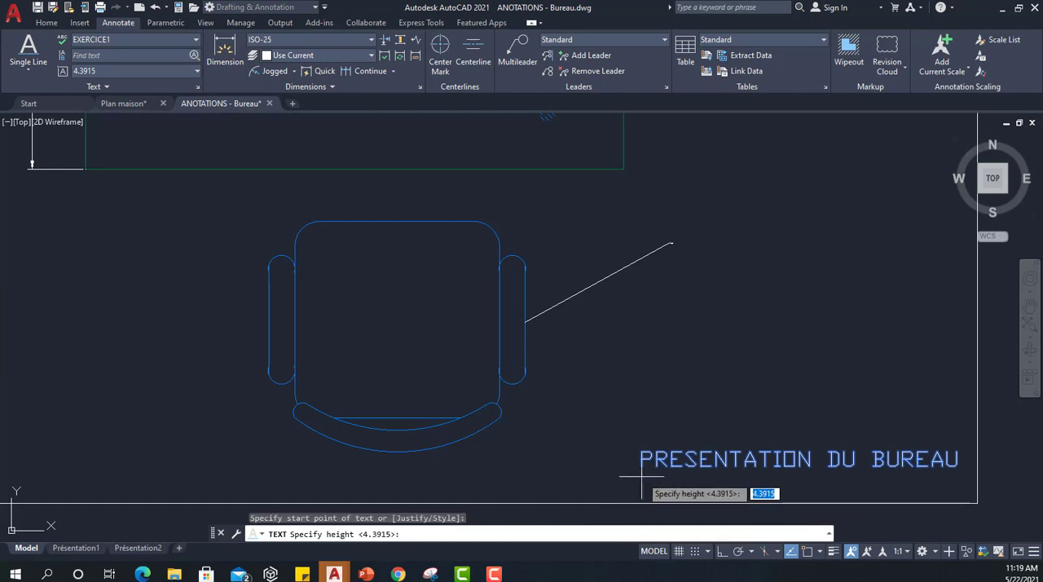
pyautogui.scroll(2, 641, 479)
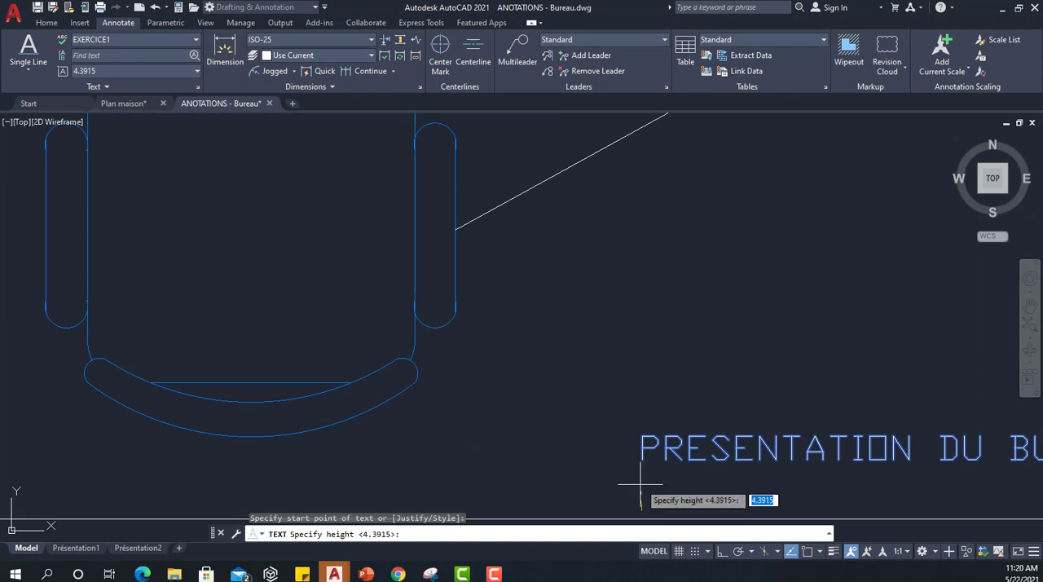
pyautogui.click(720, 554)
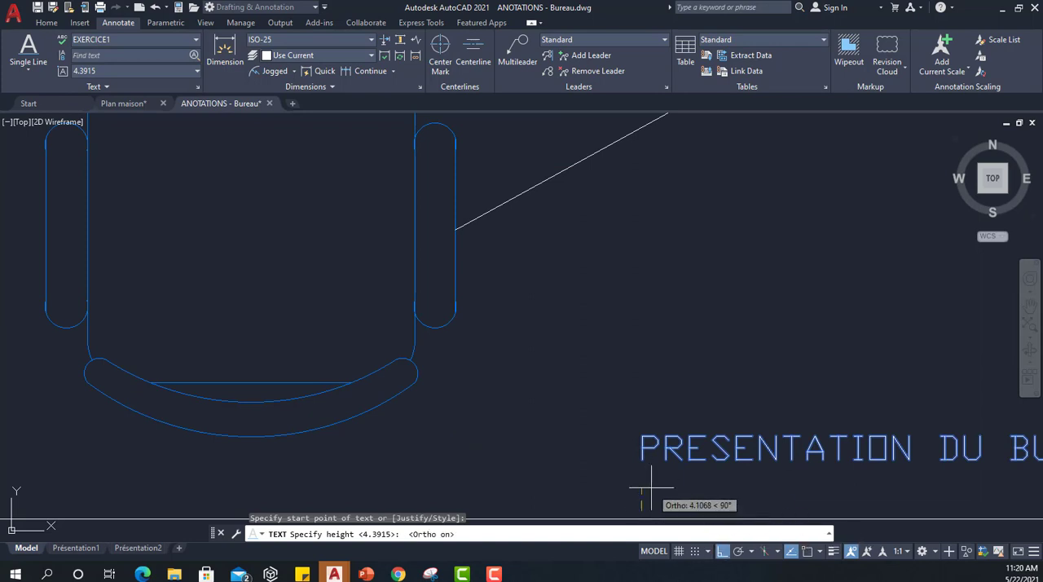
pyautogui.click(642, 485)
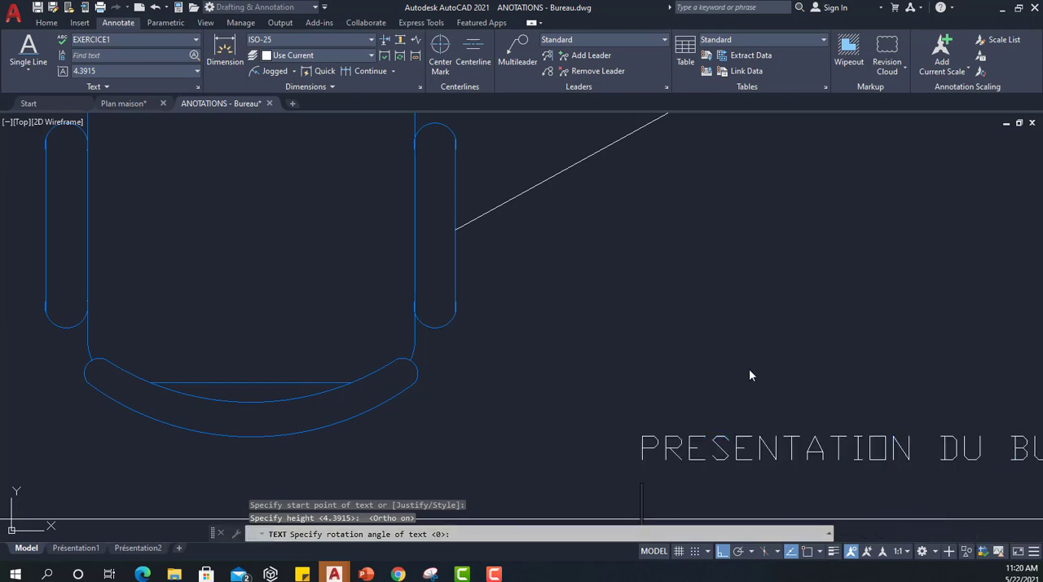
# Enter MAI 2021 as the horizontal single-line text under the title and finish the text.
pyautogui.write('M')
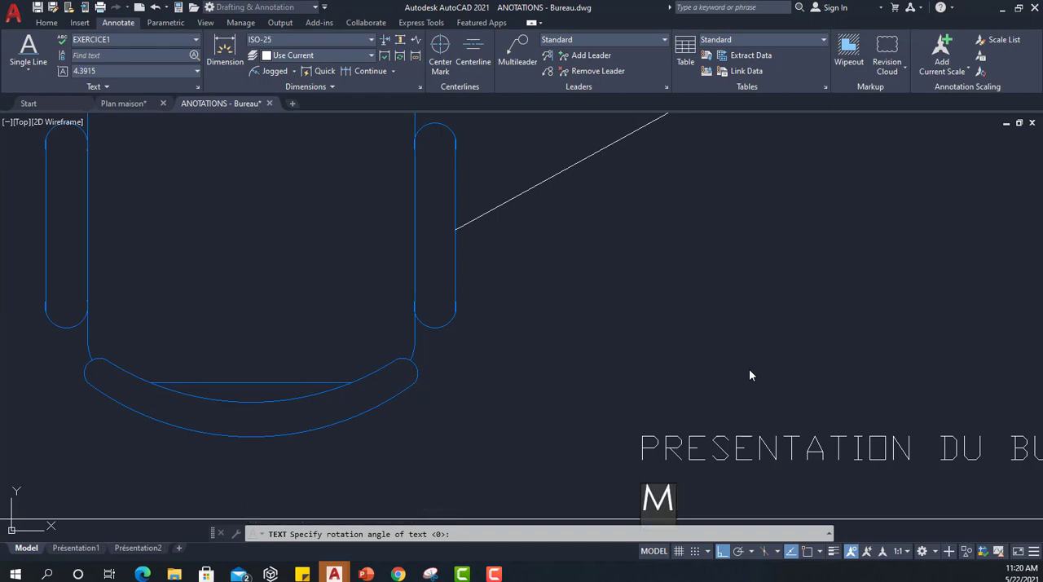
pyautogui.write('A')
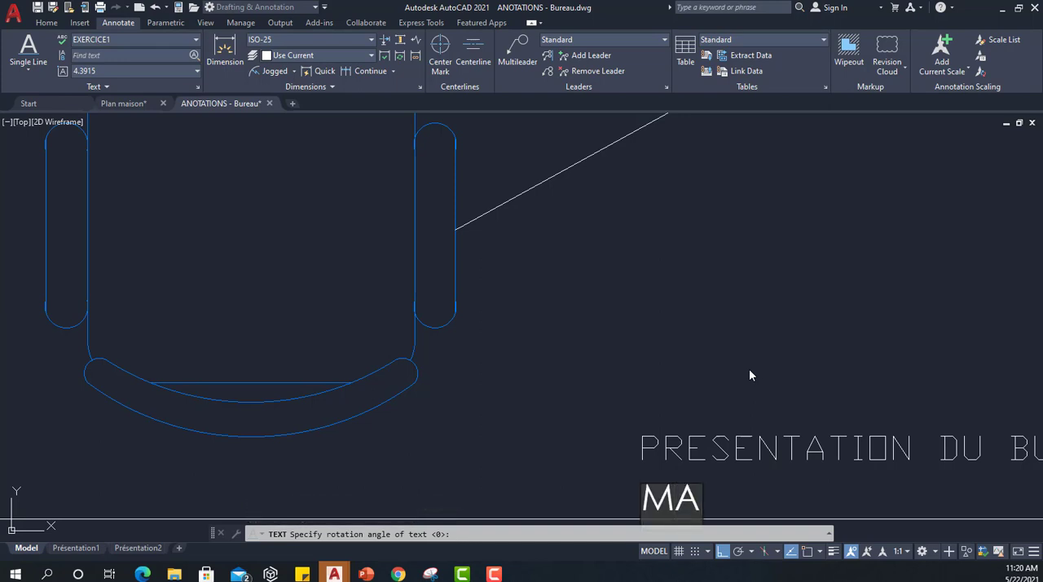
pyautogui.write('I 2021')
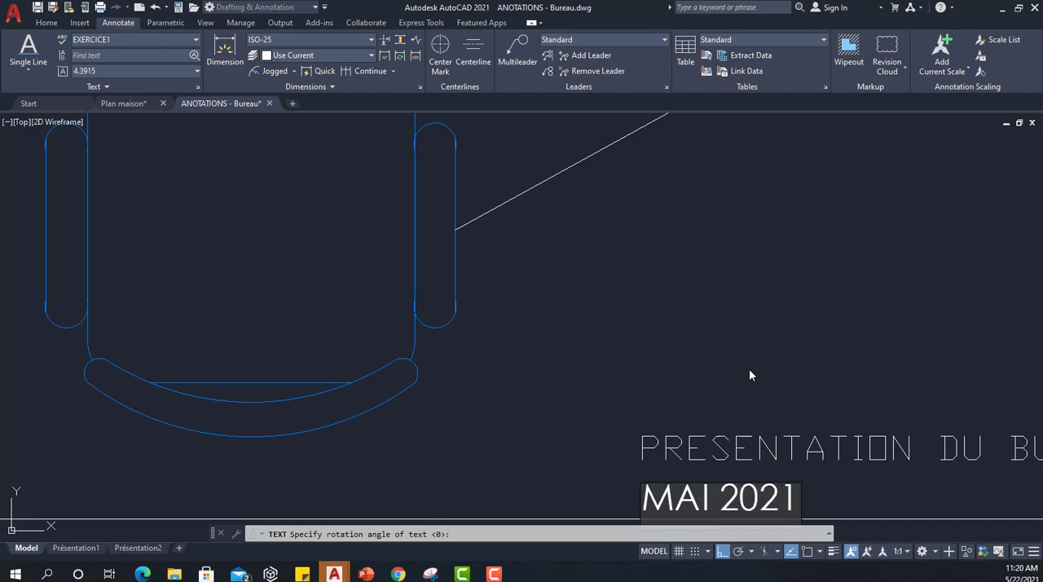
pyautogui.click(749, 368)
pyautogui.scroll(-7, 749, 366)
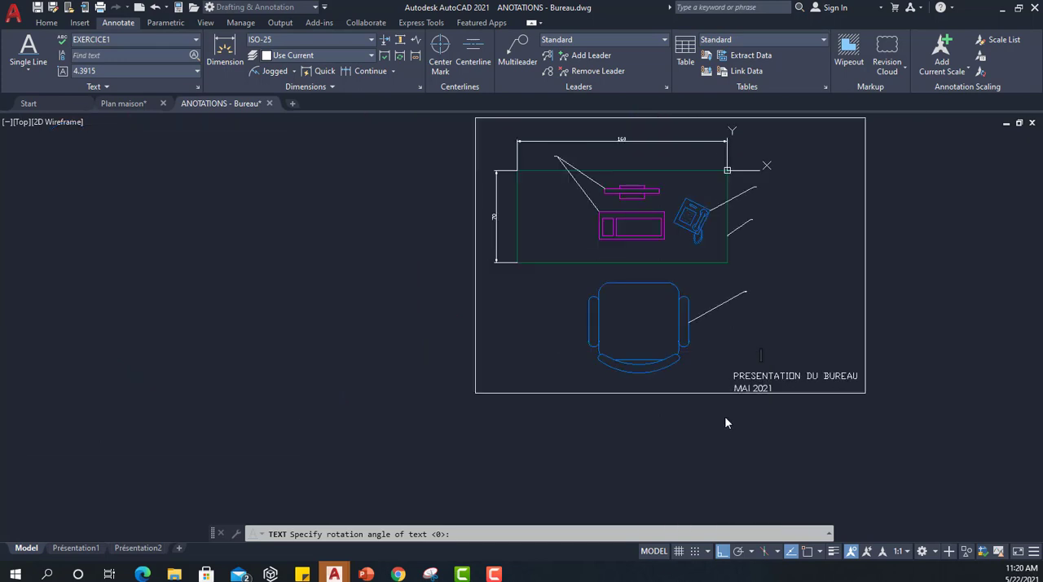
pyautogui.scroll(7, 770, 398)
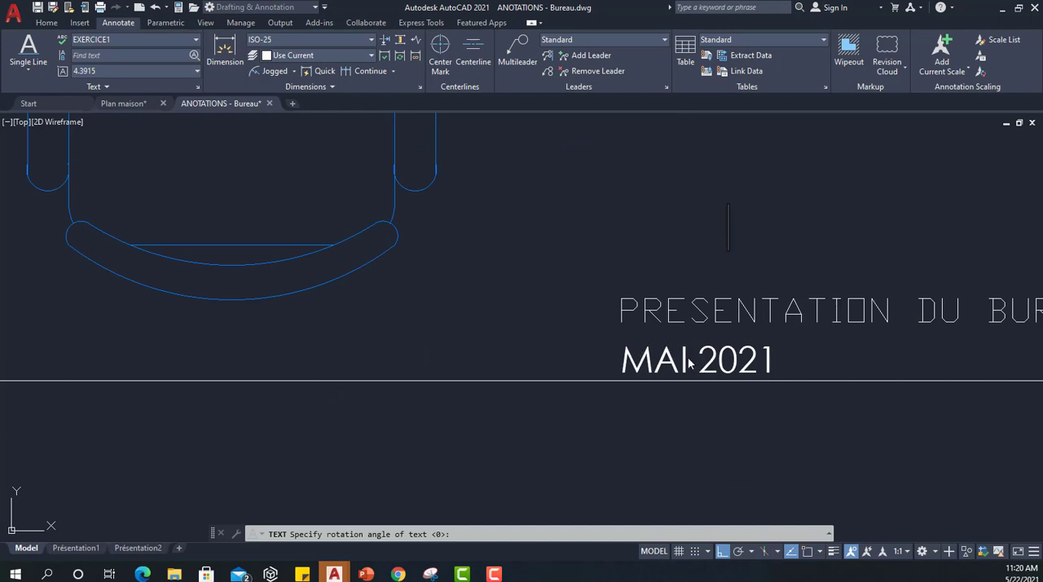
pyautogui.press('Return')
# Apply the EXERCICE1 text style to the PRESENTATION DU BUREAU title, compare it with the line below, and clear the selection.
pyautogui.click(716, 312)
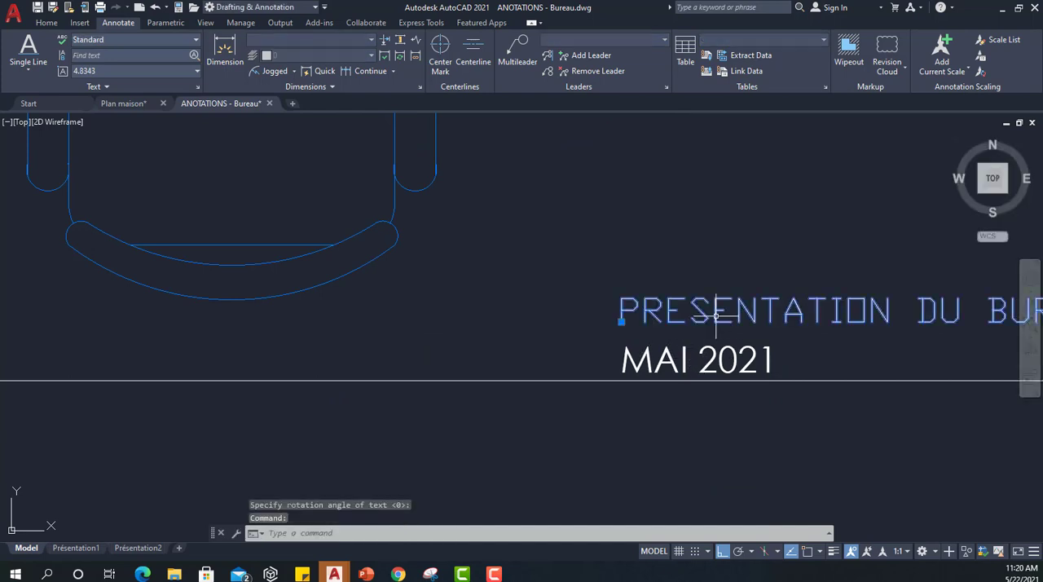
pyautogui.click(99, 41)
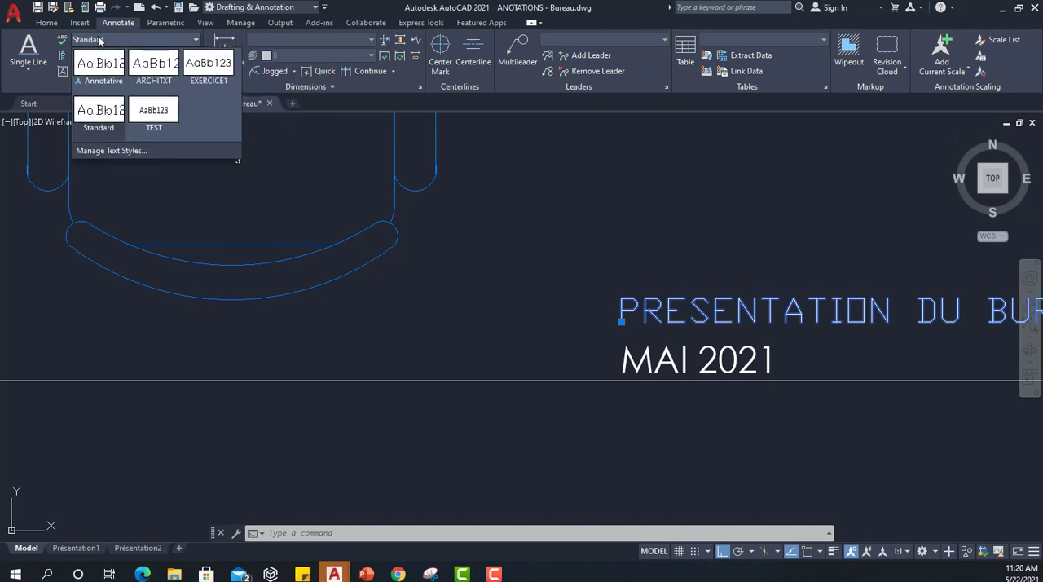
pyautogui.click(207, 70)
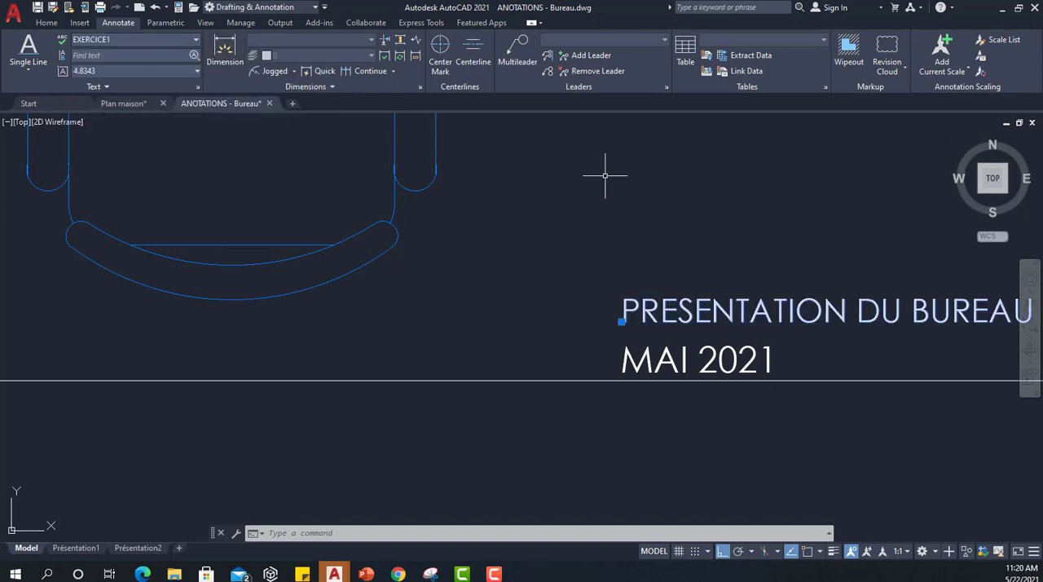
pyautogui.scroll(-2, 822, 259)
pyautogui.moveTo(825, 254); pyautogui.dragTo(718, 303, button='middle')
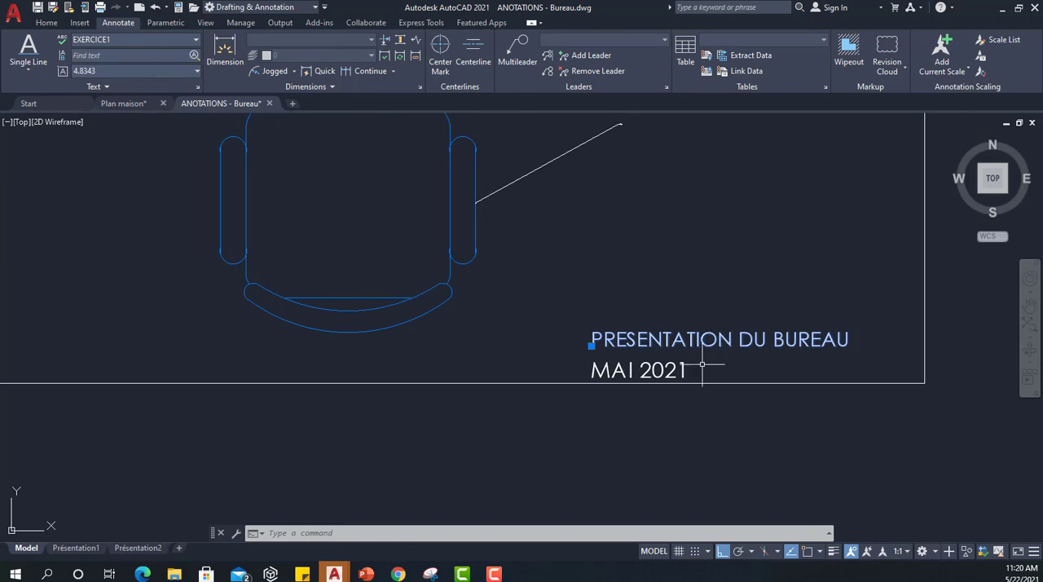
pyautogui.scroll(3, 710, 379)
pyautogui.press('Escape')
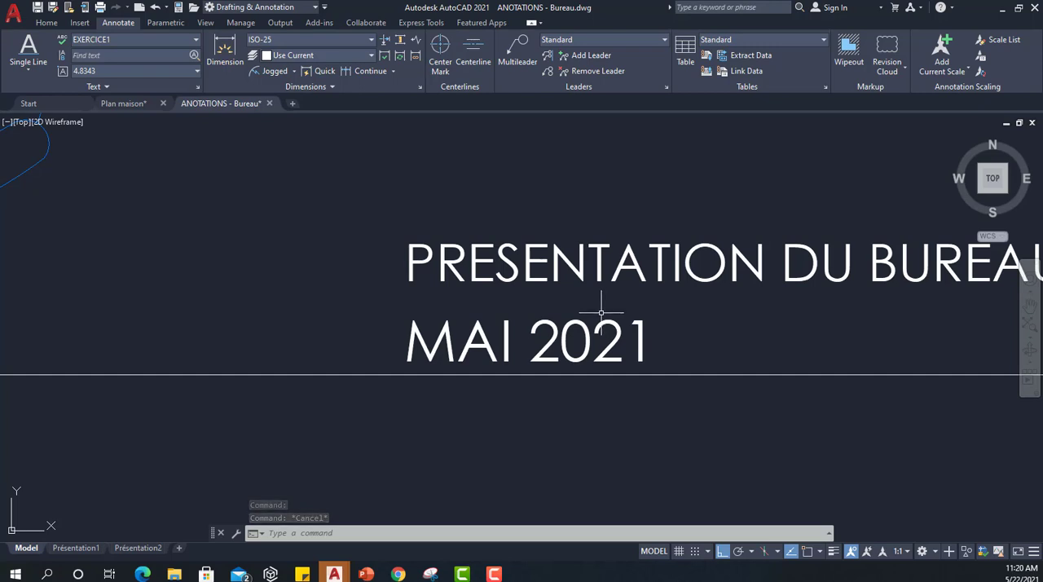
# Look at the dimension styles available in the drawing, leaving ISO-25 as the current one.
pyautogui.scroll(-3, 600, 312)
pyautogui.moveTo(610, 237); pyautogui.dragTo(643, 352, button='middle')
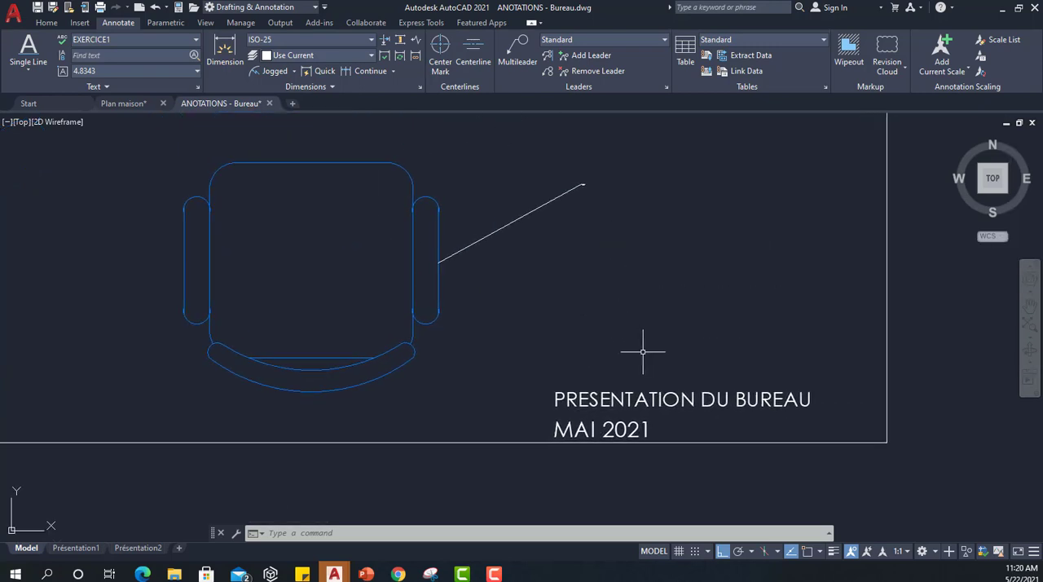
pyautogui.scroll(-3, 676, 256)
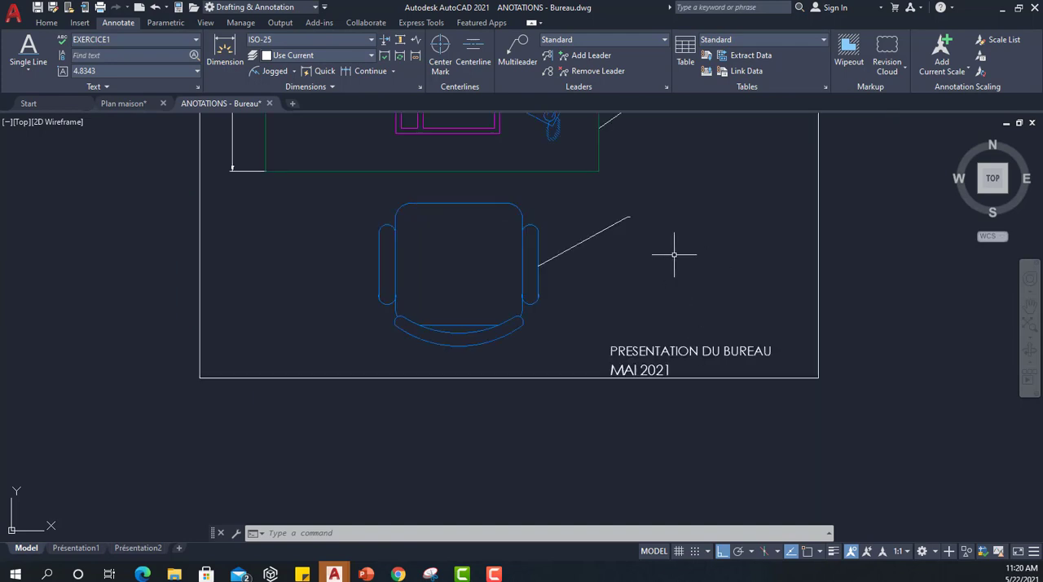
pyautogui.moveTo(643, 226)
pyautogui.mouseDown(button='middle')
pyautogui.moveTo(600, 342)
pyautogui.moveTo(597, 395)
pyautogui.mouseUp(button='middle')
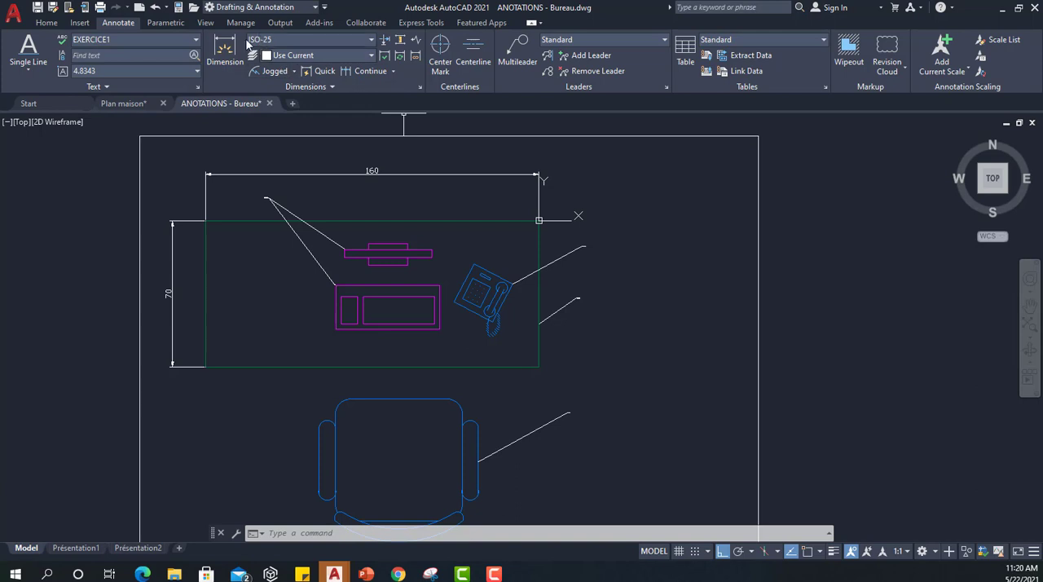
pyautogui.click(352, 40)
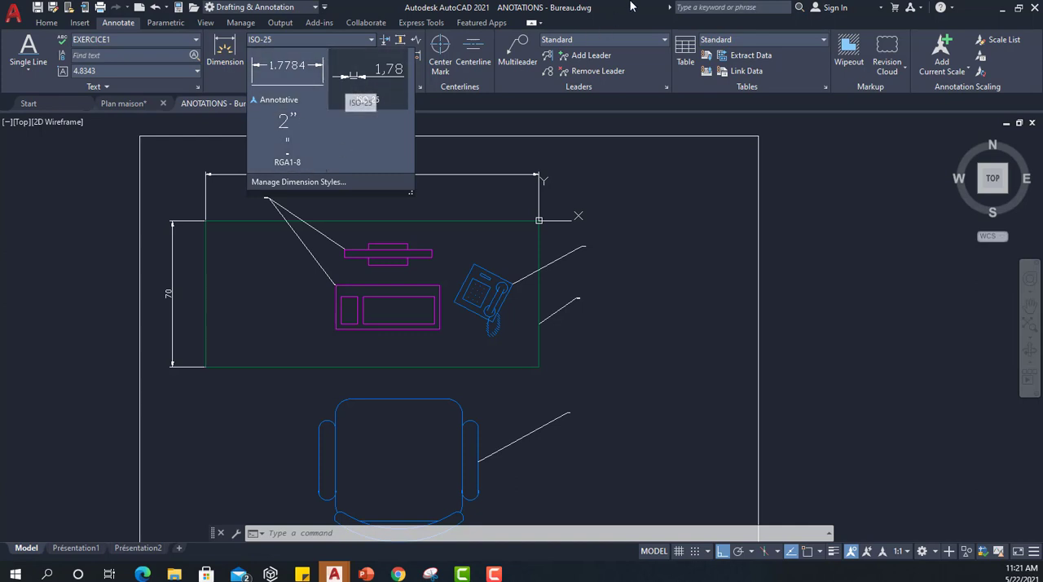
pyautogui.click(396, 85)
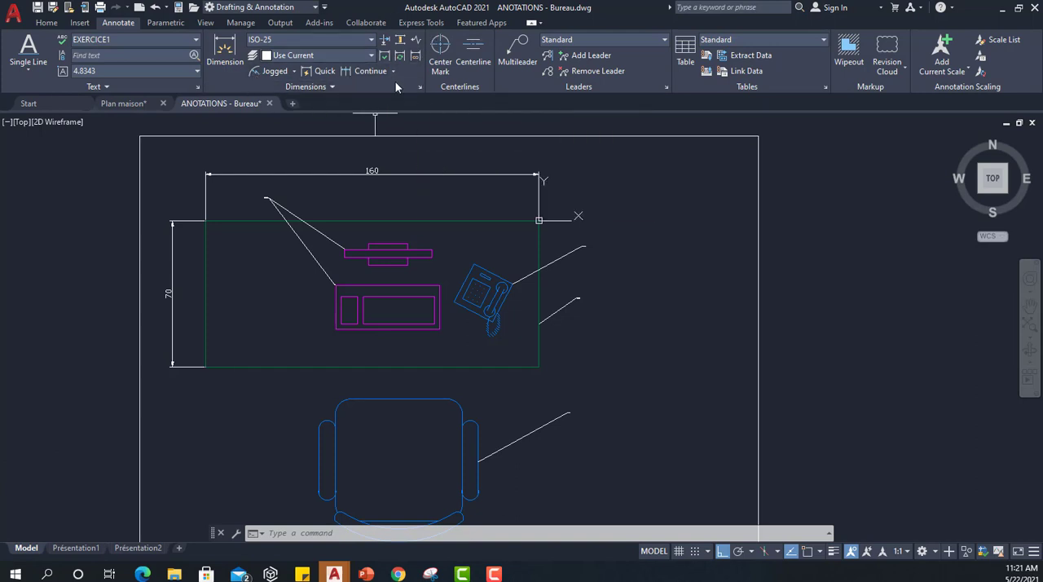
# Create a new dimension style named COTE 1, based on ISO-25 and used for all dimensions, and continue to its settings.
pyautogui.click(421, 87)
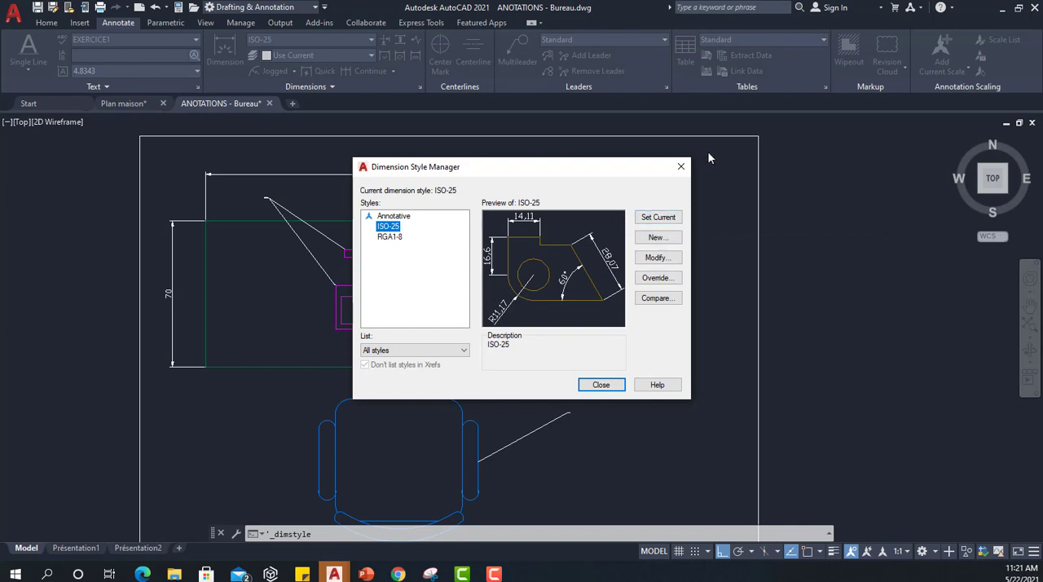
pyautogui.click(657, 238)
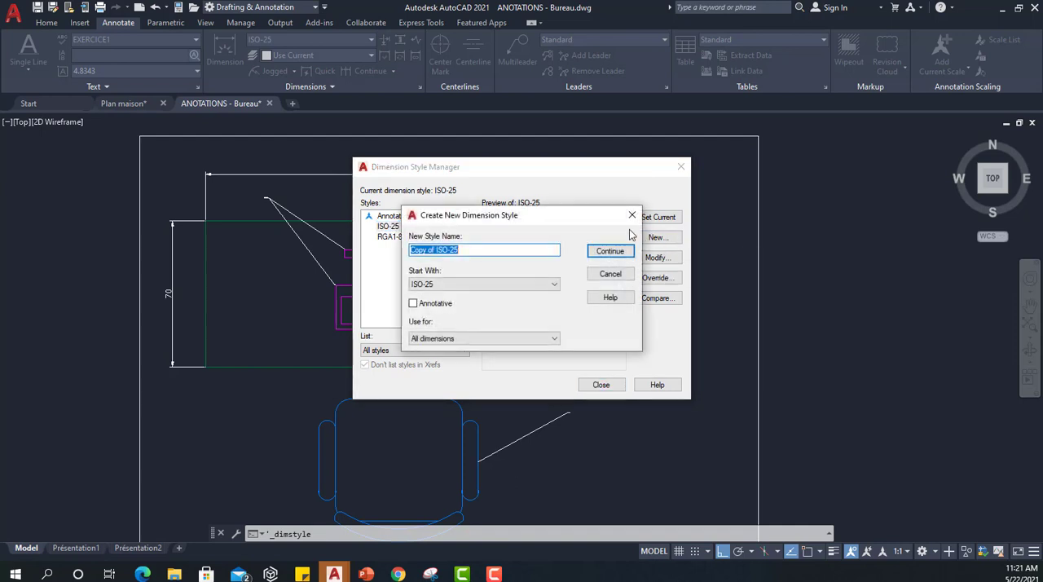
pyautogui.click(435, 285)
pyautogui.click(433, 288)
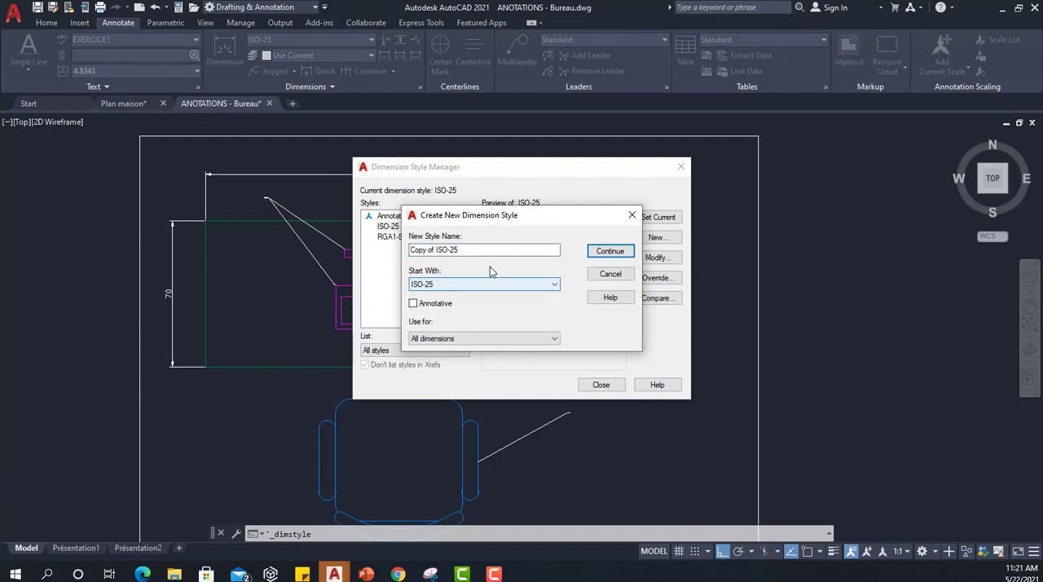
pyautogui.moveTo(494, 250); pyautogui.dragTo(359, 263)
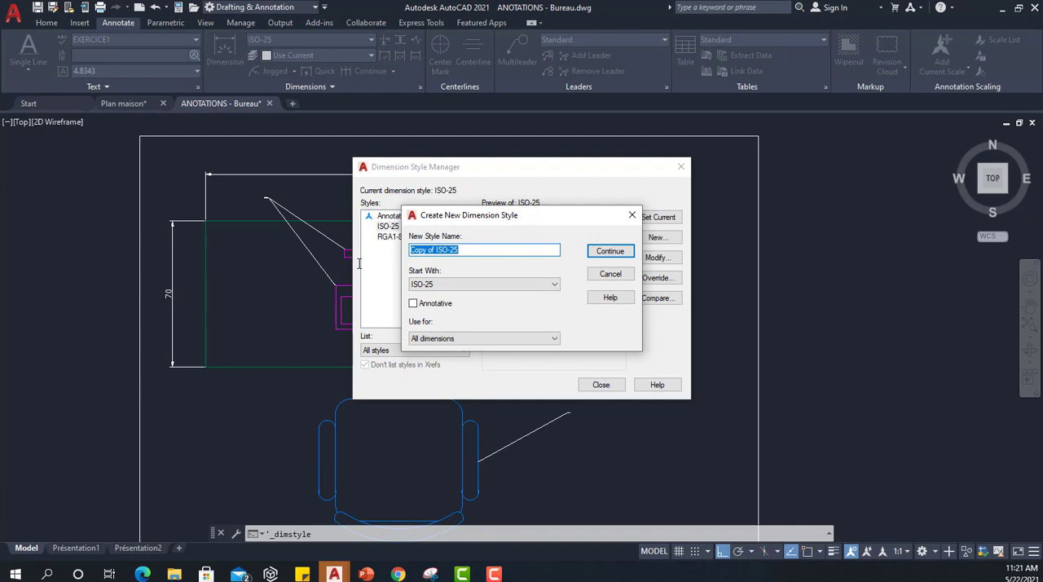
pyautogui.write('COTE 1')
pyautogui.click(610, 251)
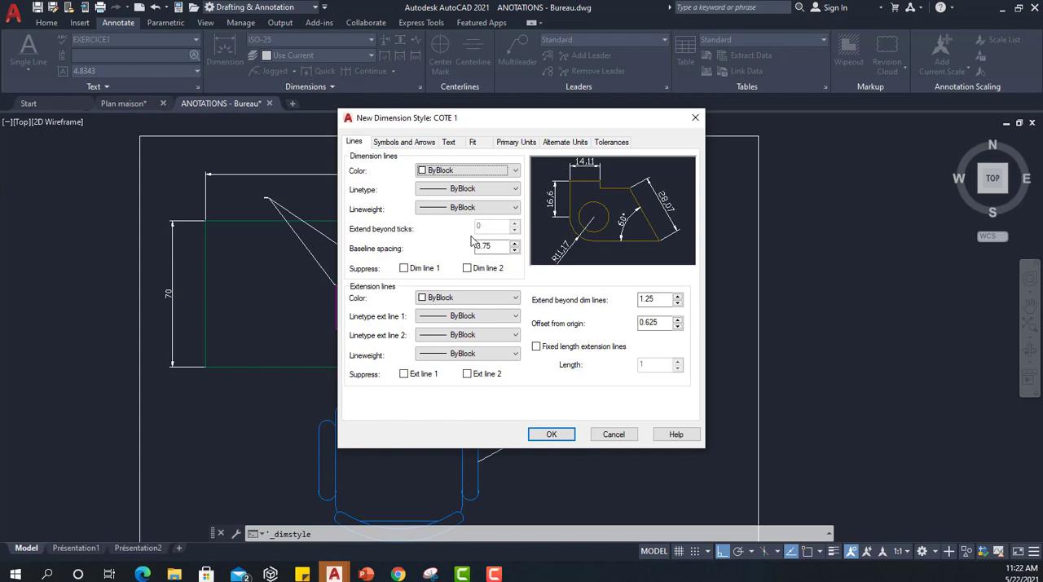
# Review COTE 1's settings for lines, symbols and arrows, text, fit, primary units, alternate units and tolerances.
pyautogui.click(354, 144)
pyautogui.click(399, 143)
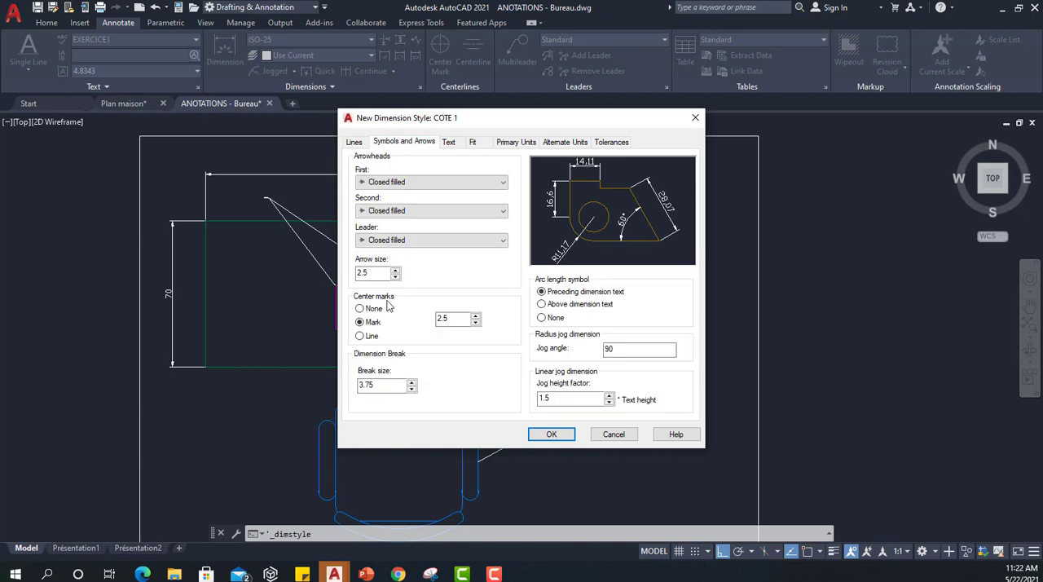
pyautogui.click(448, 142)
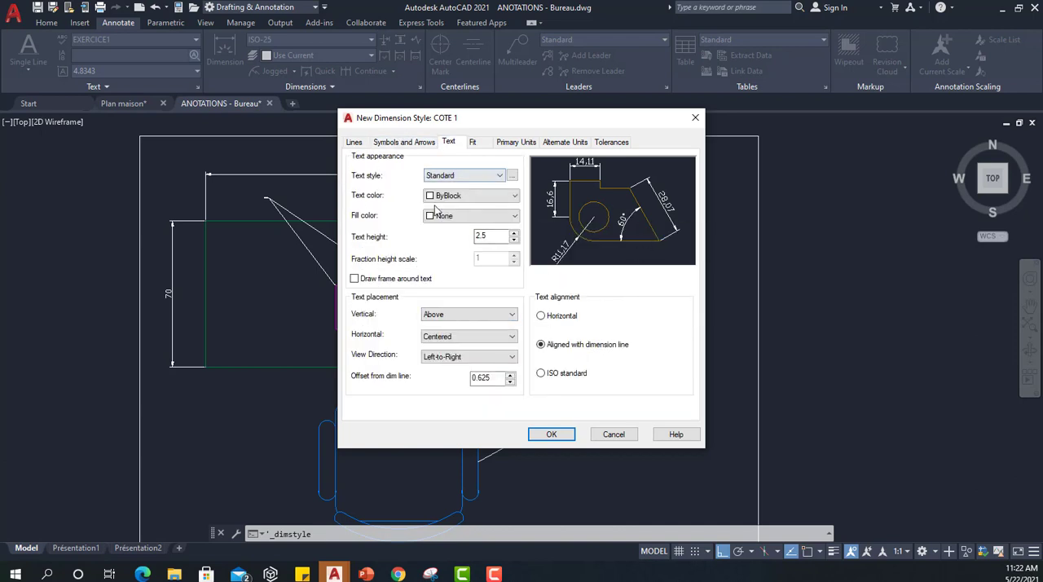
pyautogui.click(475, 143)
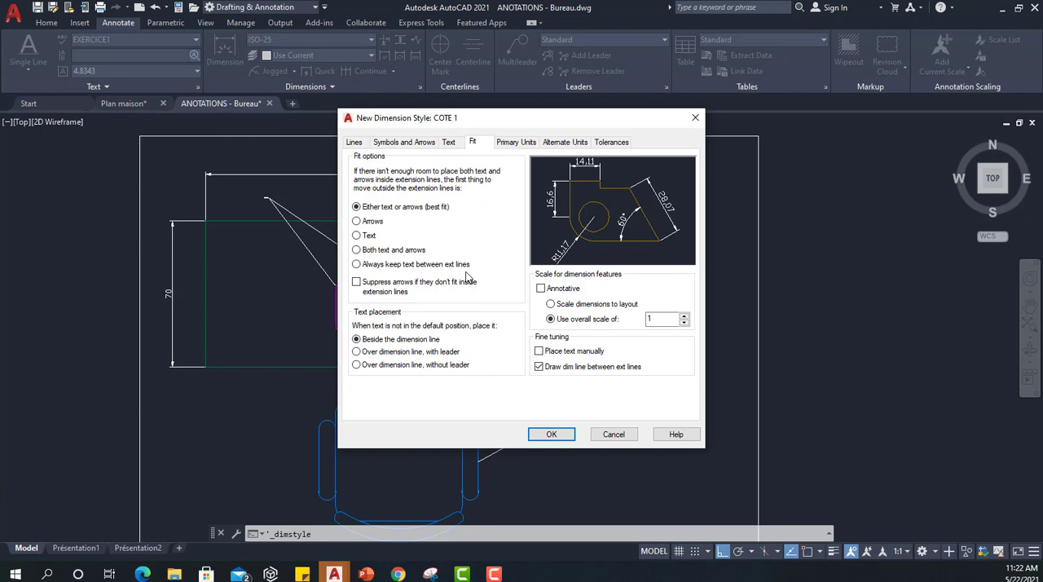
pyautogui.click(508, 143)
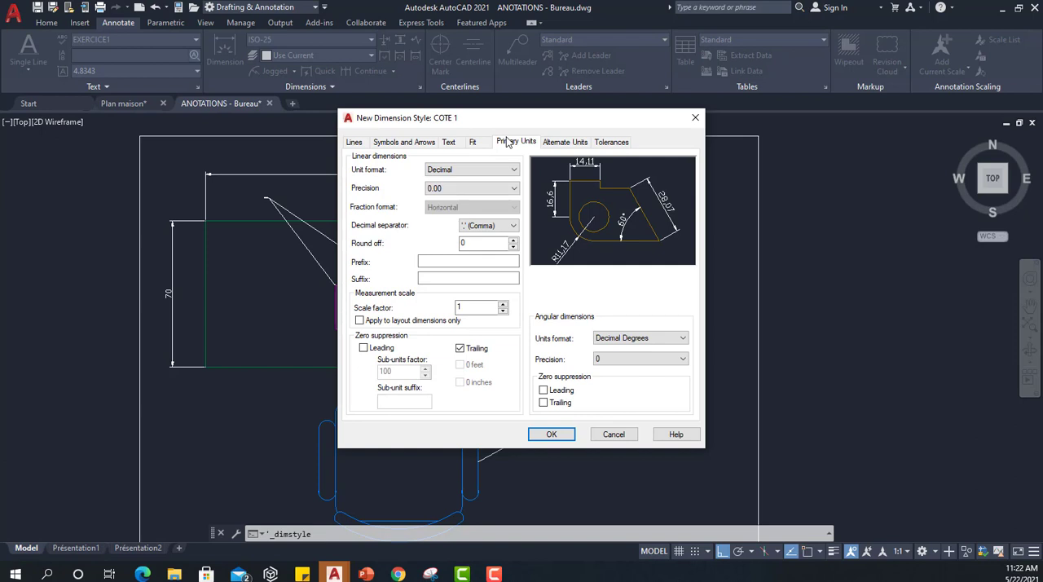
pyautogui.click(562, 144)
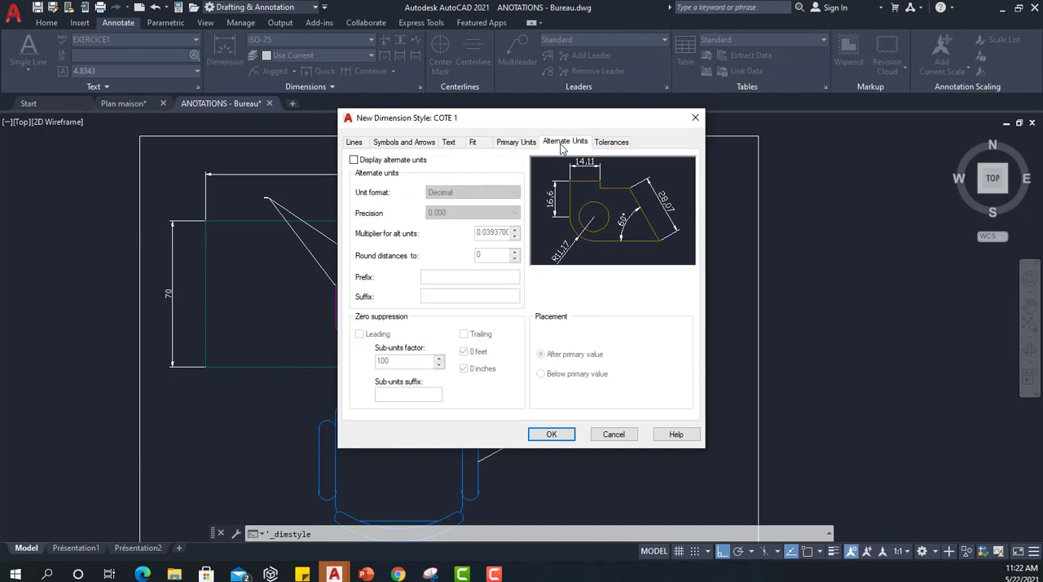
pyautogui.click(613, 143)
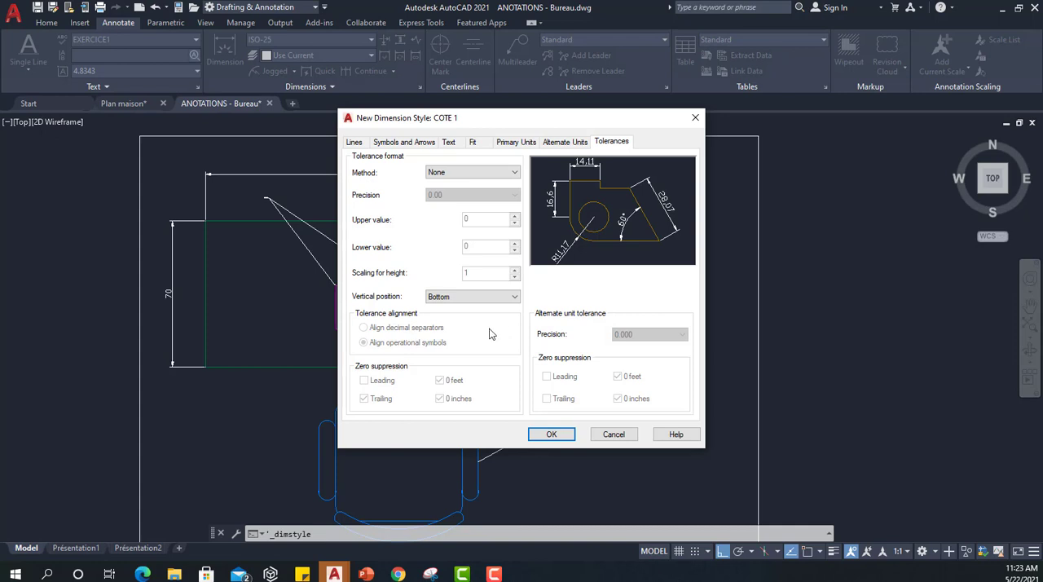
# Set COTE 1's dimension lines and extension lines to yellow, keeping the dimension lines' linetype and lineweight ByBlock.
pyautogui.click(350, 143)
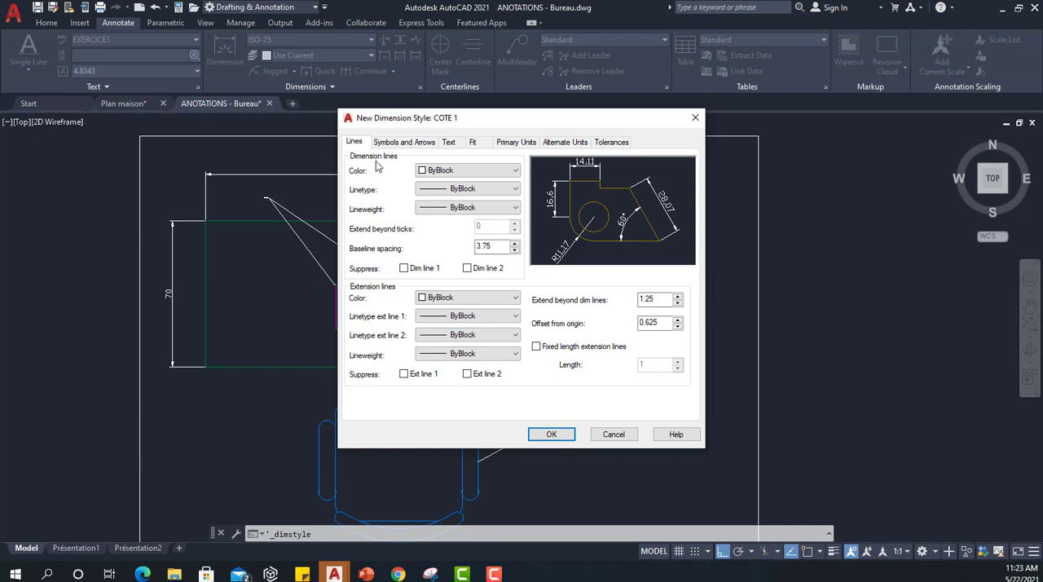
pyautogui.click(467, 171)
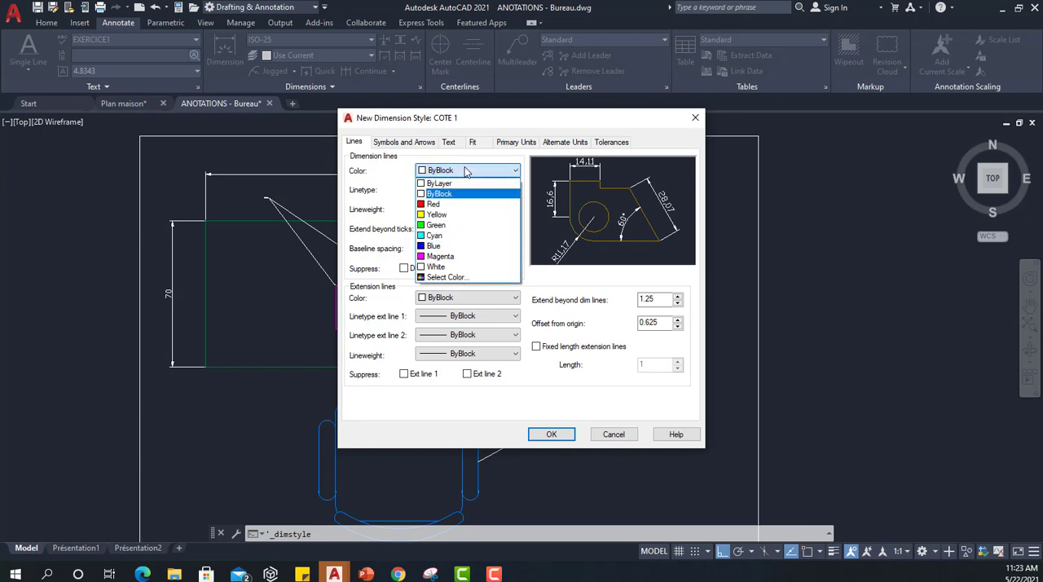
pyautogui.press('Escape')
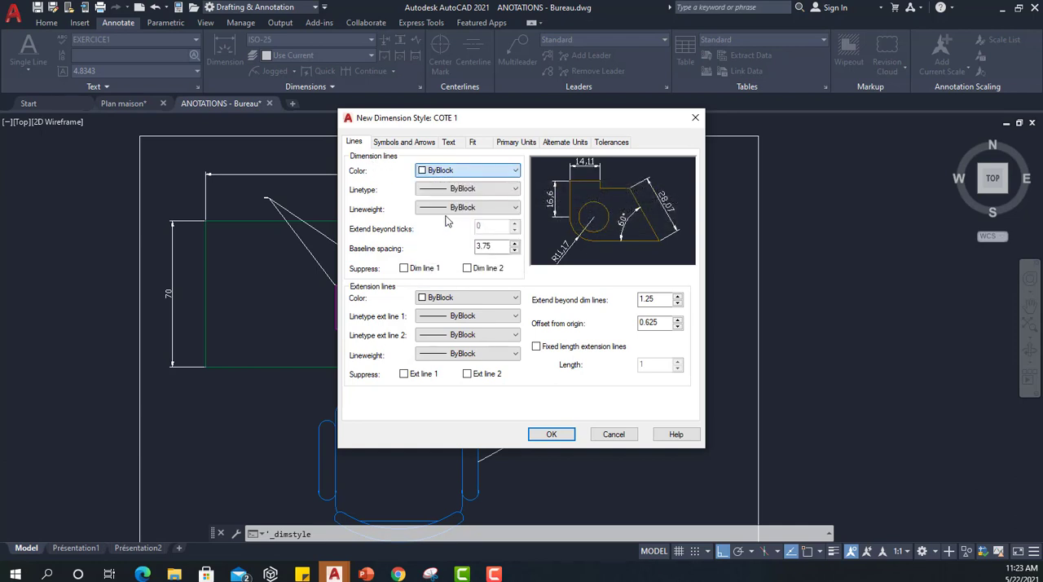
pyautogui.press('Down')
pyautogui.press('Down')
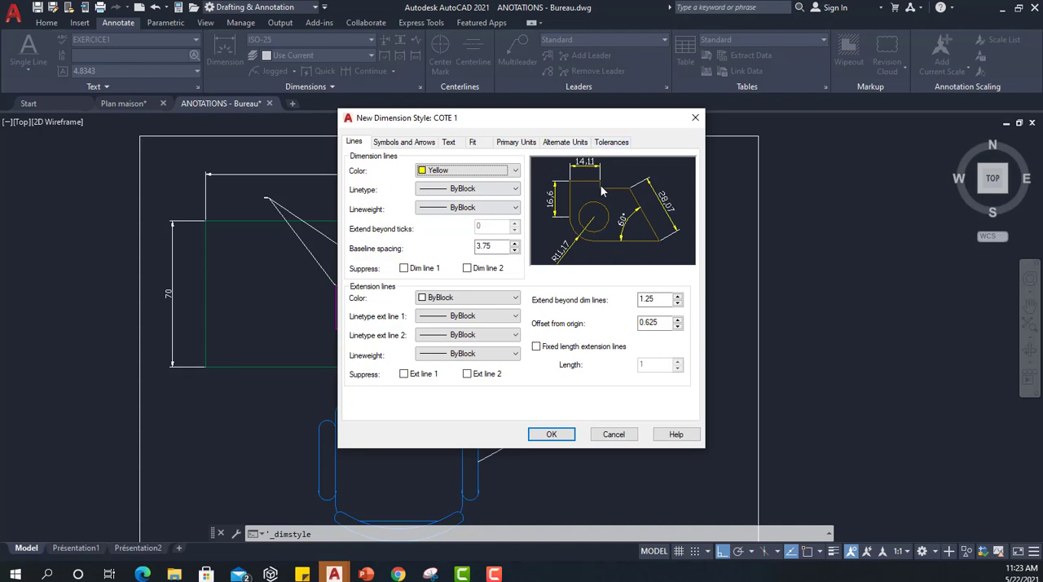
pyautogui.click(445, 189)
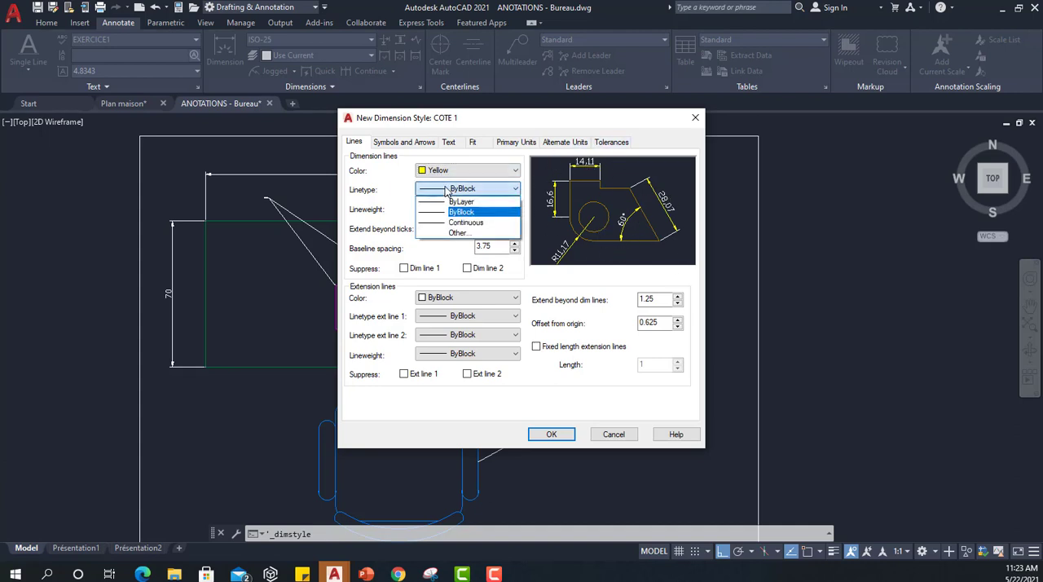
pyautogui.click(445, 211)
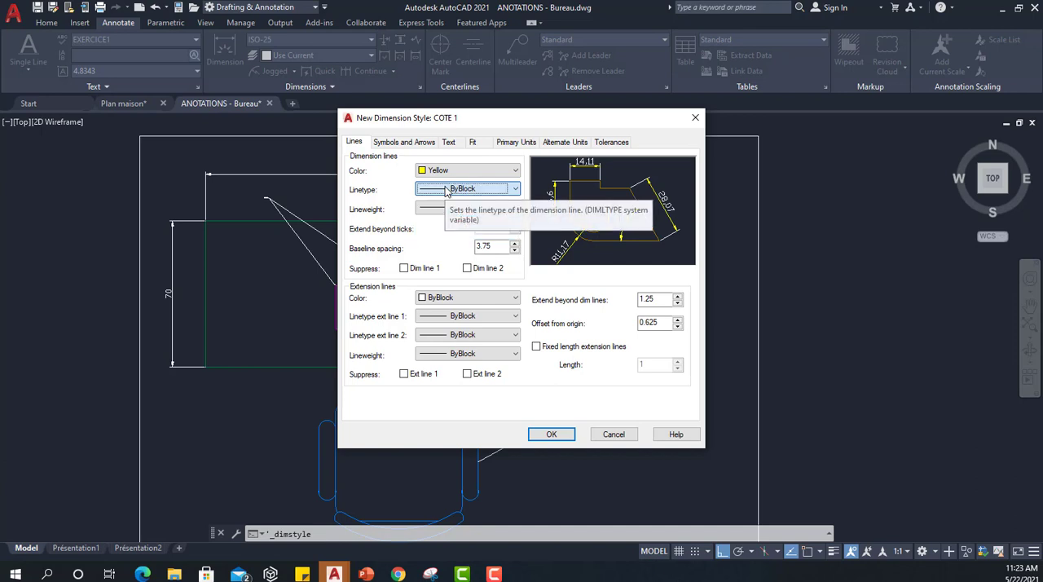
pyautogui.click(443, 208)
pyautogui.click(443, 208)
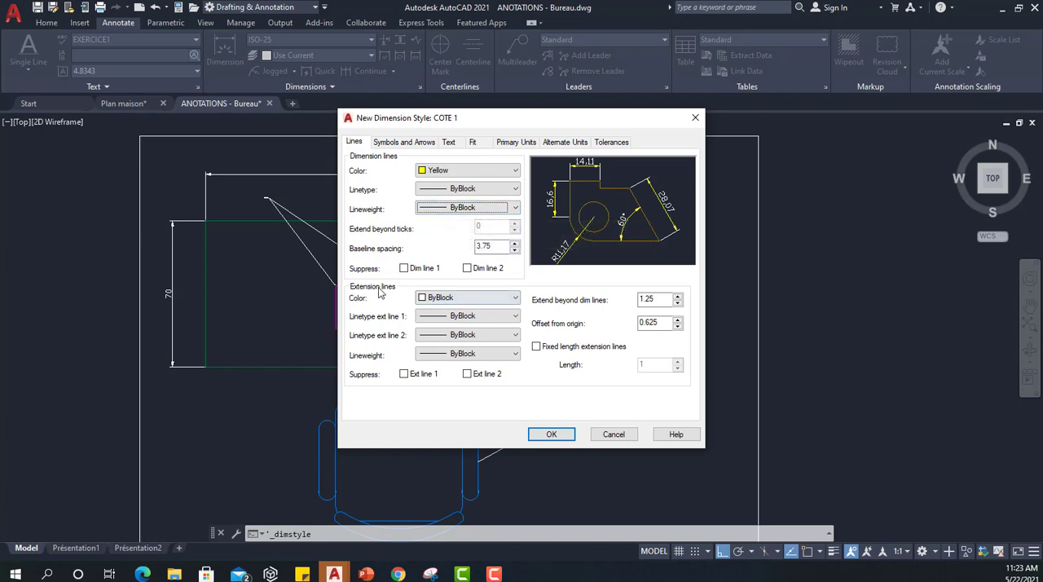
pyautogui.click(479, 297)
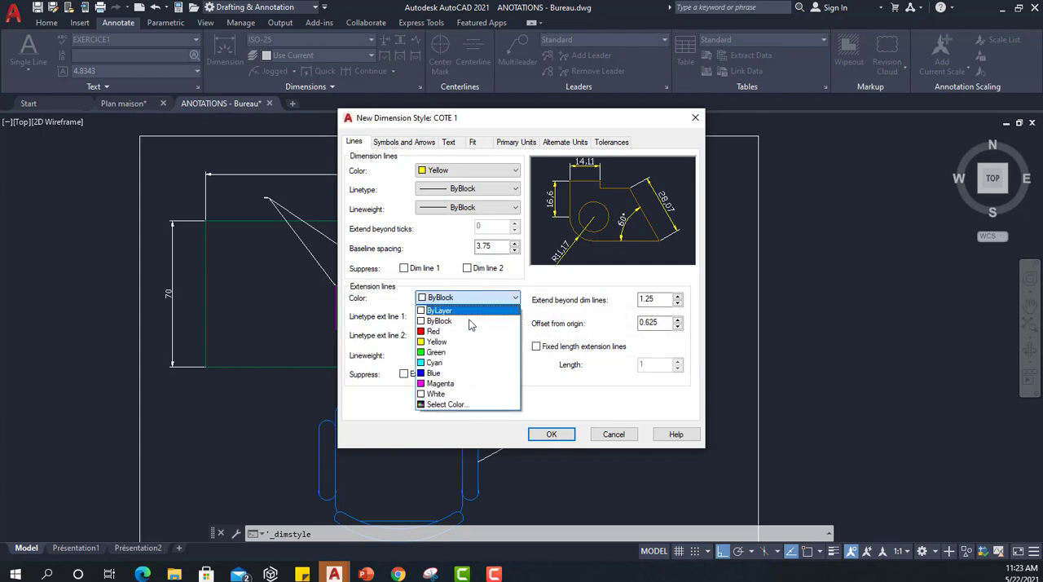
pyautogui.click(467, 342)
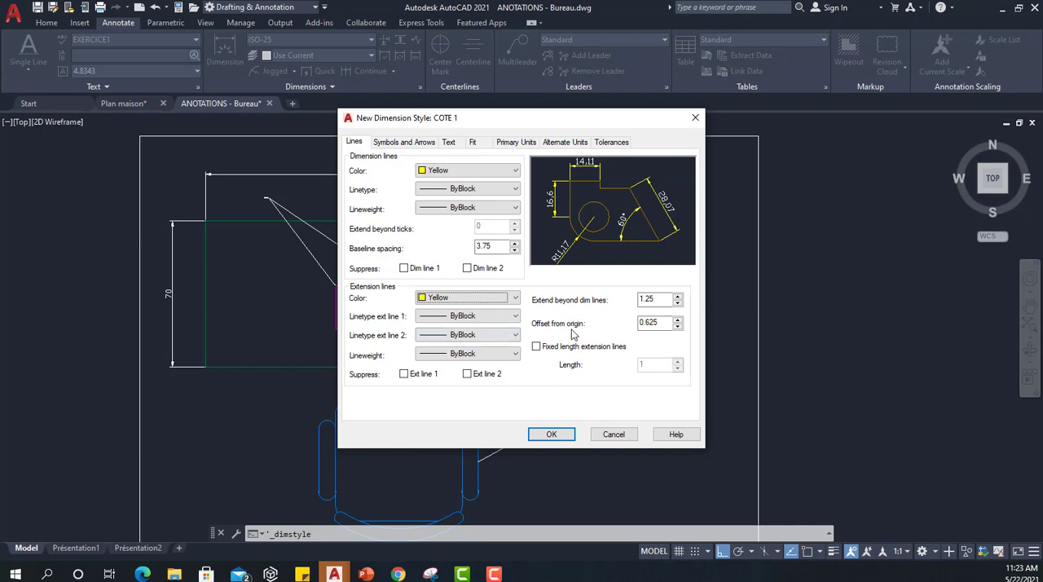
# Look through COTE 1's available arrowhead types, keeping Closed filled for the first and second arrowheads.
pyautogui.click(408, 142)
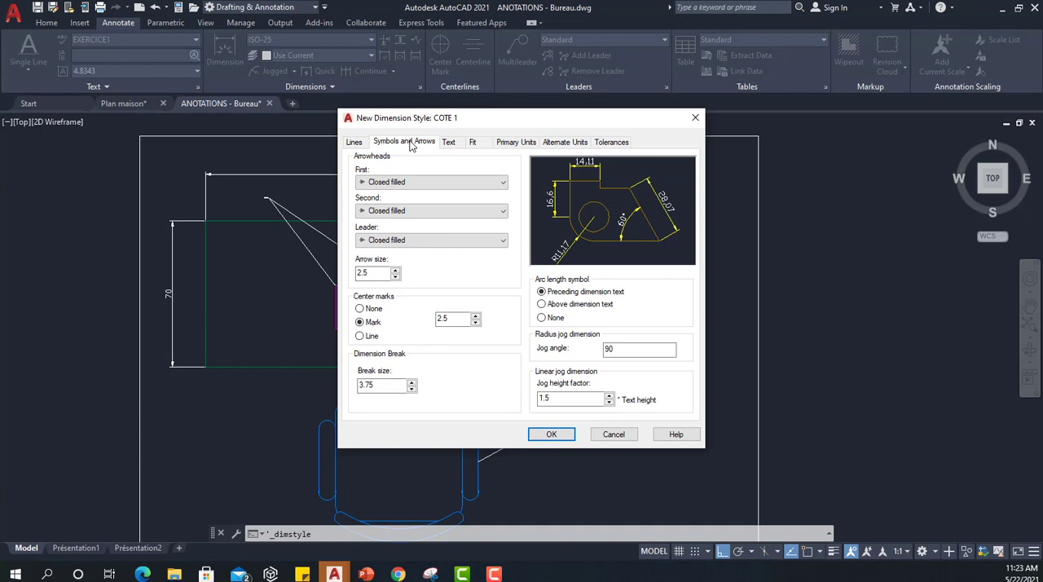
pyautogui.click(389, 186)
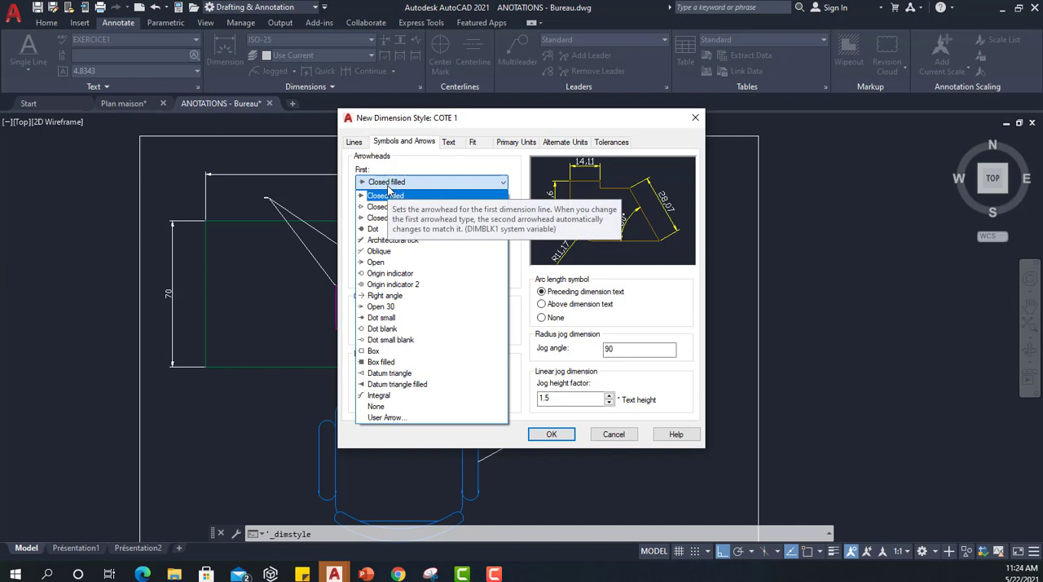
pyautogui.click(388, 195)
pyautogui.click(380, 210)
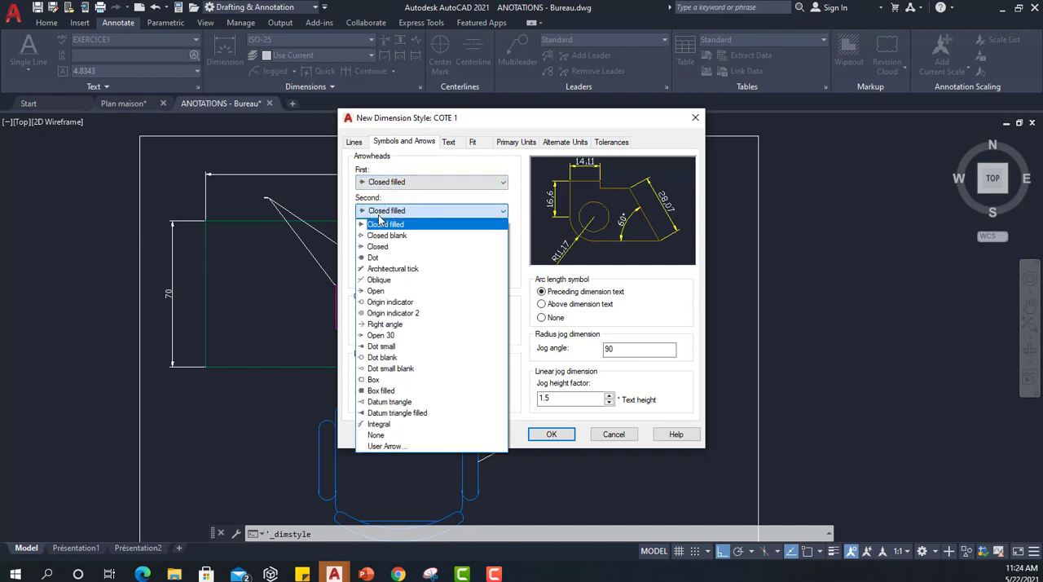
pyautogui.click(379, 218)
pyautogui.click(388, 182)
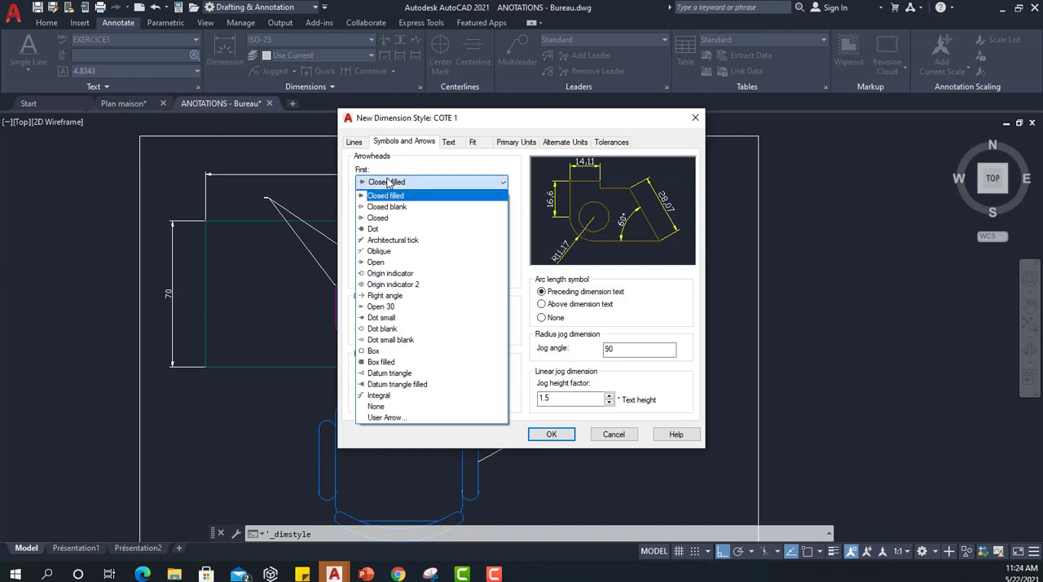
pyautogui.click(387, 195)
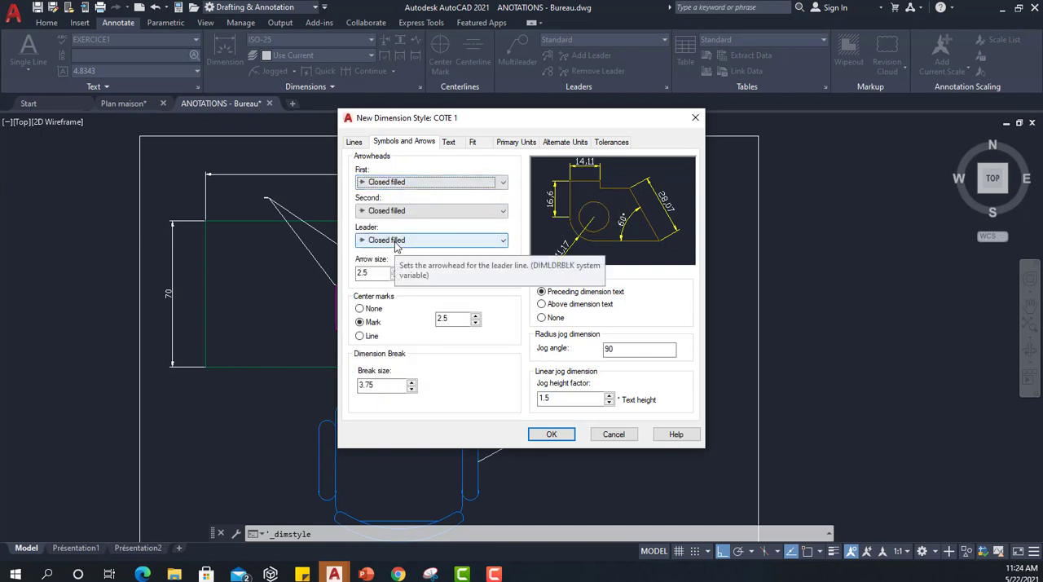
# Try an arrow size of 8 for COTE 1 and check it in the preview.
pyautogui.click(379, 274)
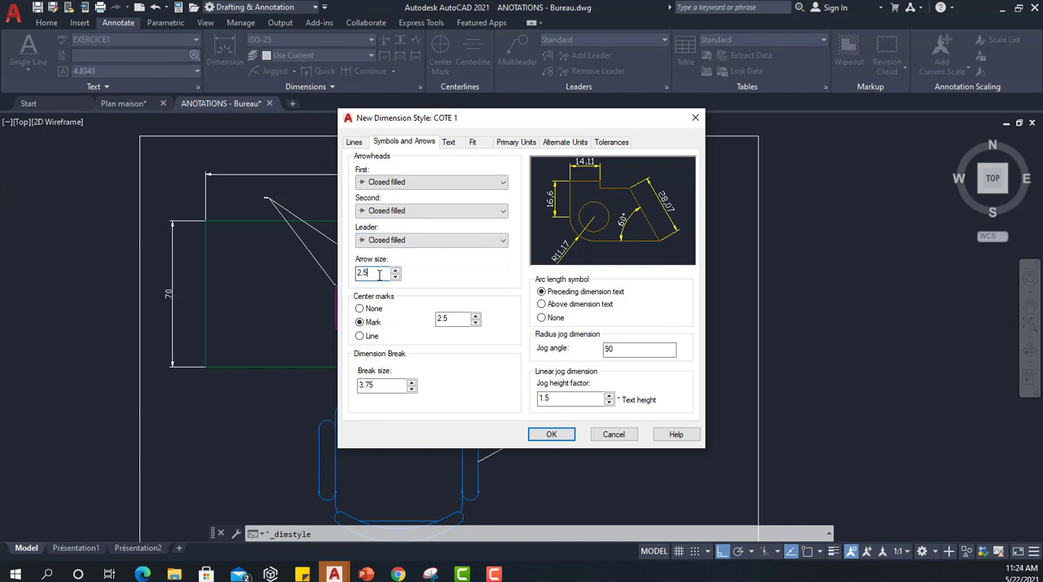
pyautogui.moveTo(377, 275); pyautogui.dragTo(352, 278)
pyautogui.write('8')
pyautogui.click(457, 320)
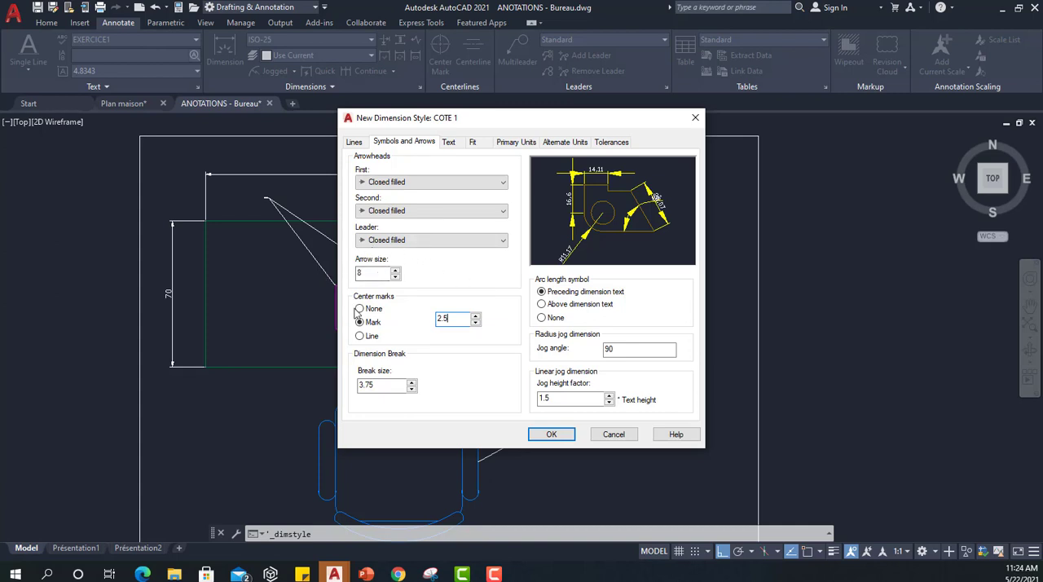
# Set COTE 1's arrow size to 5.
pyautogui.doubleClick(376, 272)
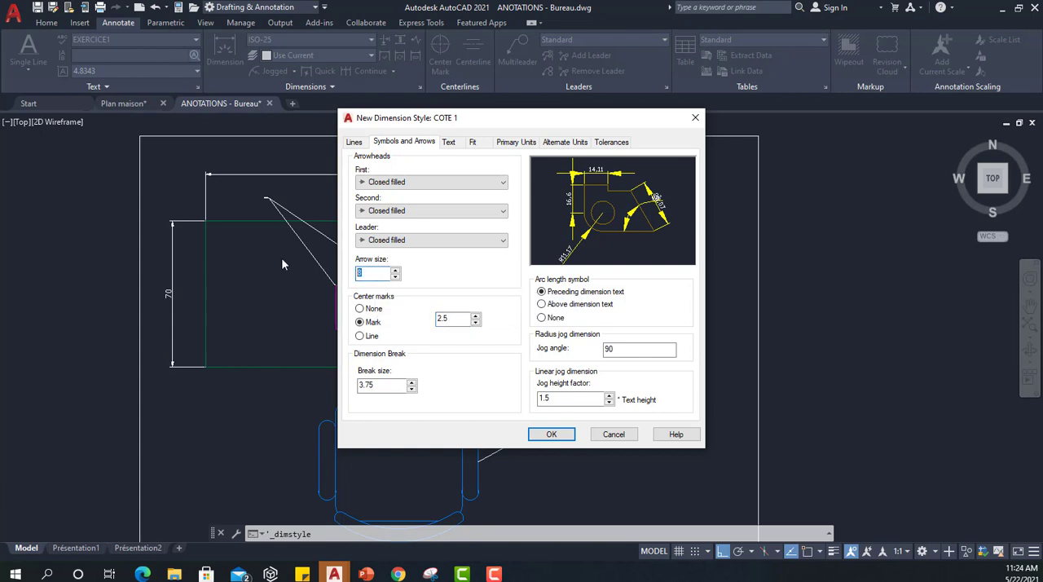
pyautogui.write('5')
pyautogui.click(459, 320)
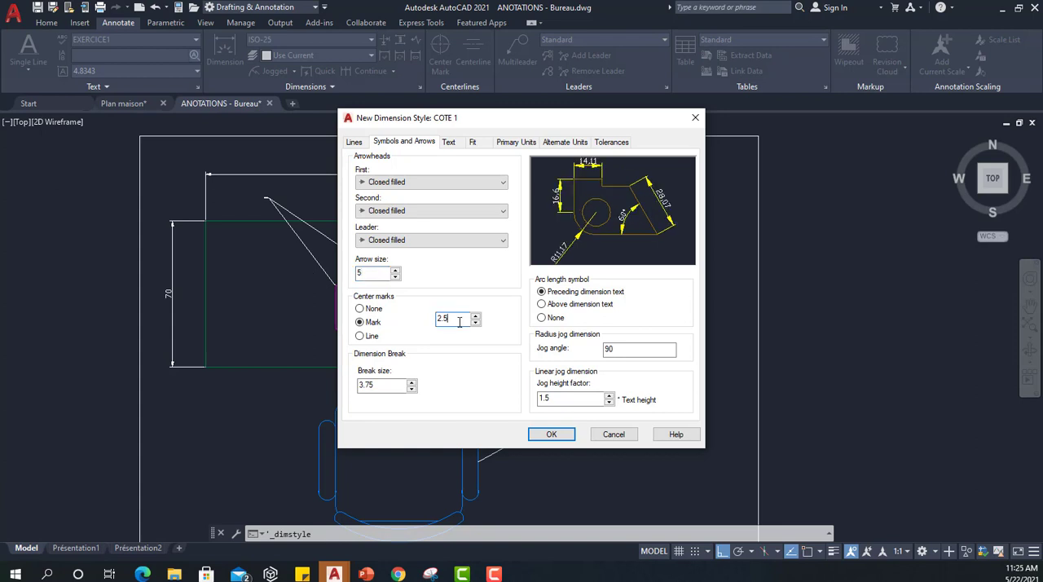
# Go to COTE 1's text settings, check the available text styles and open the Text Style manager from there.
pyautogui.click(457, 143)
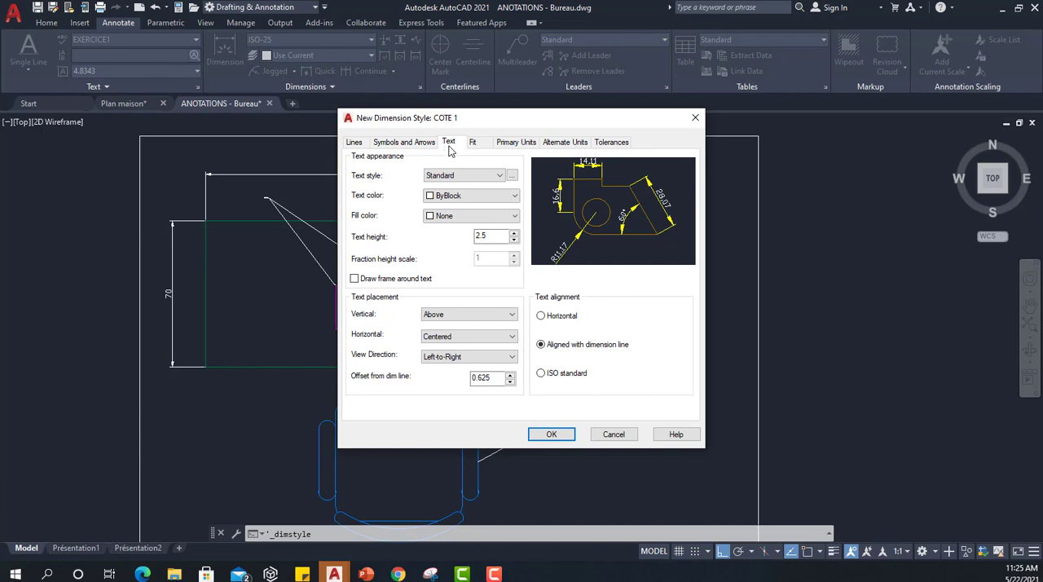
pyautogui.click(486, 177)
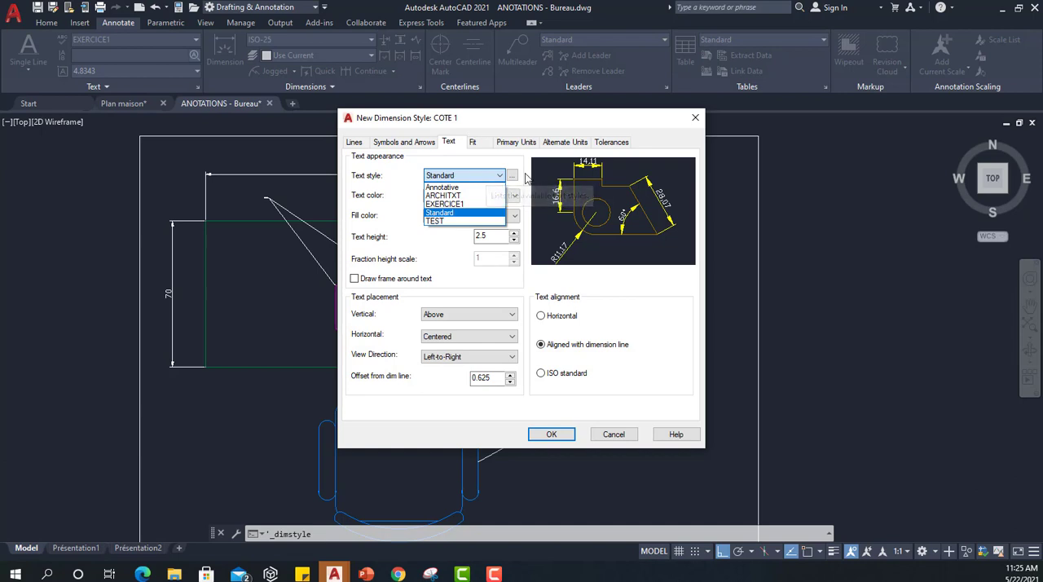
pyautogui.click(512, 177)
pyautogui.click(512, 178)
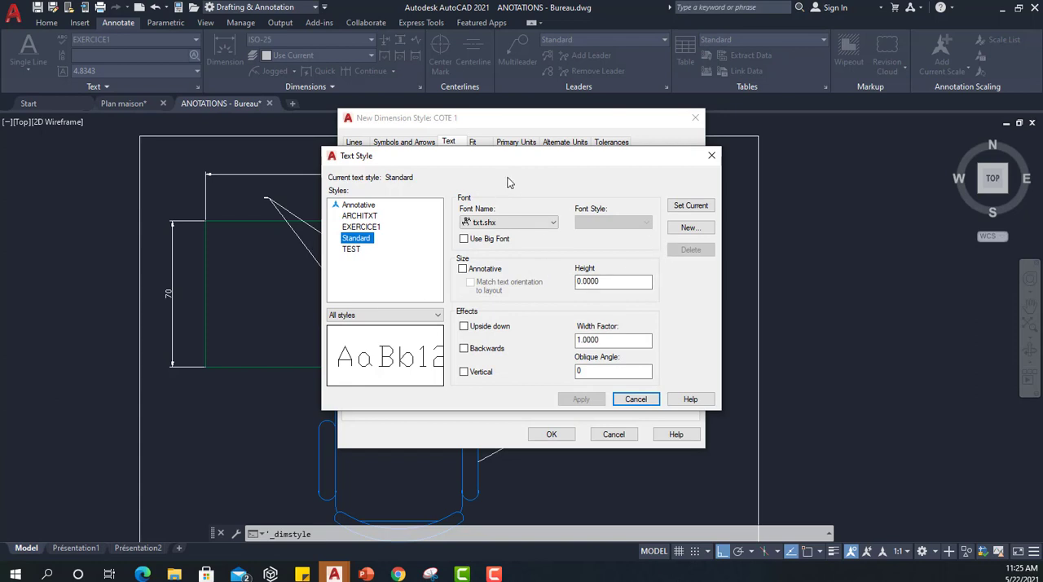
pyautogui.click(690, 399)
pyautogui.click(522, 395)
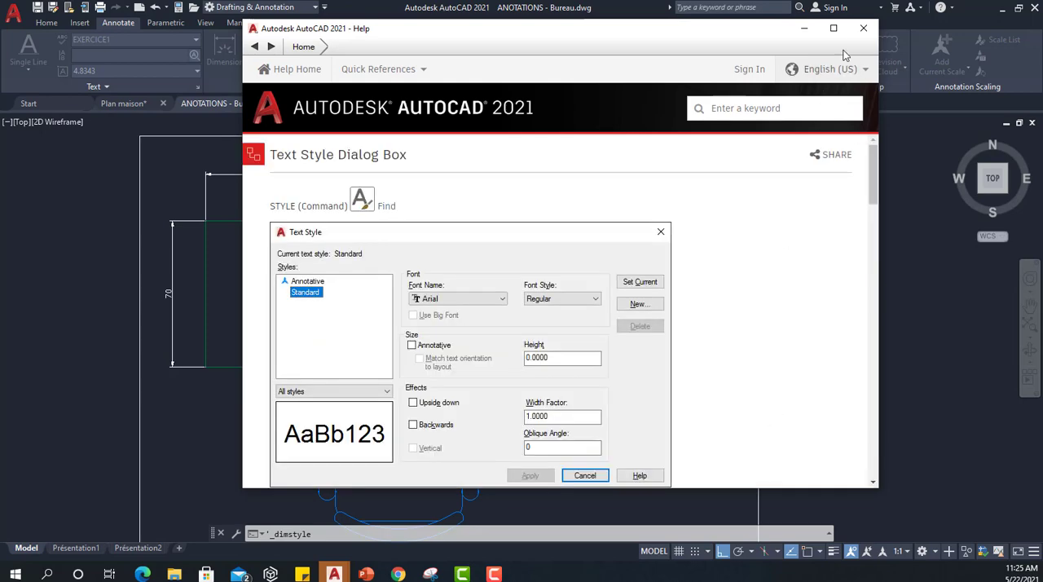
pyautogui.click(864, 29)
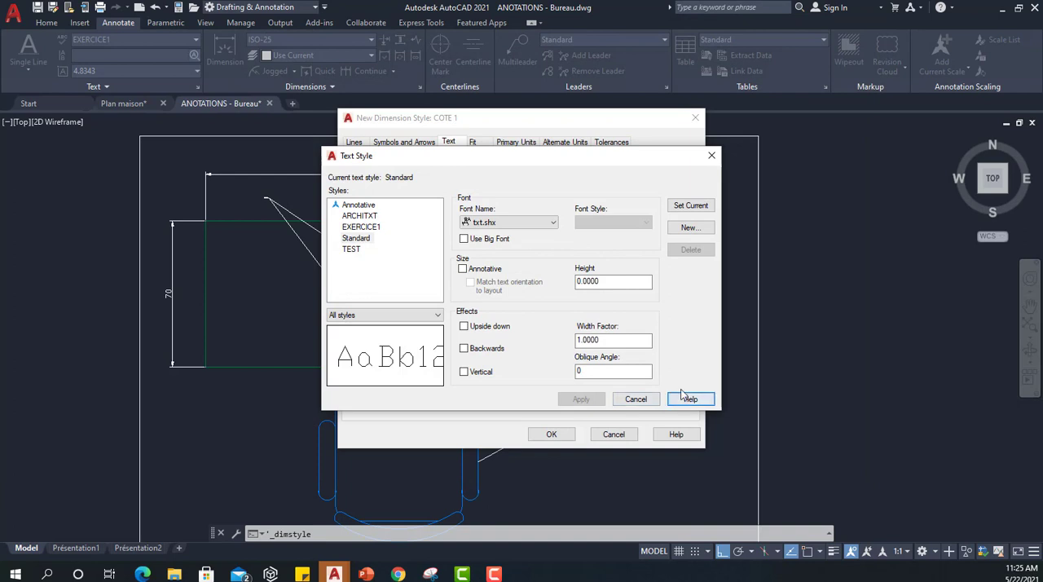
# Make EXERCICE1 the current text style.
pyautogui.click(361, 226)
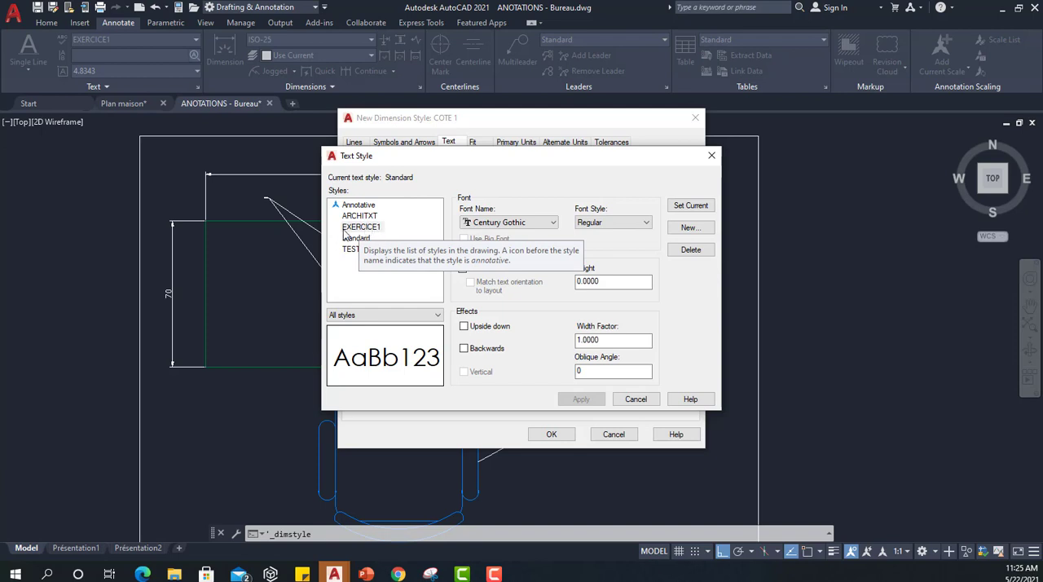
pyautogui.click(361, 228)
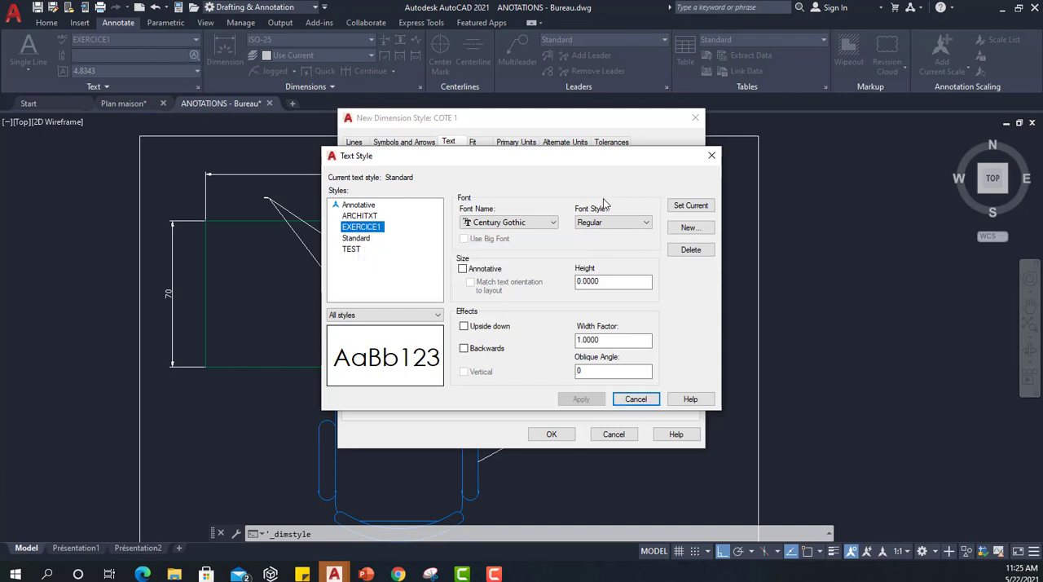
pyautogui.click(679, 205)
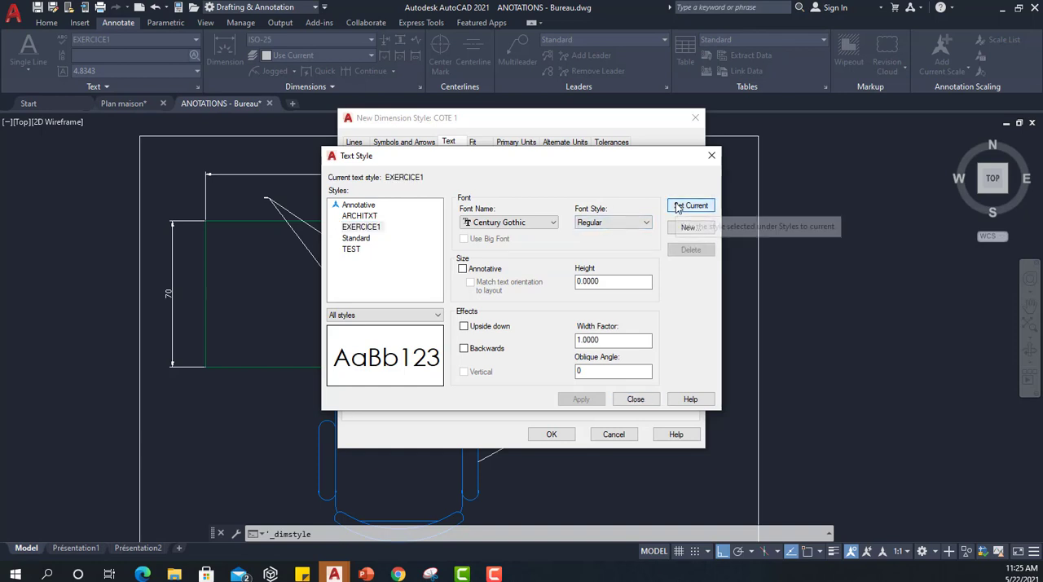
# Enter a text height of 5 for the EXERCICE1 text style.
pyautogui.click(370, 227)
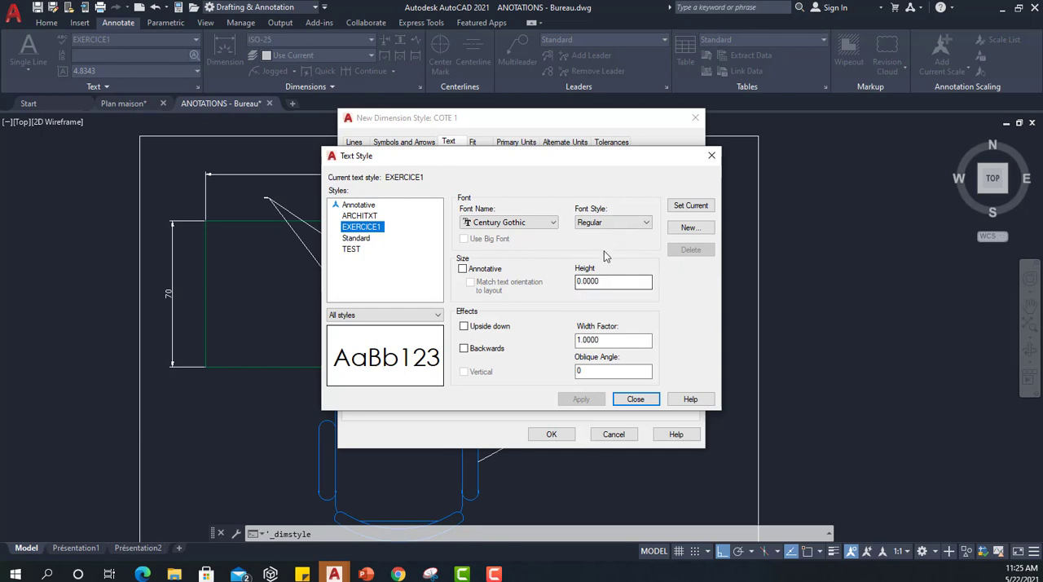
pyautogui.moveTo(625, 282); pyautogui.dragTo(537, 289)
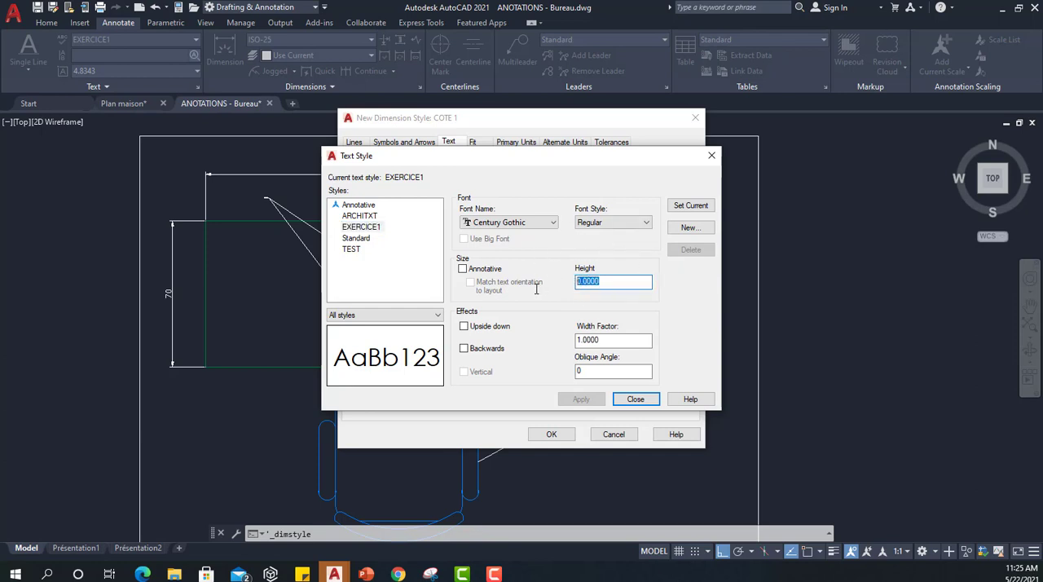
pyautogui.write('5')
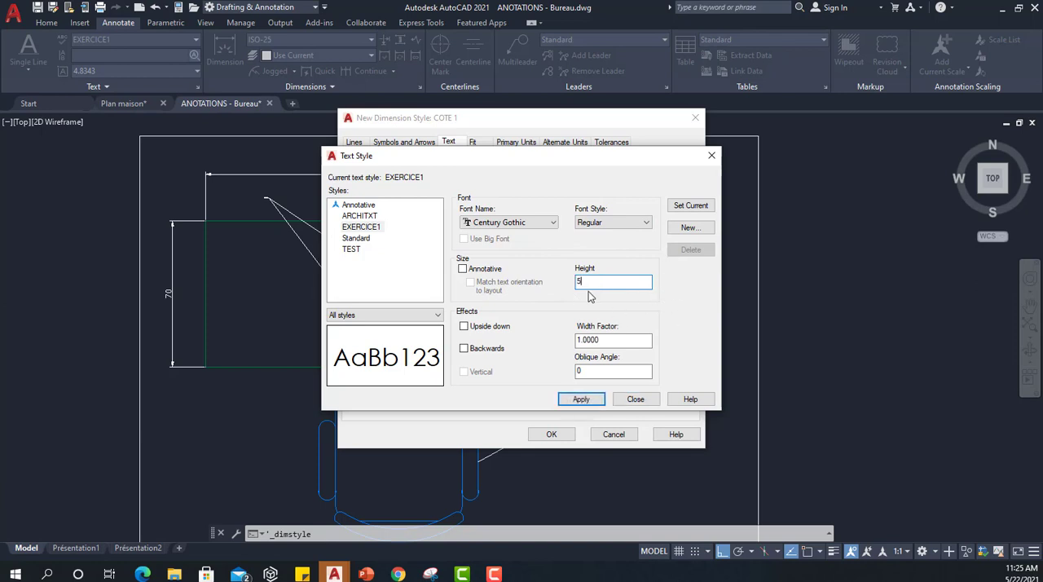
pyautogui.click(672, 230)
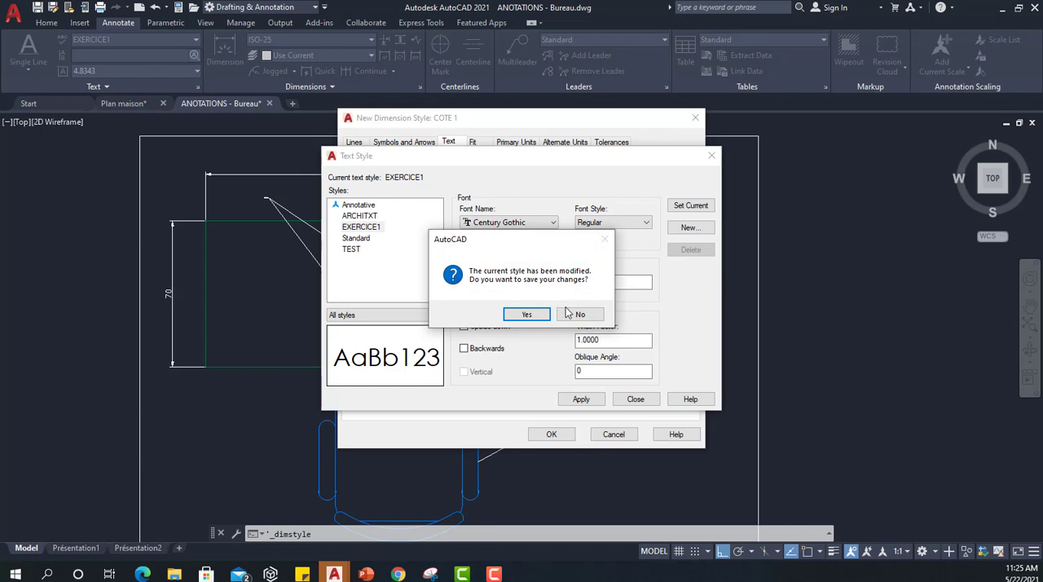
pyautogui.click(575, 314)
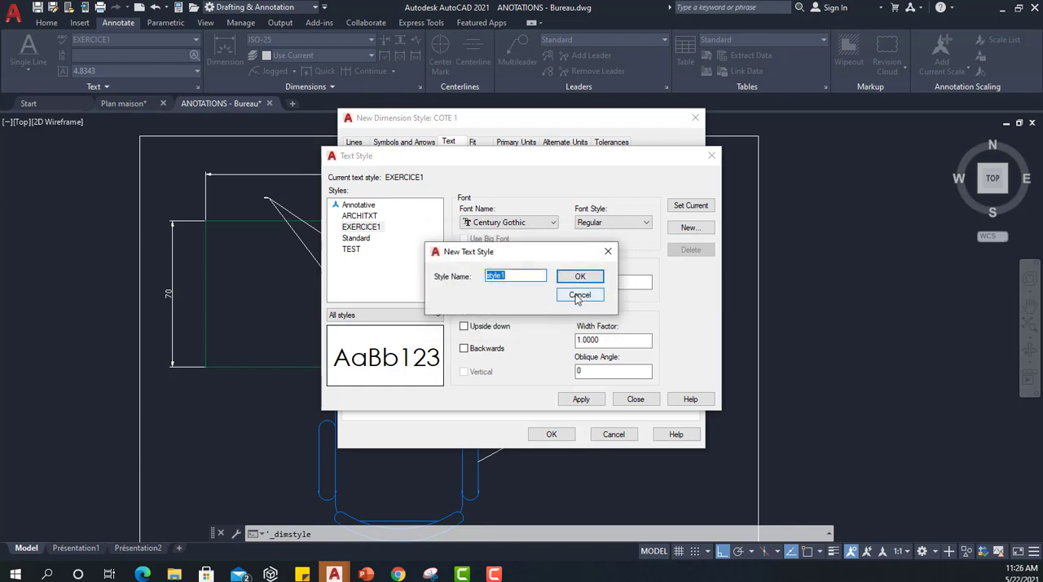
pyautogui.click(577, 297)
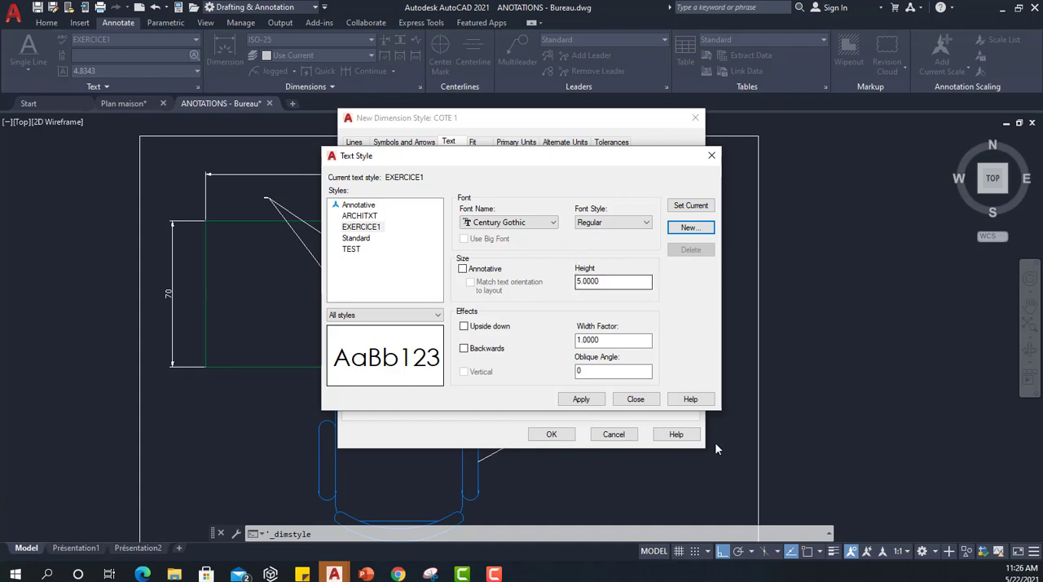
# Apply the EXERCICE1 text style changes, set the style current again and return to COTE 1's text settings.
pyautogui.click(581, 399)
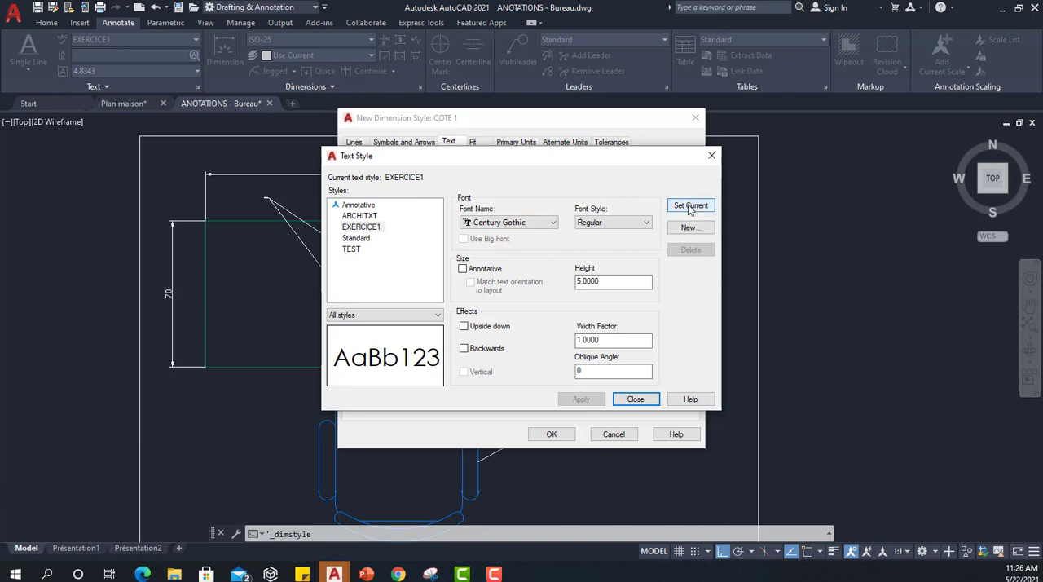
pyautogui.click(370, 226)
pyautogui.click(707, 206)
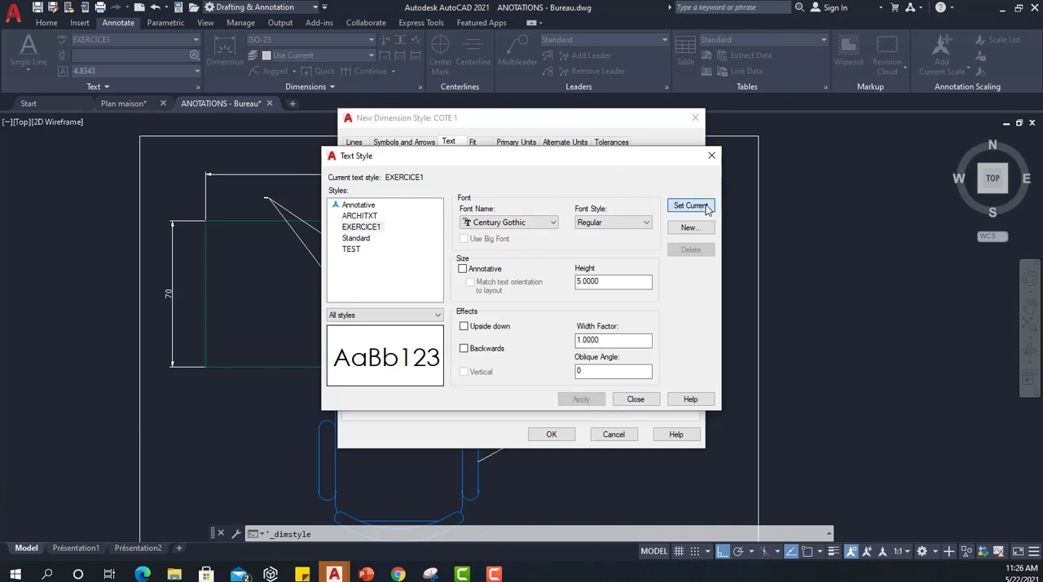
pyautogui.click(635, 398)
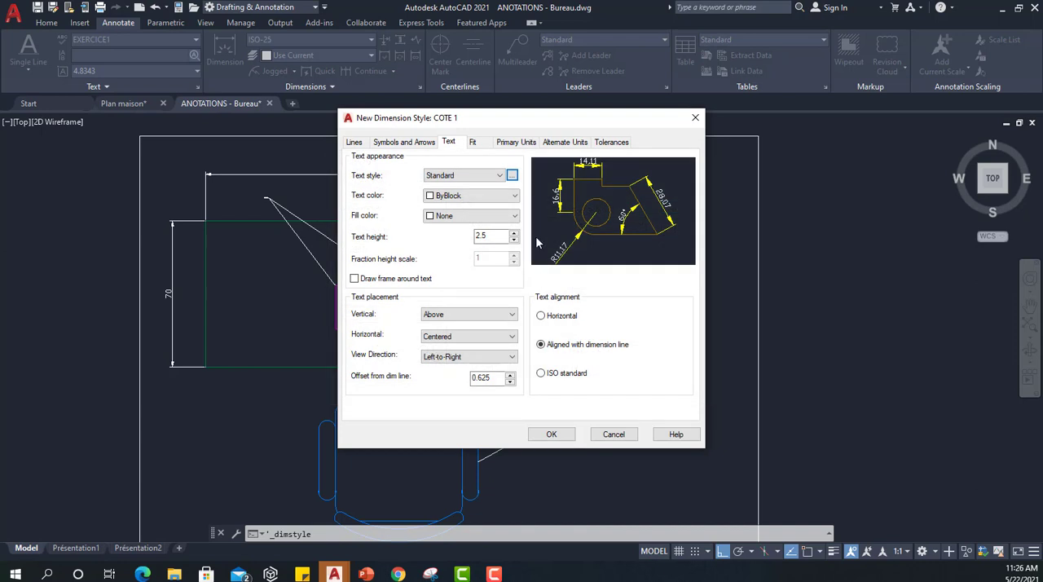
# Assign the EXERCICE1 text style to COTE 1's dimension text and set the text color to Red.
pyautogui.click(430, 175)
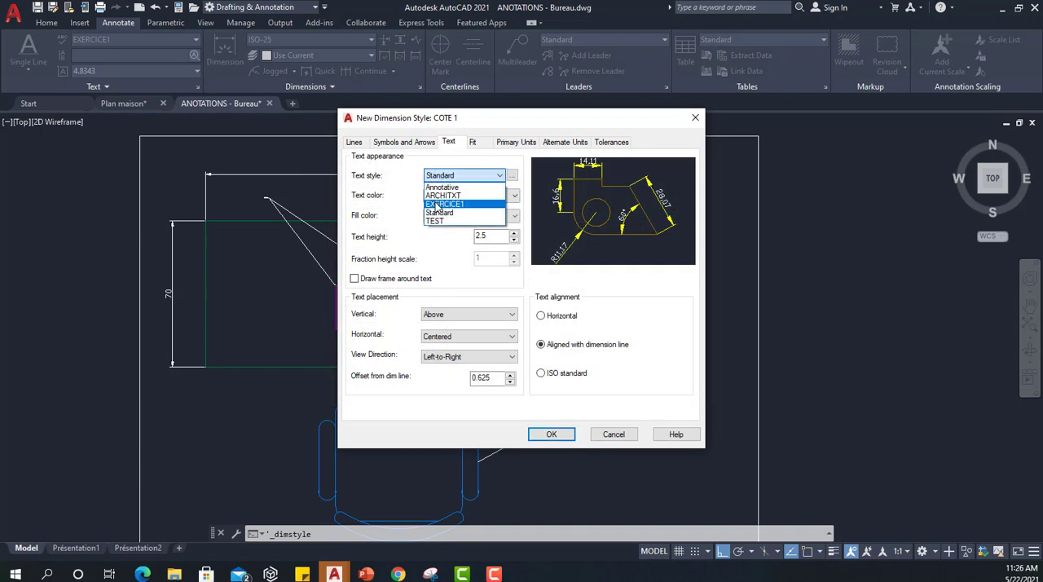
pyautogui.click(436, 205)
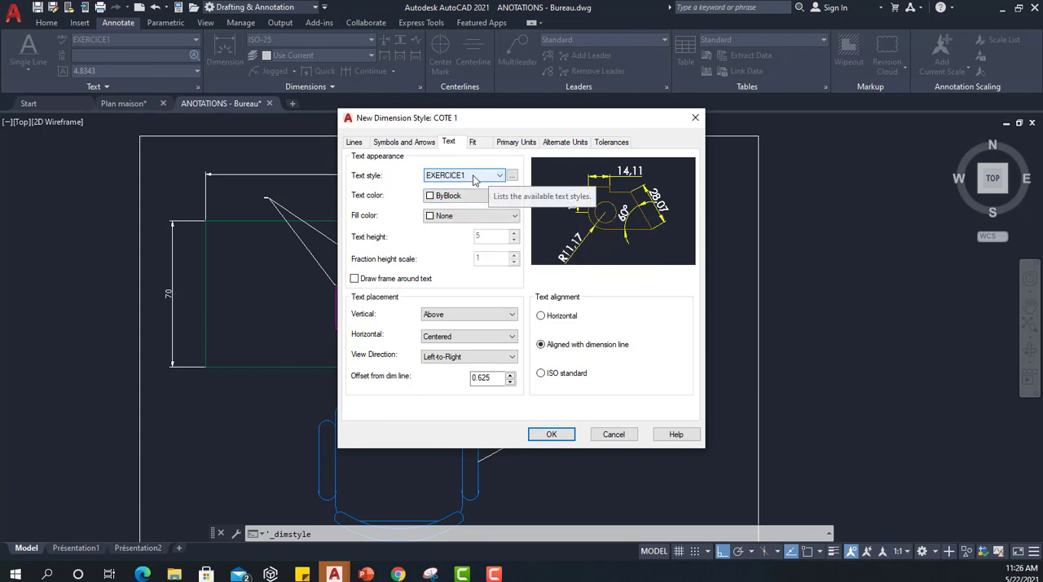
pyautogui.click(477, 198)
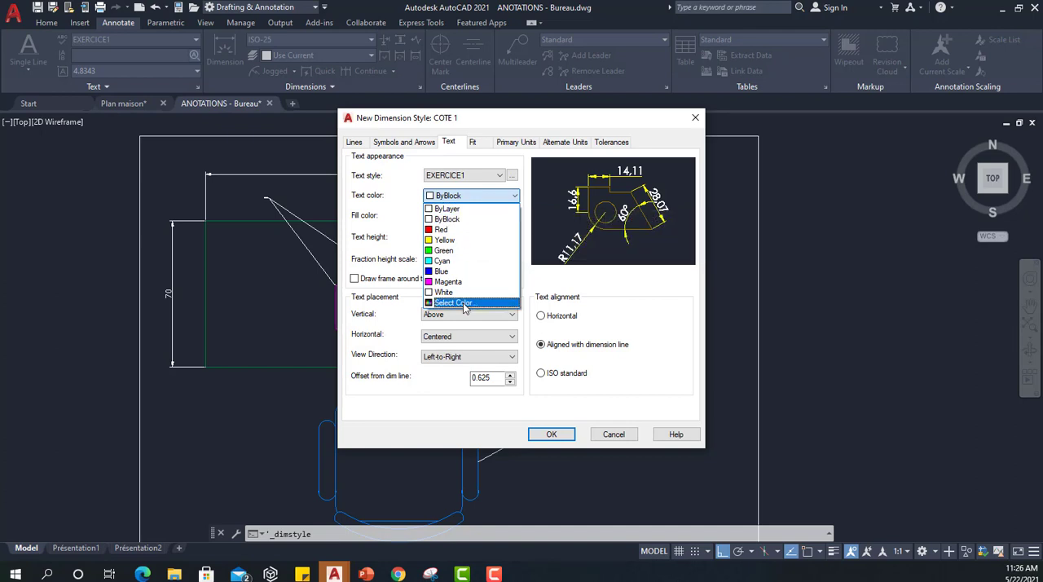
pyautogui.click(441, 229)
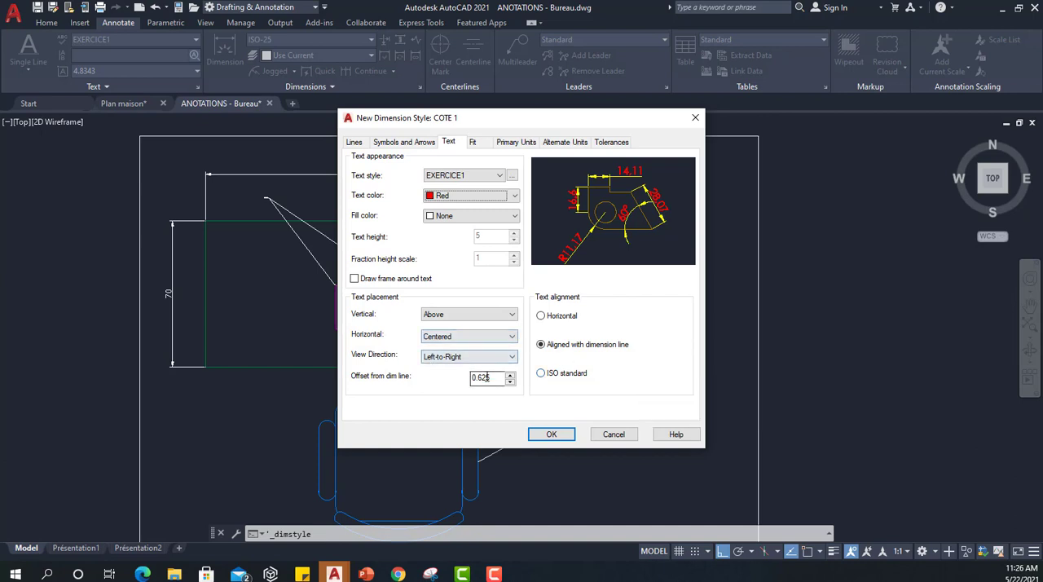
# Set COTE 1's text offset from the dimension line to 2 and, after trying ISO standard, keep the text aligned with the dimension line.
pyautogui.moveTo(492, 376); pyautogui.dragTo(460, 376)
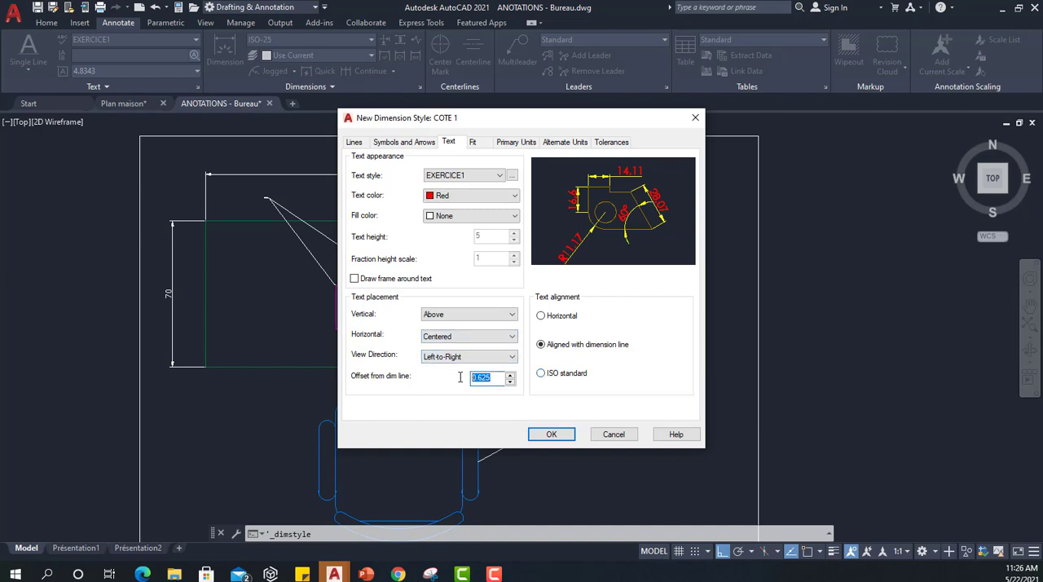
pyautogui.write('2')
pyautogui.click(637, 376)
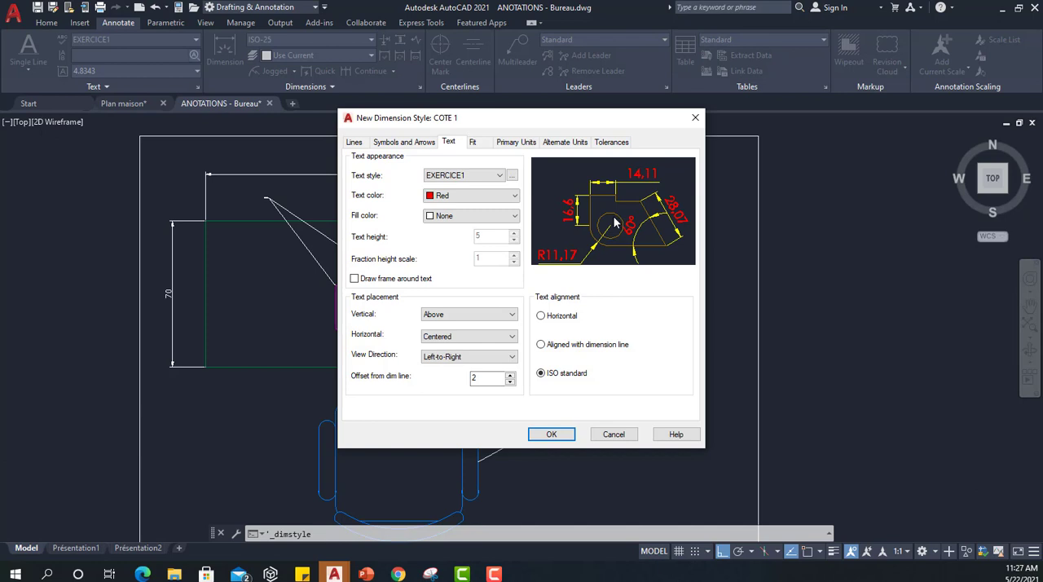
pyautogui.click(540, 345)
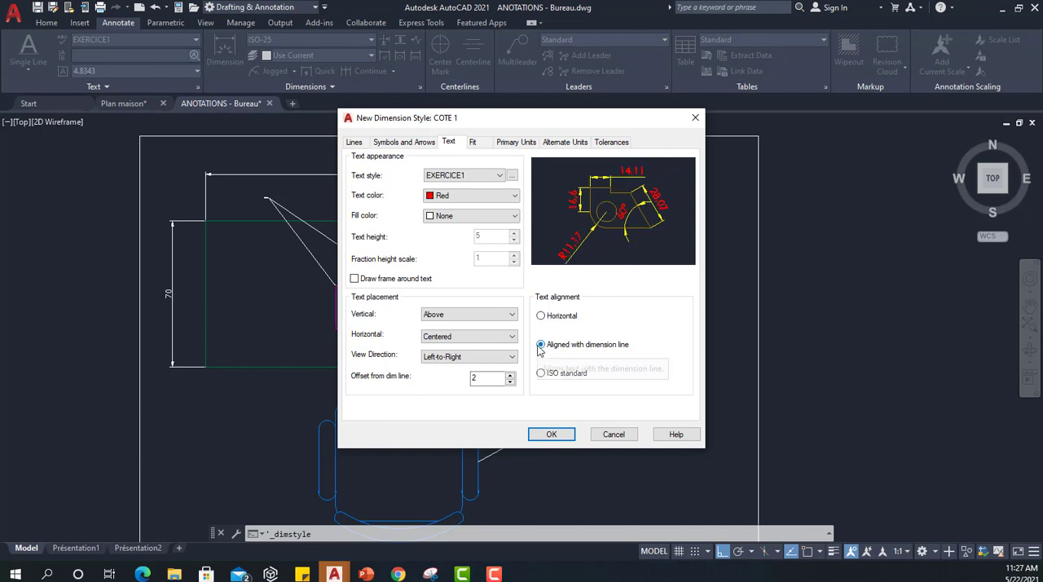
# Set COTE 1's fit option to move both text and arrows outside the extension lines when space is short.
pyautogui.click(473, 143)
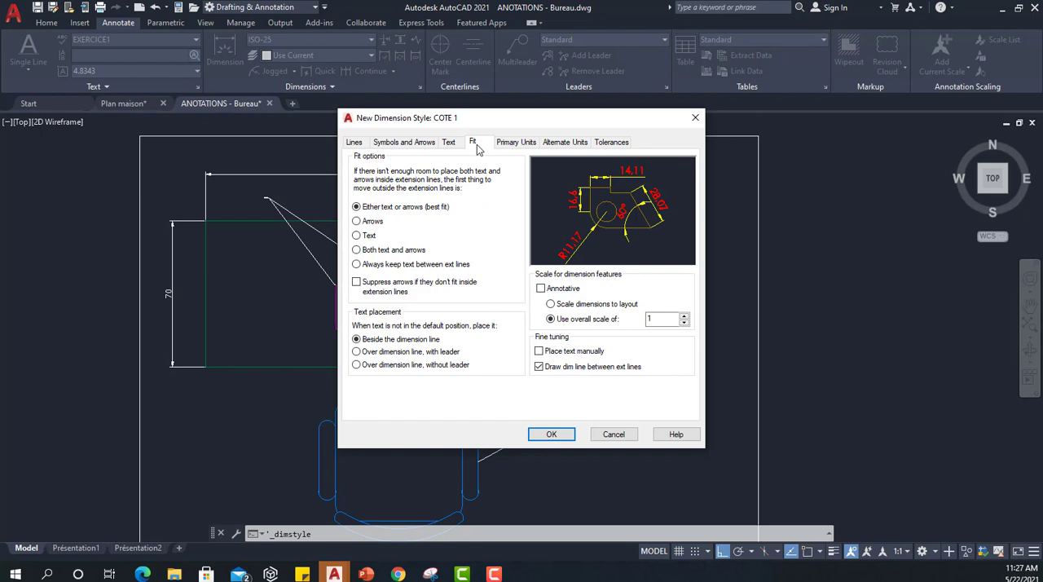
pyautogui.click(357, 226)
pyautogui.click(357, 250)
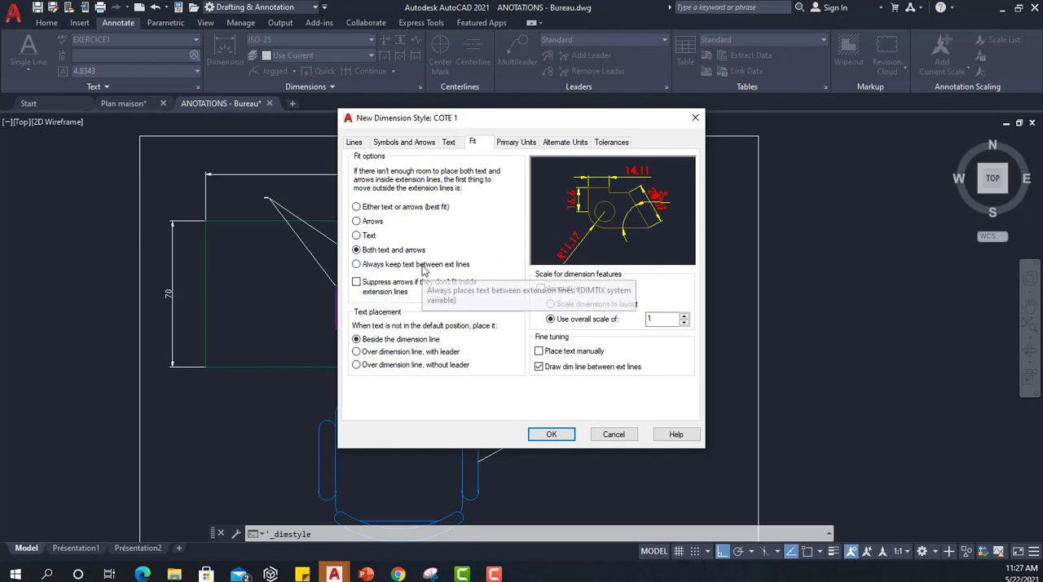
# Set the linear dimension precision of COTE 1's primary units to 0.
pyautogui.click(515, 145)
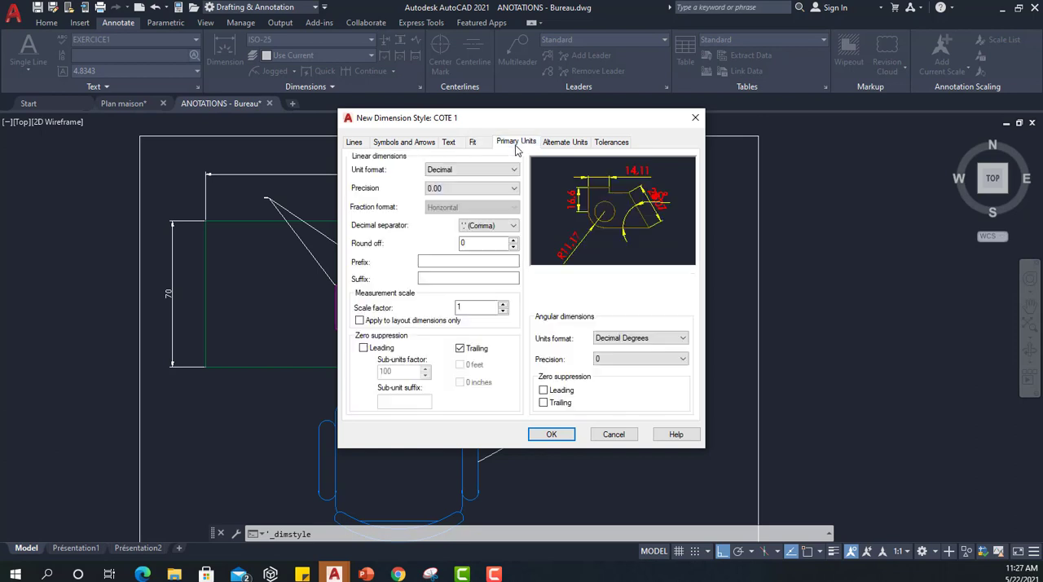
pyautogui.click(470, 188)
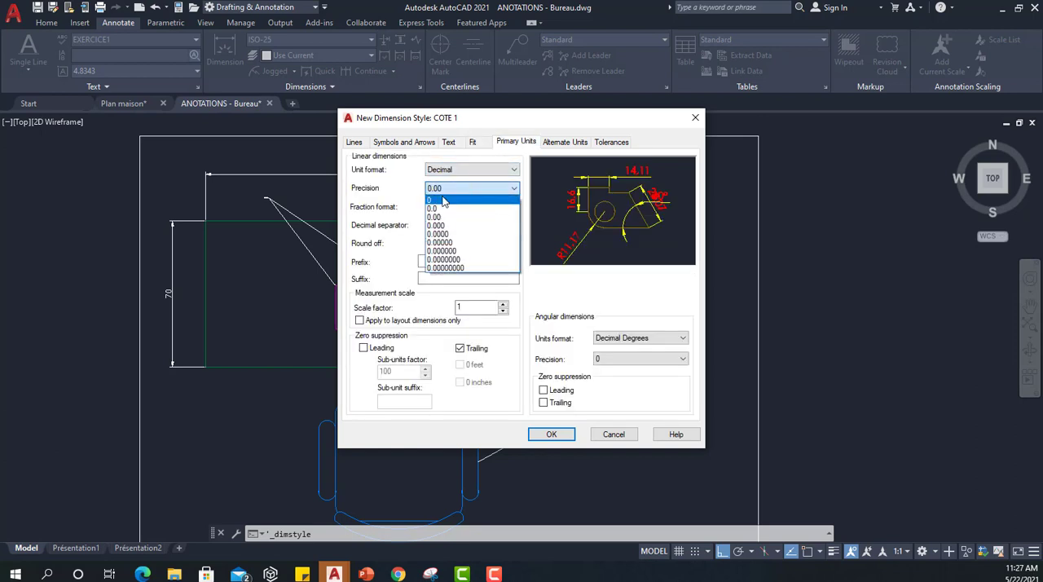
pyautogui.click(445, 201)
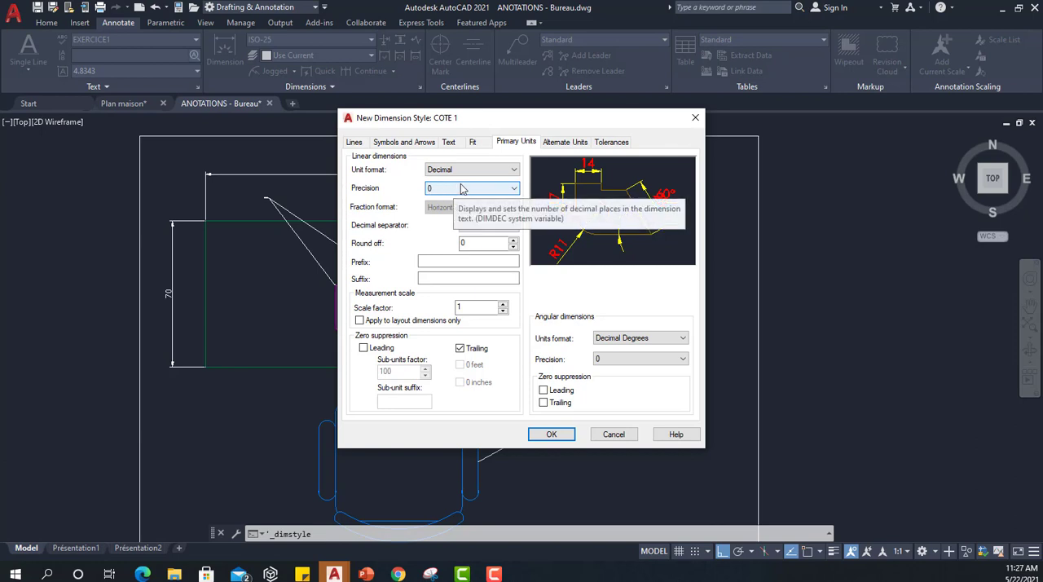
# Check COTE 1's tolerance, primary unit and line settings, and save the style and close the Dimension Style Manager.
pyautogui.click(610, 143)
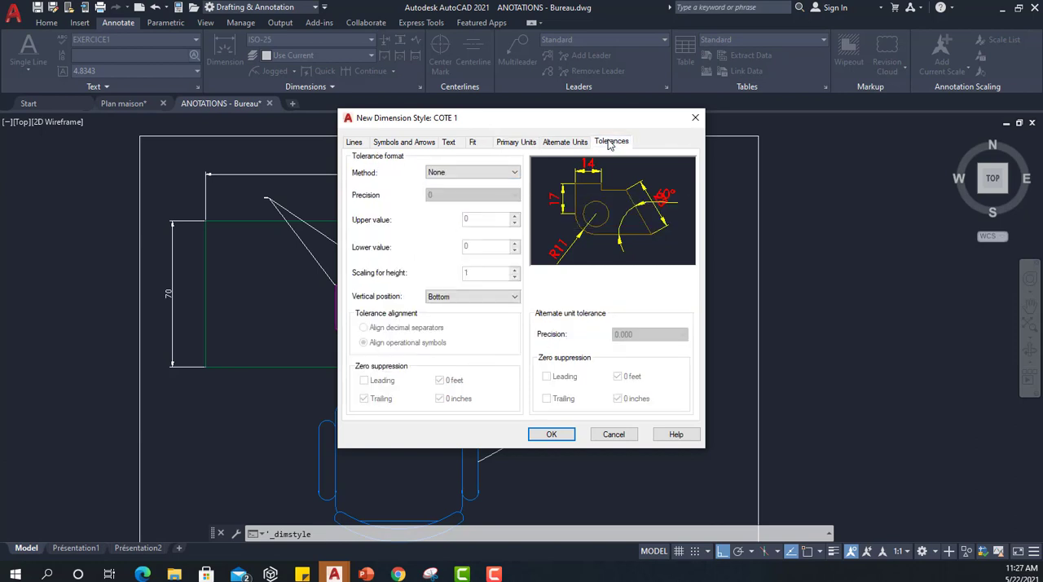
pyautogui.click(514, 143)
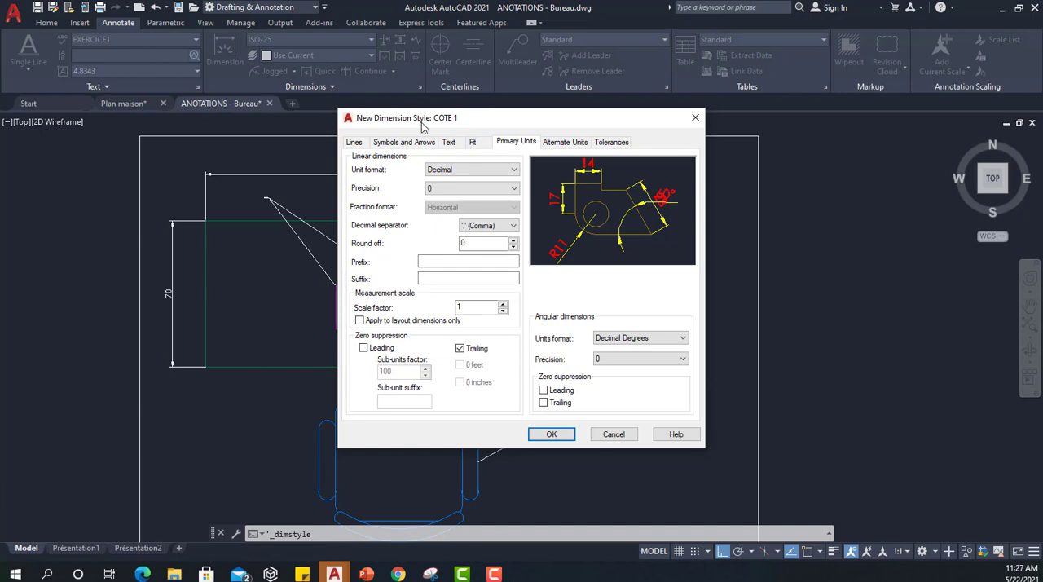
pyautogui.click(354, 143)
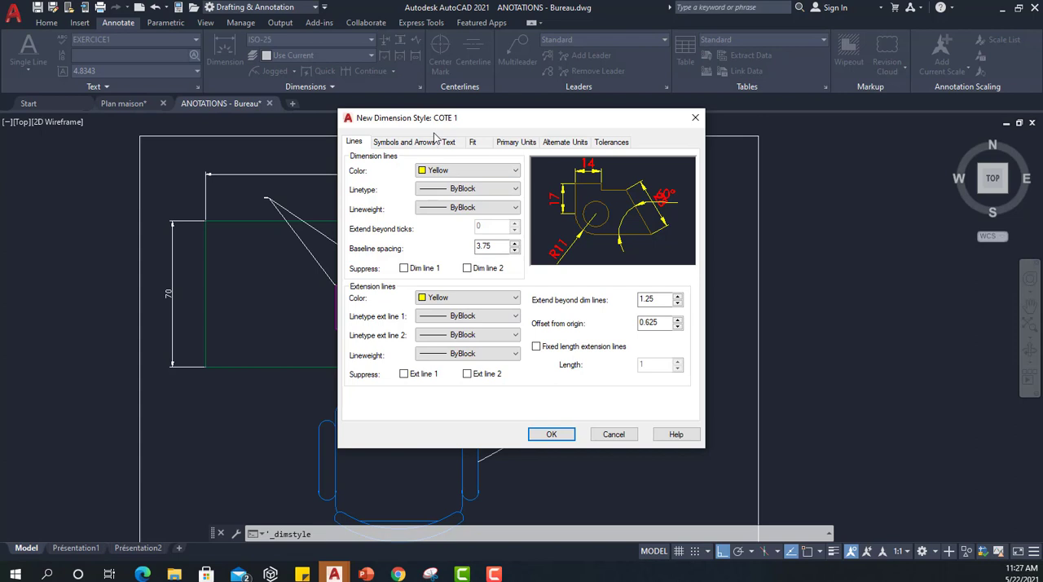
pyautogui.click(546, 434)
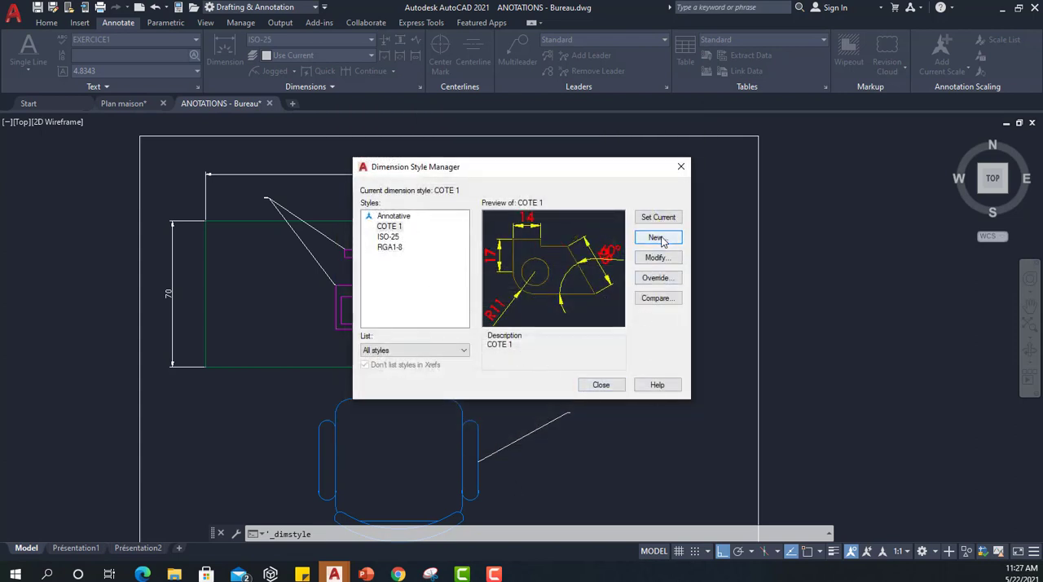
pyautogui.click(600, 384)
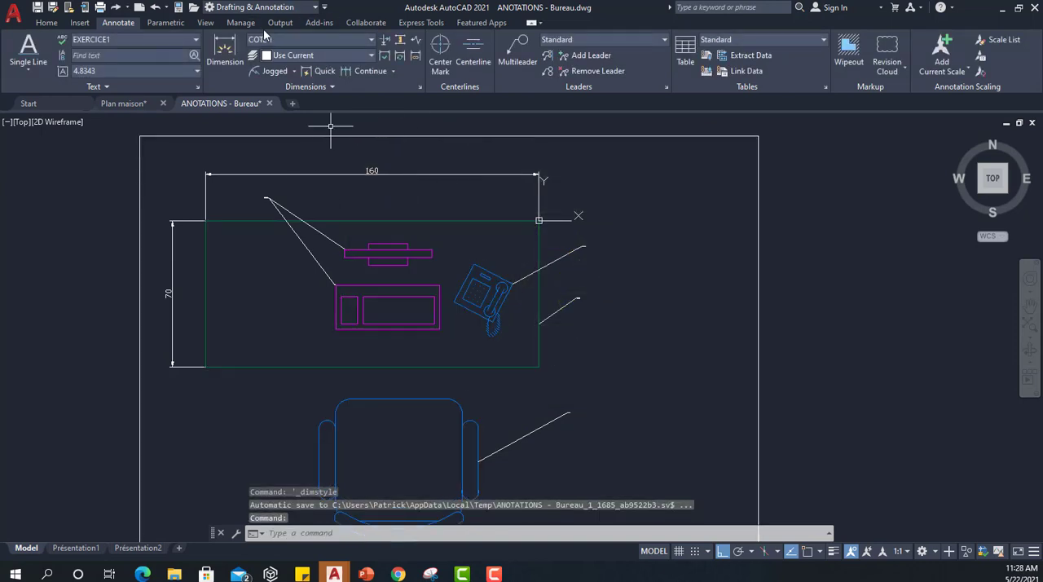
# Apply the COTE 1 dimension style to the desk's existing width and depth dimensions.
pyautogui.click(172, 290)
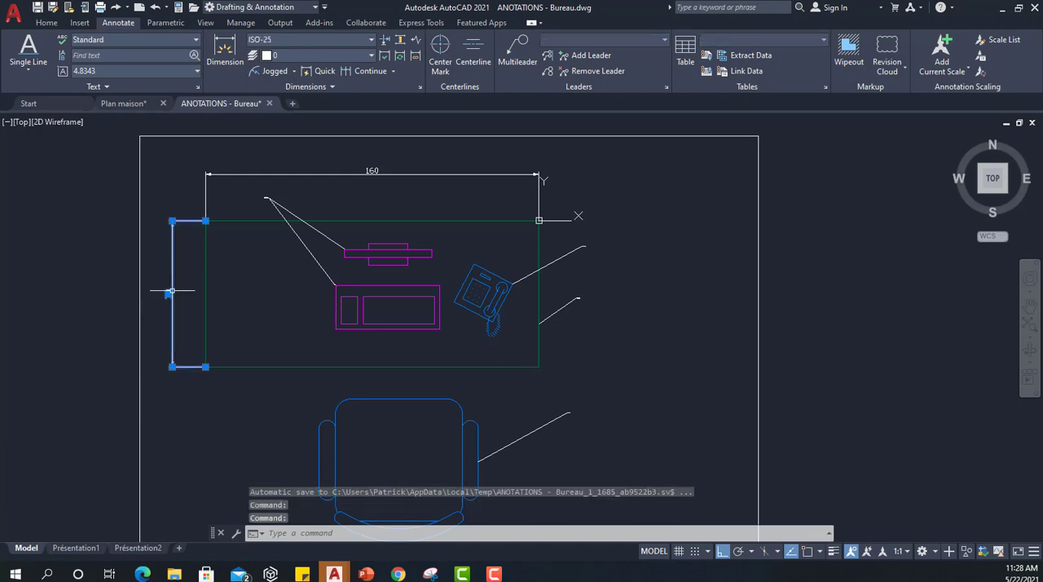
pyautogui.click(383, 170)
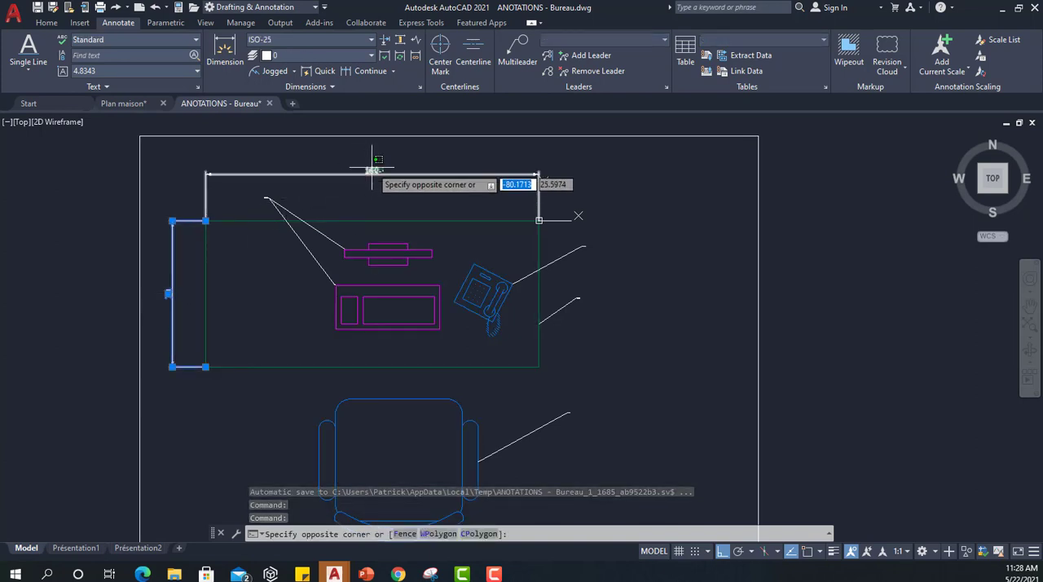
pyautogui.click(367, 176)
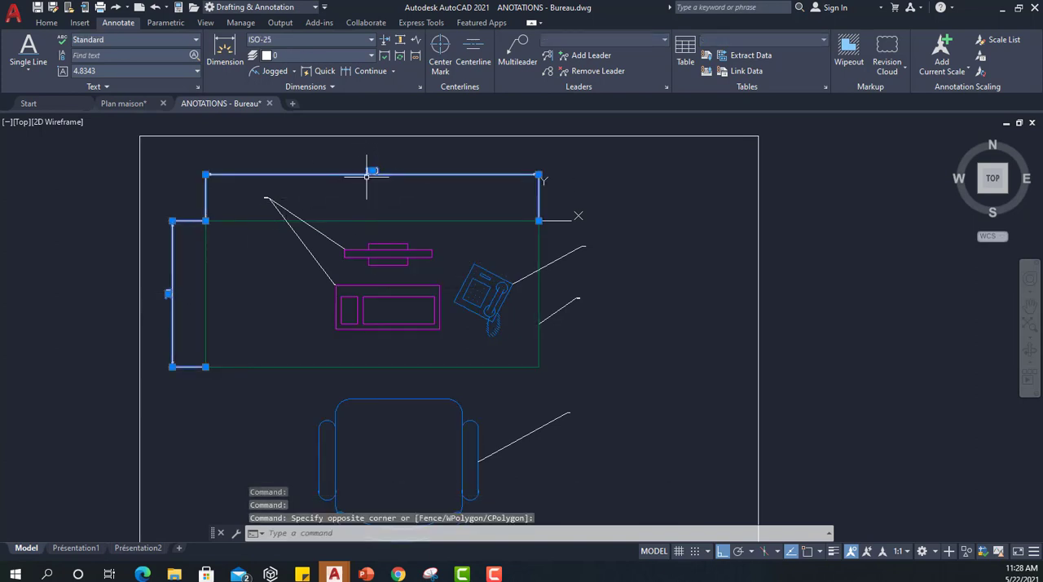
pyautogui.click(356, 38)
pyautogui.click(368, 79)
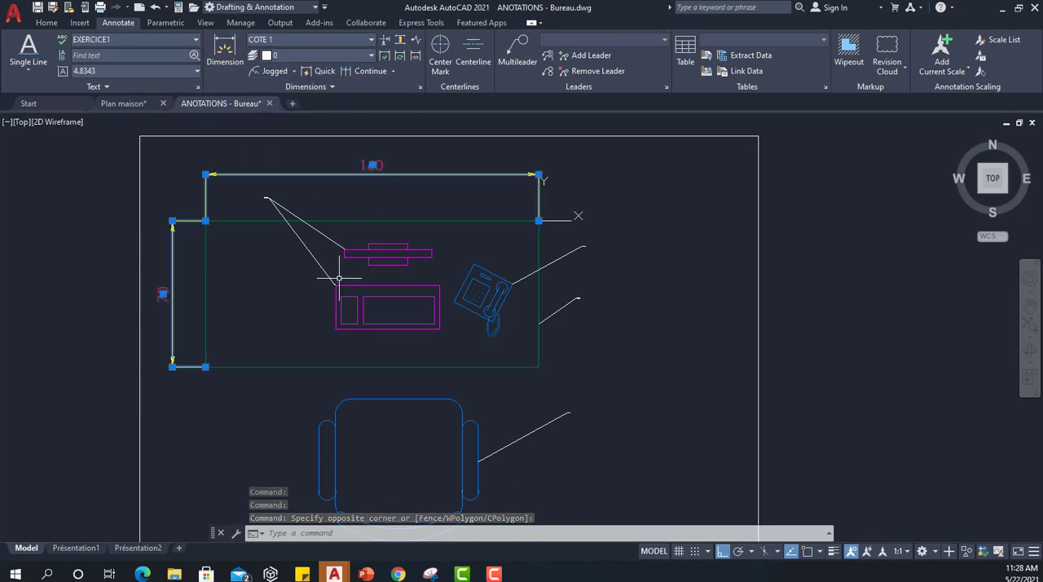
pyautogui.press('Escape')
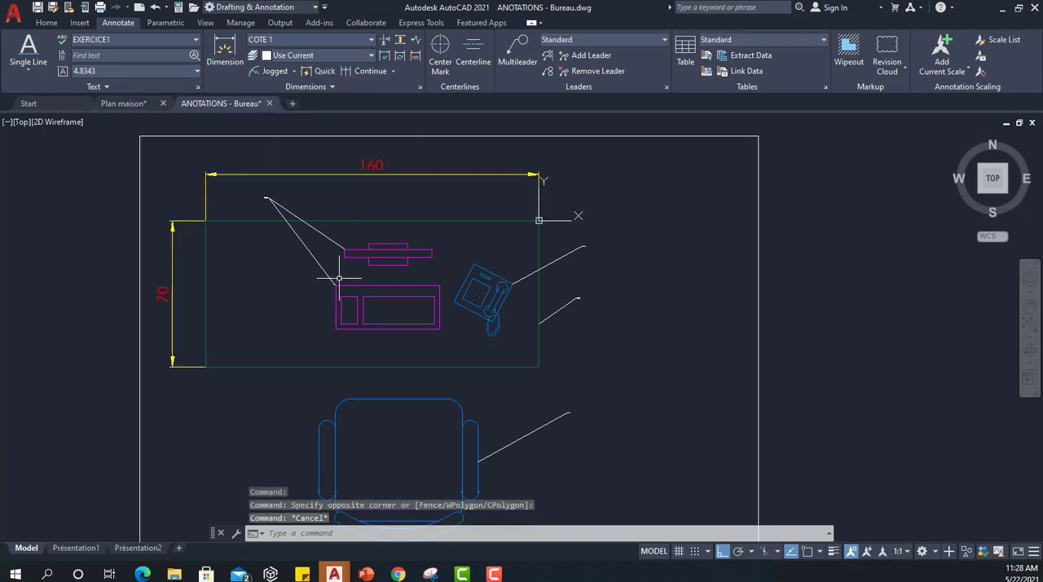
# With object snap on, add a vertical linear dimension from the chair seat's top edge to the backrest arc's midpoint, placed left of the chair.
pyautogui.moveTo(400, 275); pyautogui.dragTo(470, 218, button='middle')
pyautogui.scroll(-2, 471, 218)
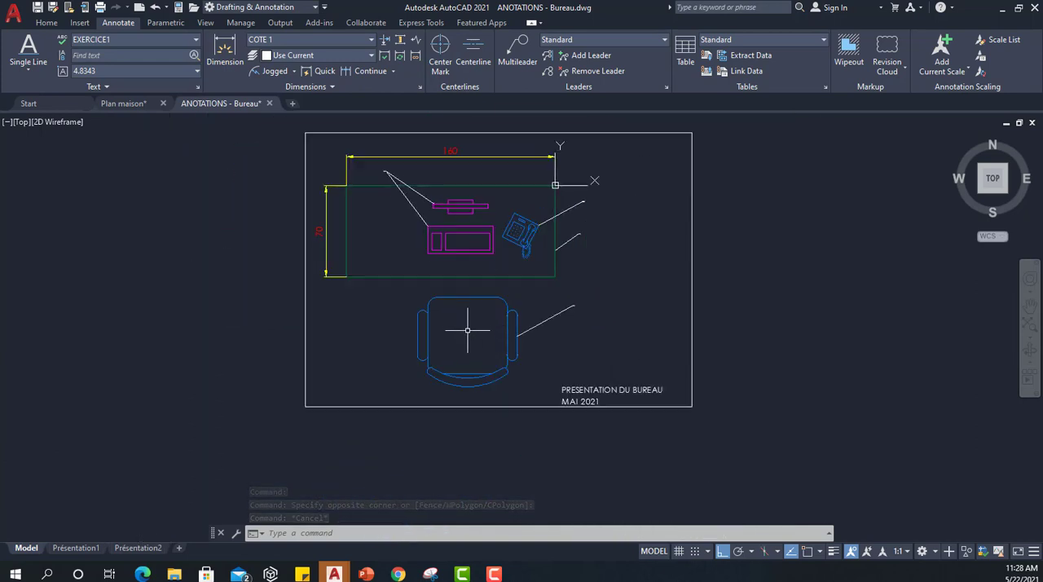
pyautogui.scroll(2, 469, 331)
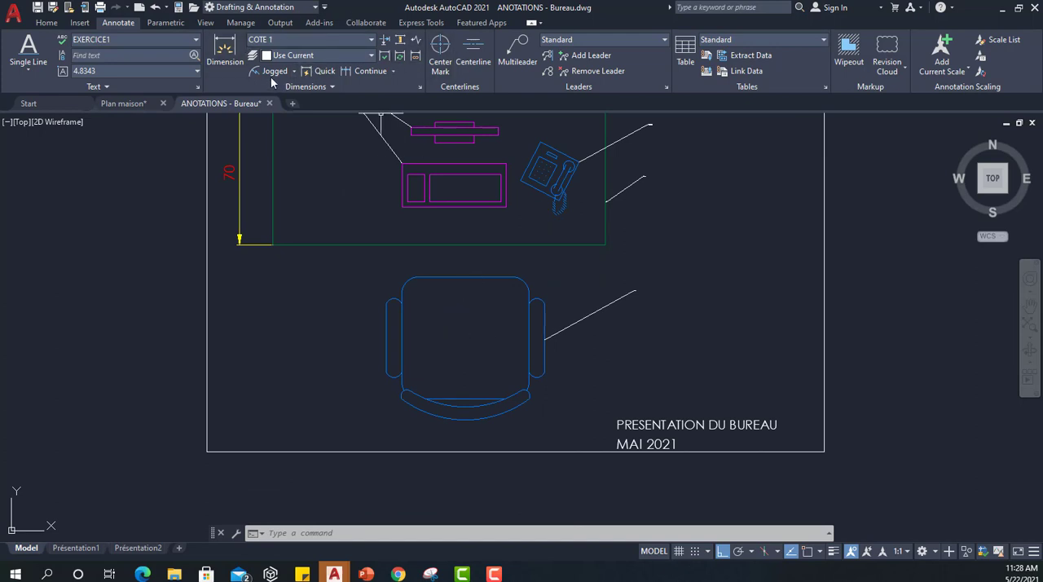
pyautogui.click(295, 71)
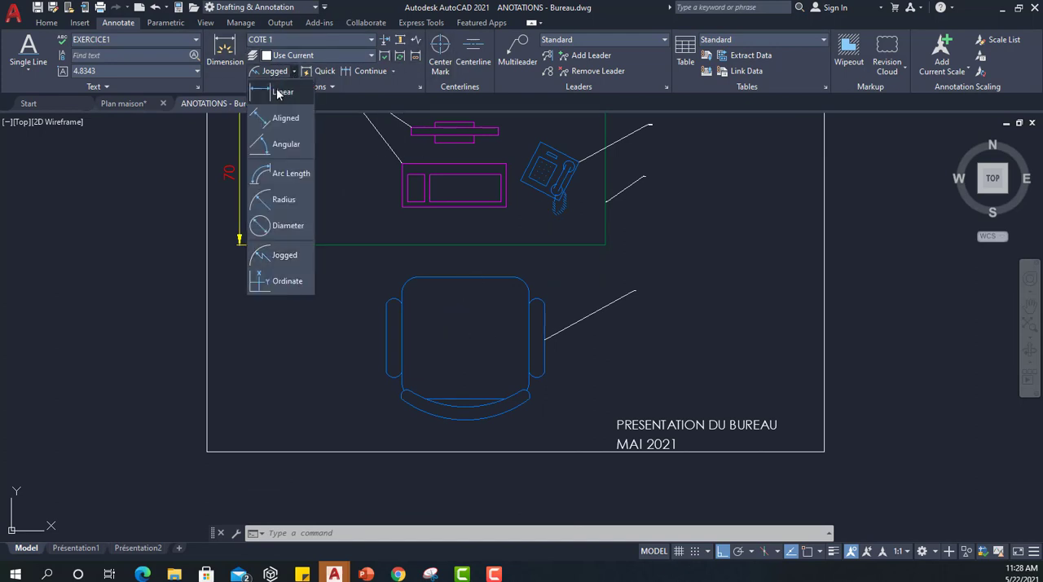
pyautogui.click(278, 88)
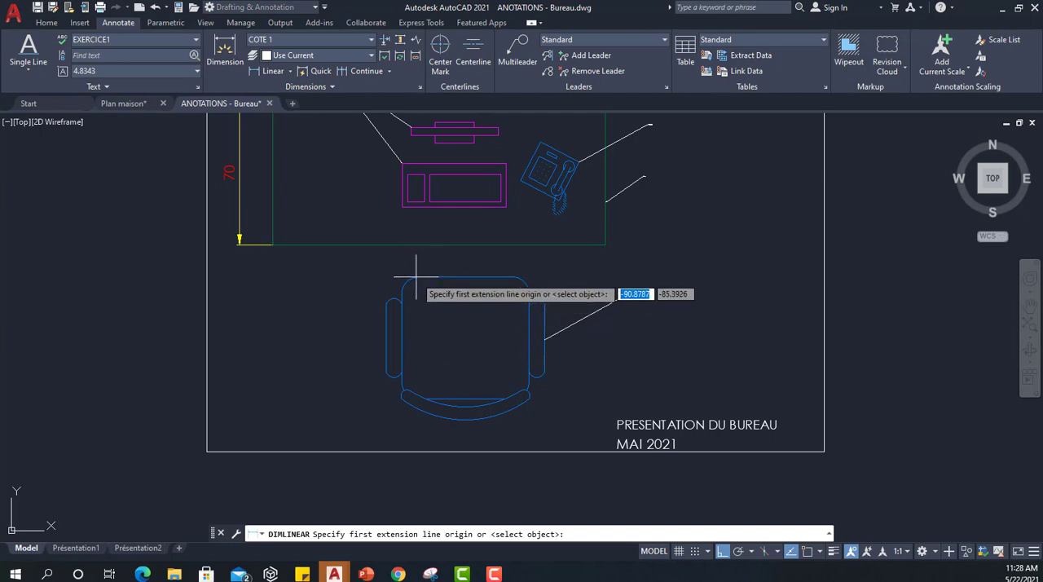
pyautogui.click(805, 553)
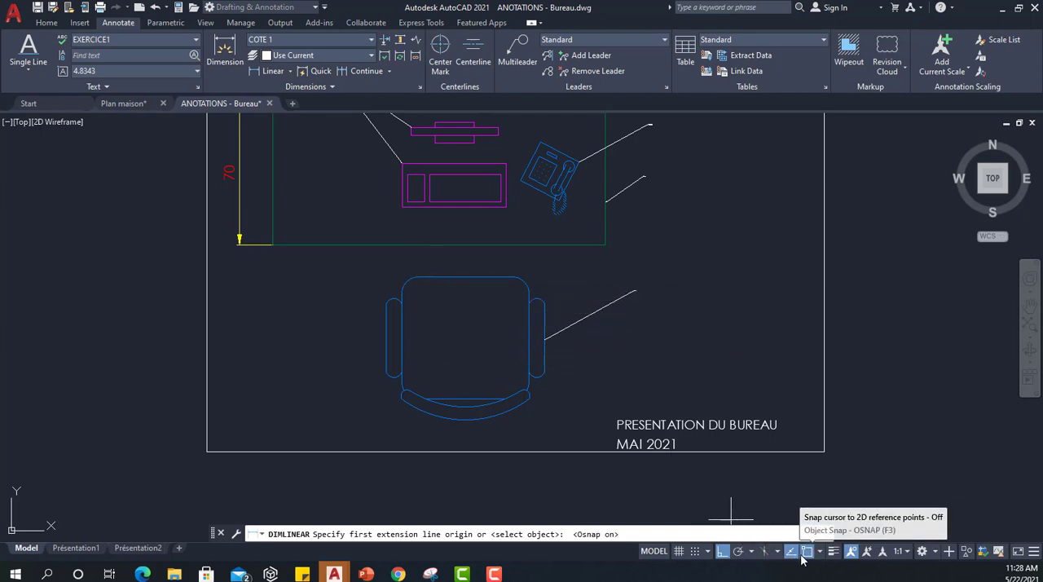
pyautogui.click(417, 278)
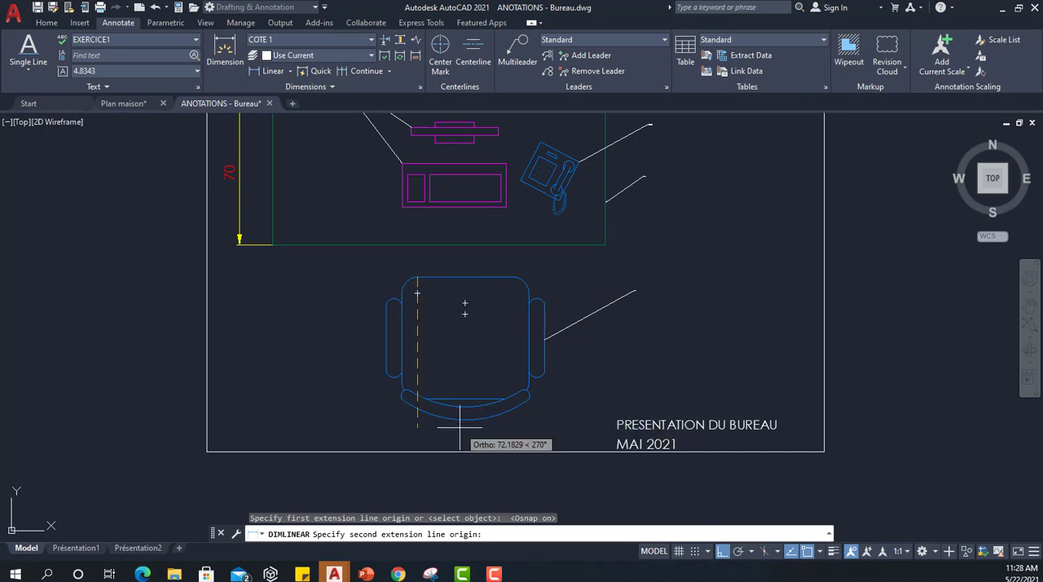
pyautogui.write('MI')
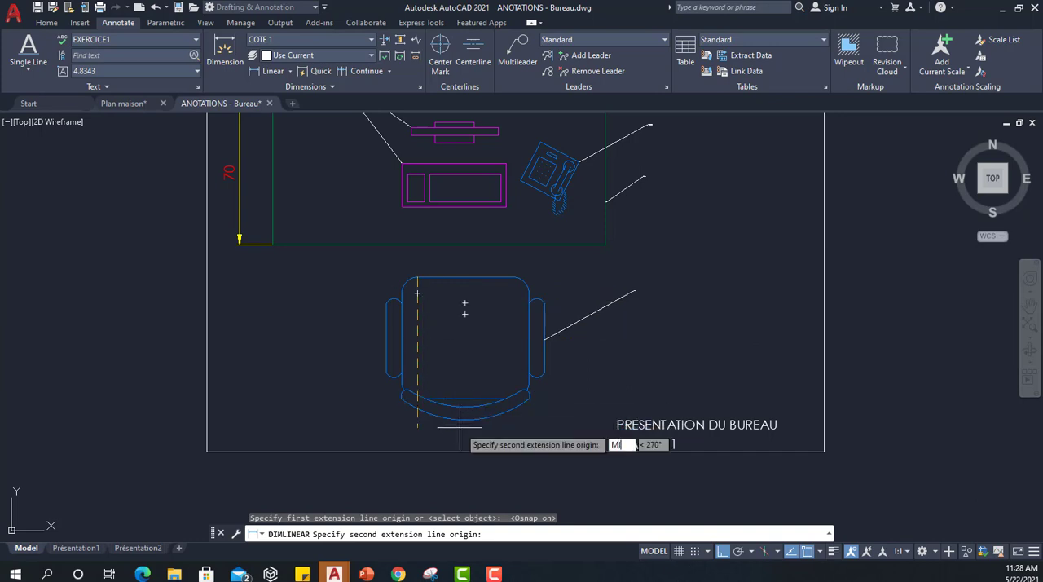
pyautogui.write('D')
pyautogui.press('Return')
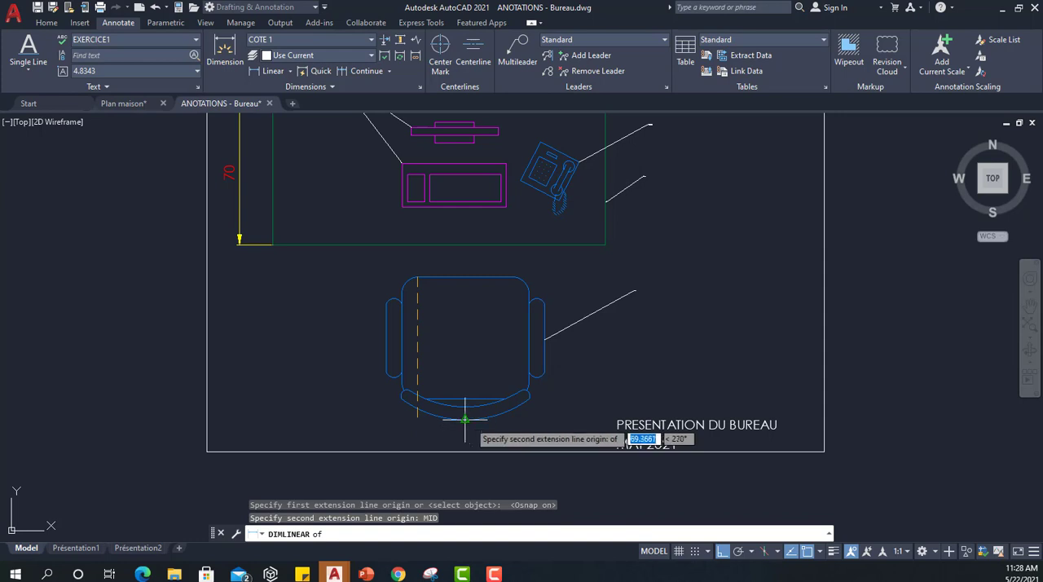
pyautogui.click(464, 421)
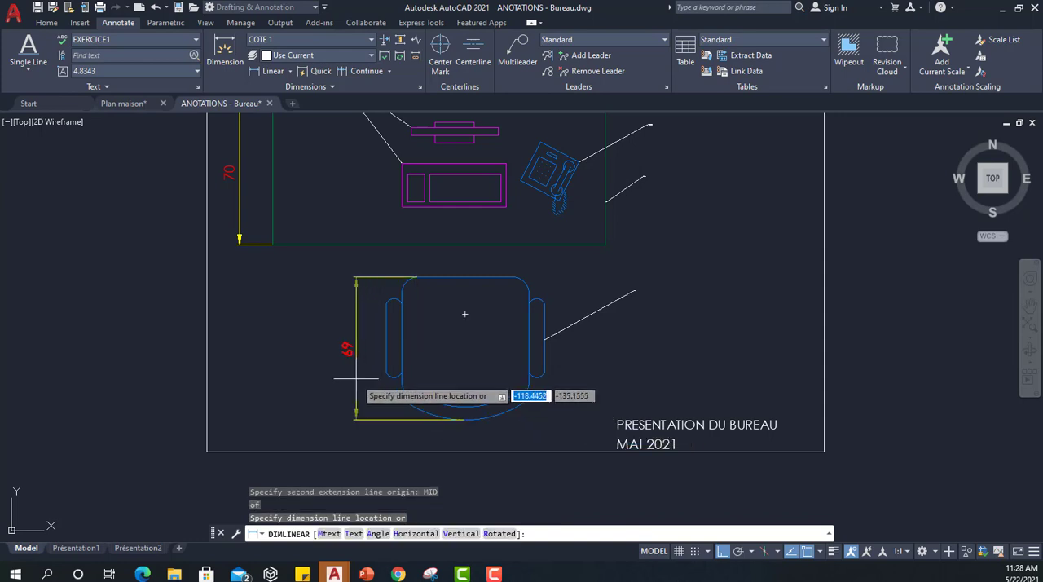
pyautogui.click(306, 342)
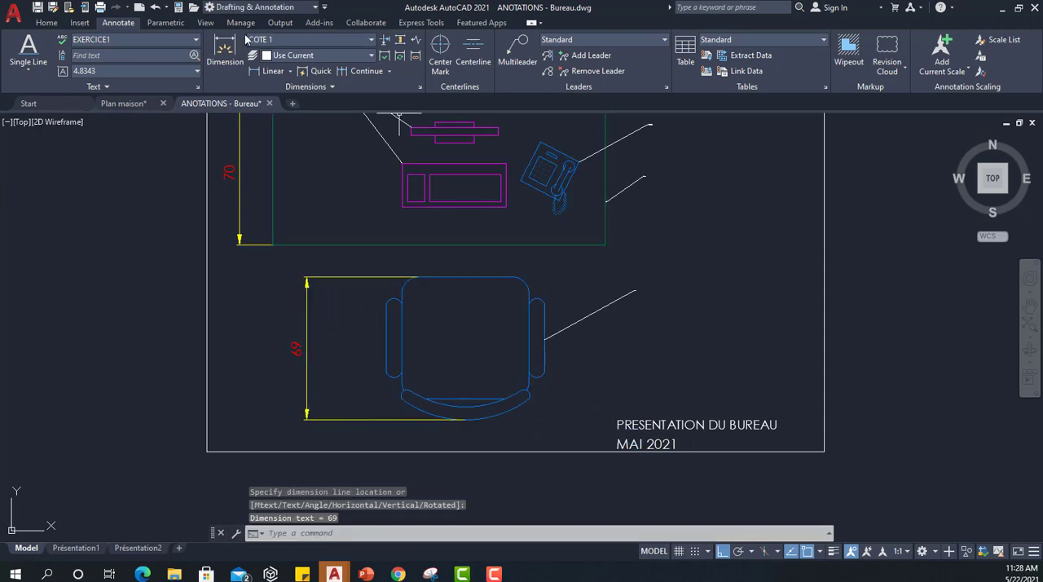
# Add an angular dimension between the desk's bottom and left edges, placing its arc inside the lower-left corner.
pyautogui.click(290, 71)
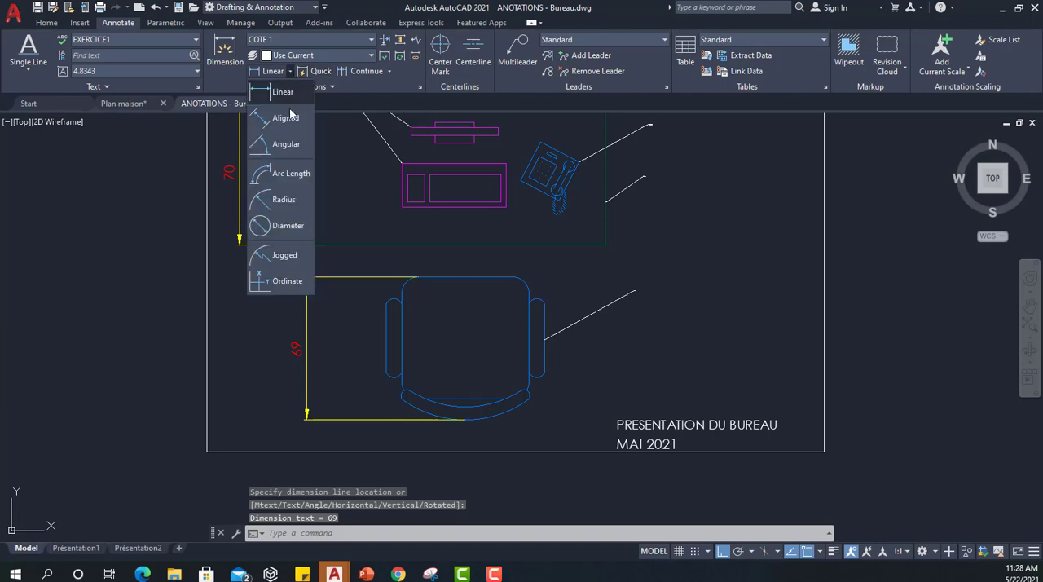
pyautogui.click(287, 144)
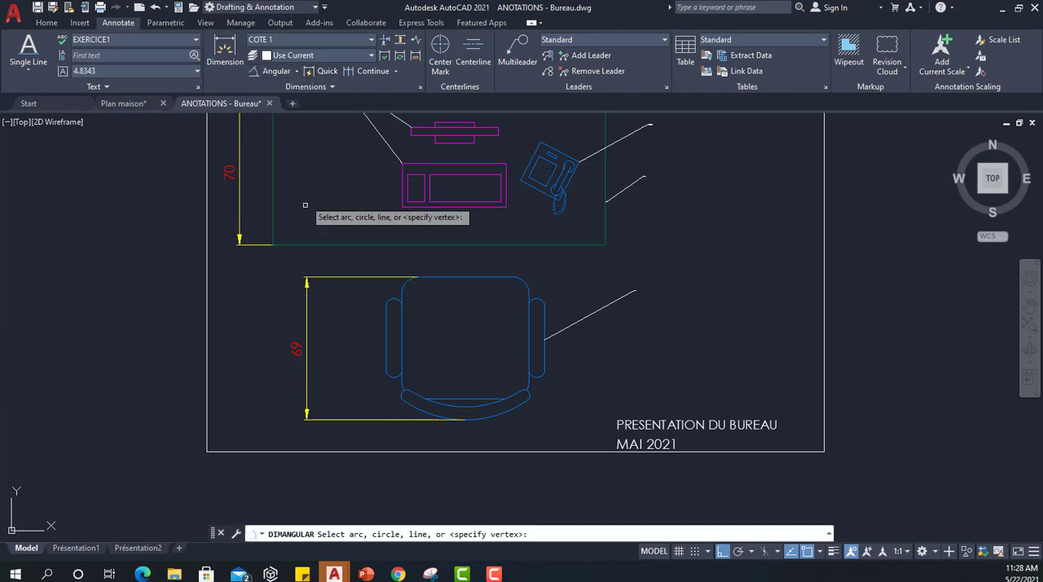
pyautogui.click(314, 245)
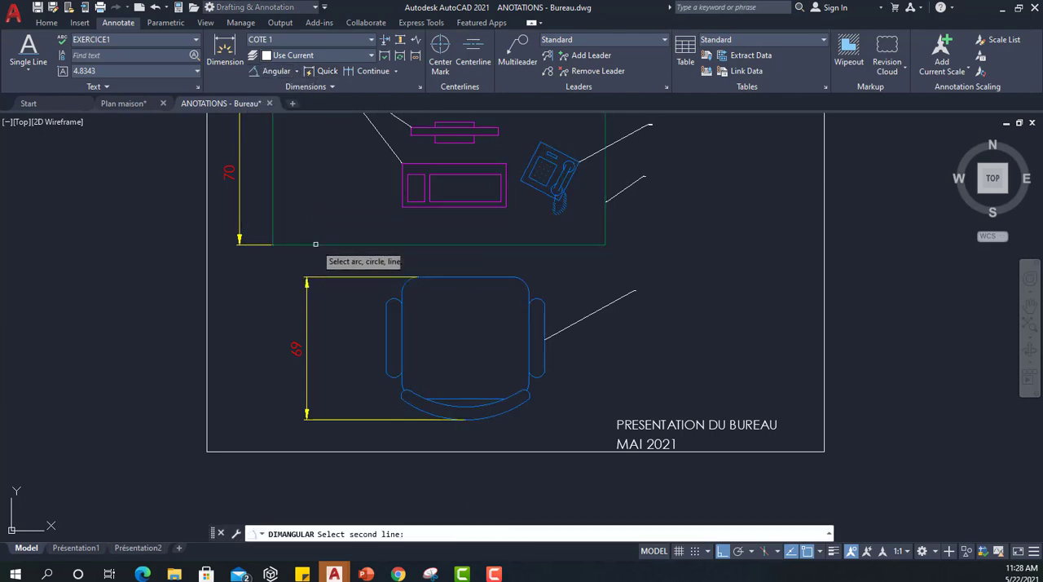
pyautogui.click(273, 226)
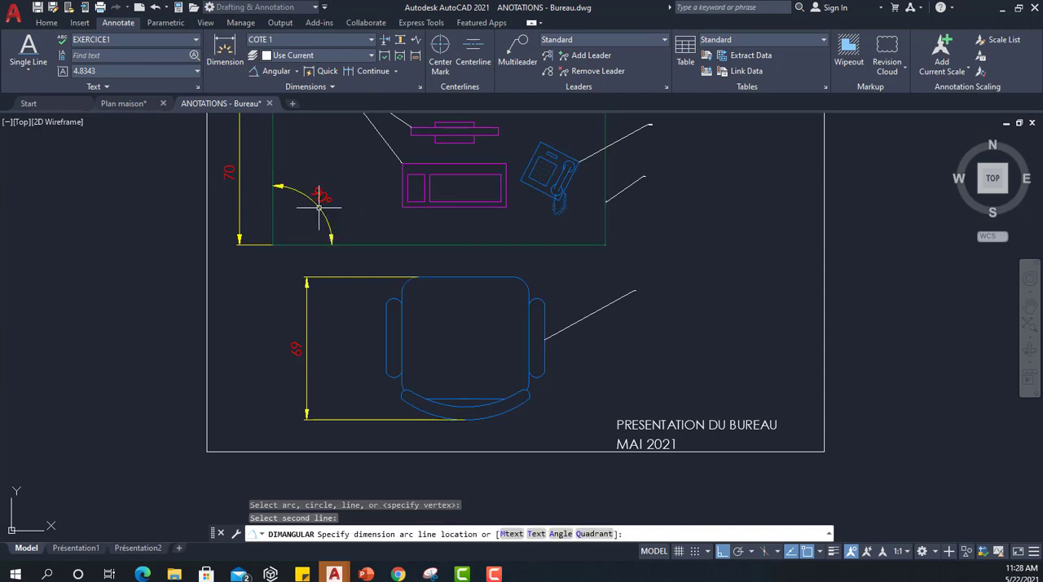
pyautogui.click(315, 209)
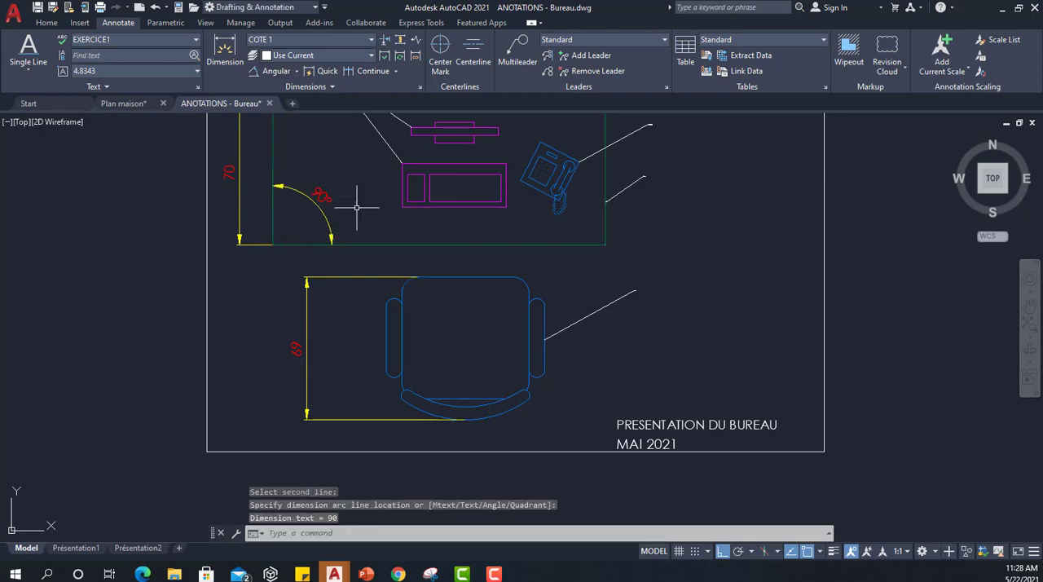
# Add a radius dimension to the rounded lower end of the chair's right armrest, placed below and outside it.
pyautogui.click(298, 71)
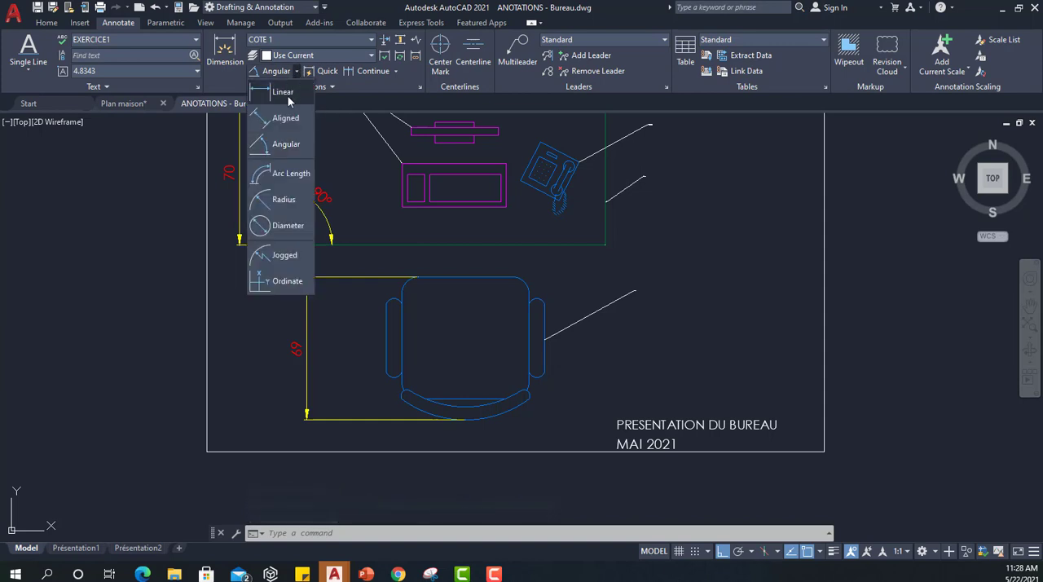
pyautogui.click(284, 201)
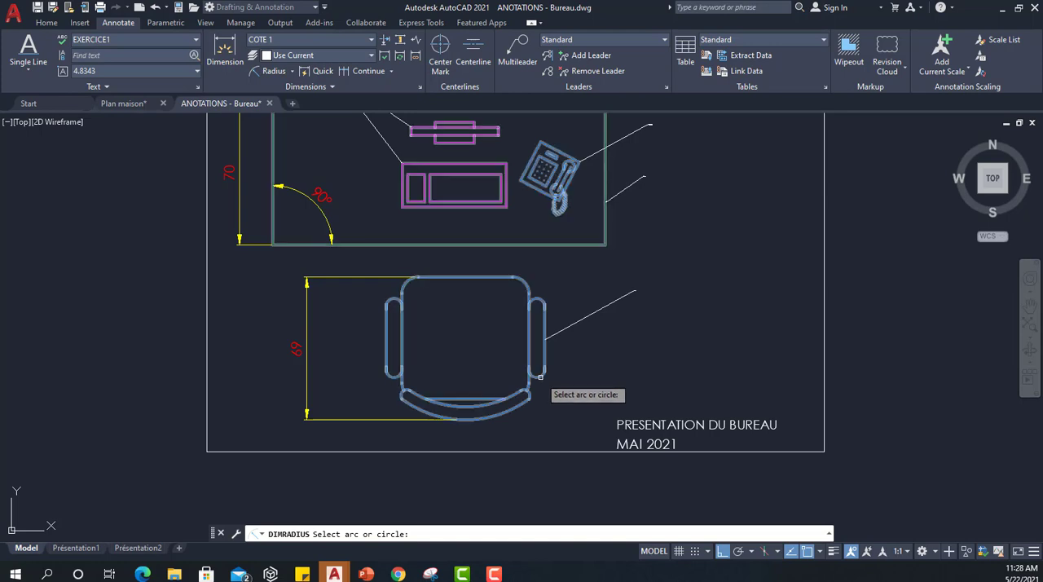
pyautogui.click(540, 375)
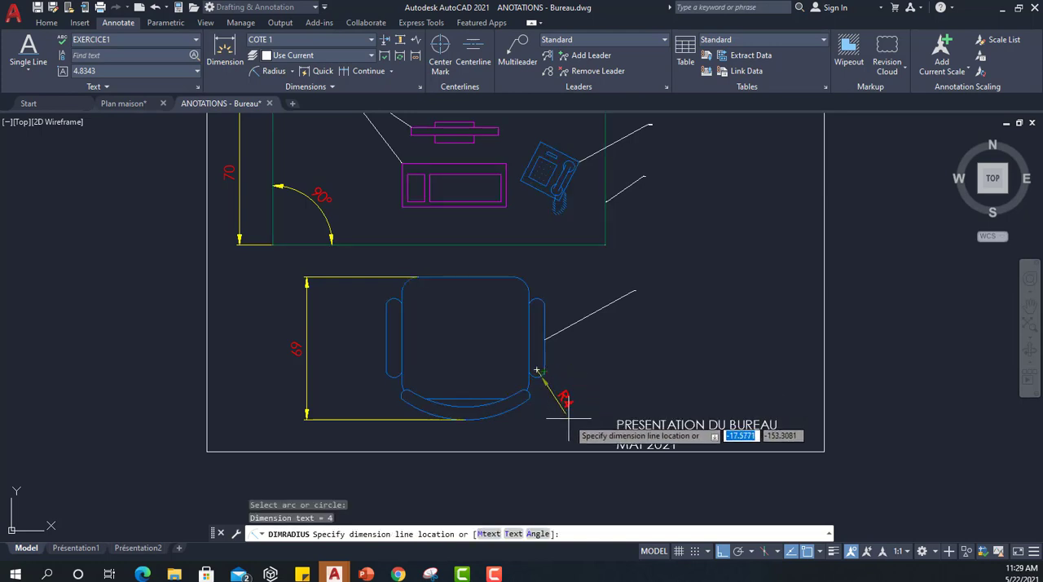
pyautogui.click(560, 419)
# Add a jogged radius dimension to the backrest's outer arc, with its center override and jog below the arc's right end.
pyautogui.scroll(-2, 409, 321)
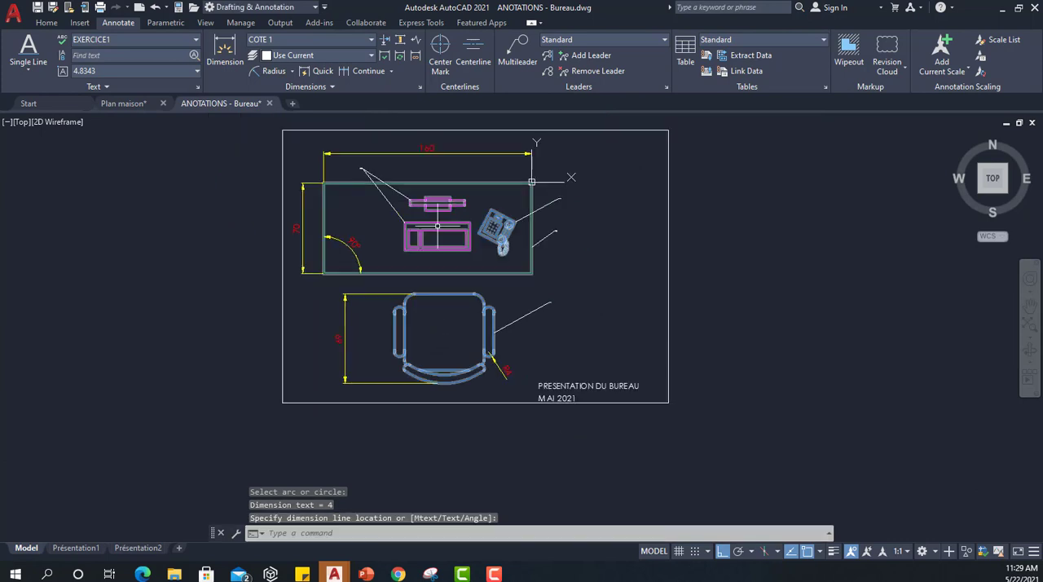
pyautogui.scroll(2, 418, 220)
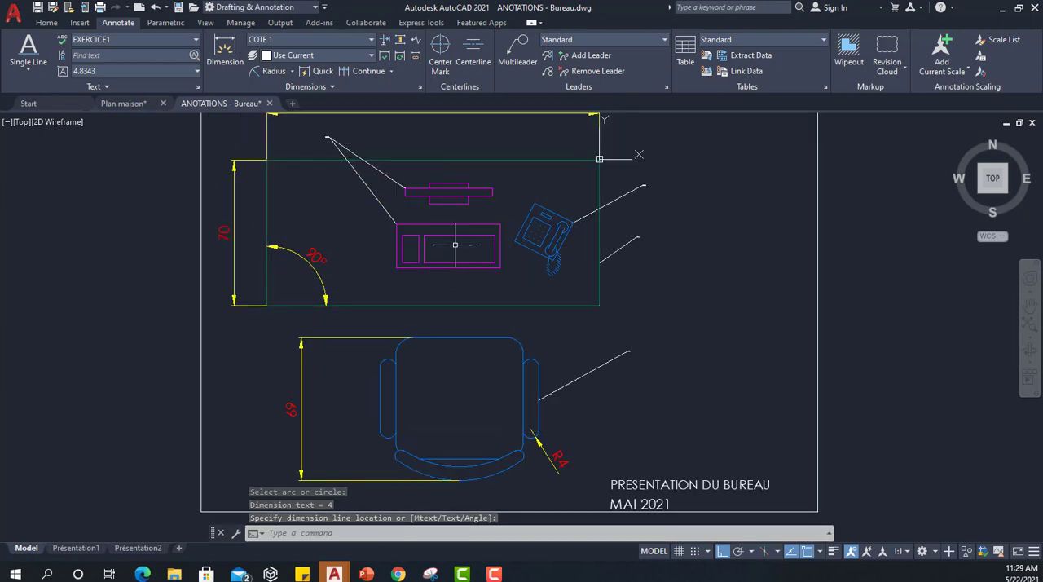
pyautogui.moveTo(459, 245); pyautogui.dragTo(433, 253, button='middle')
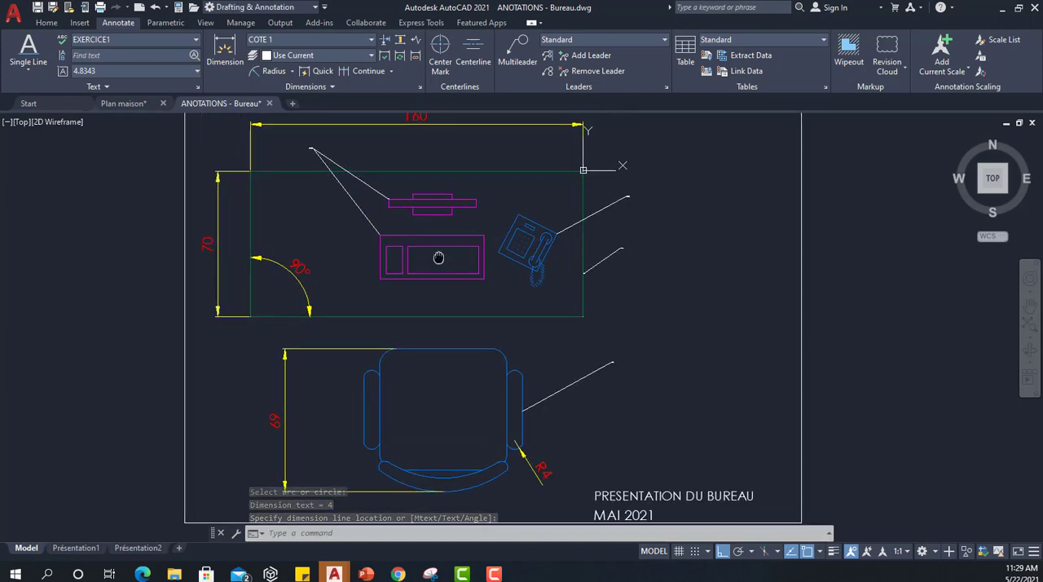
pyautogui.click(293, 72)
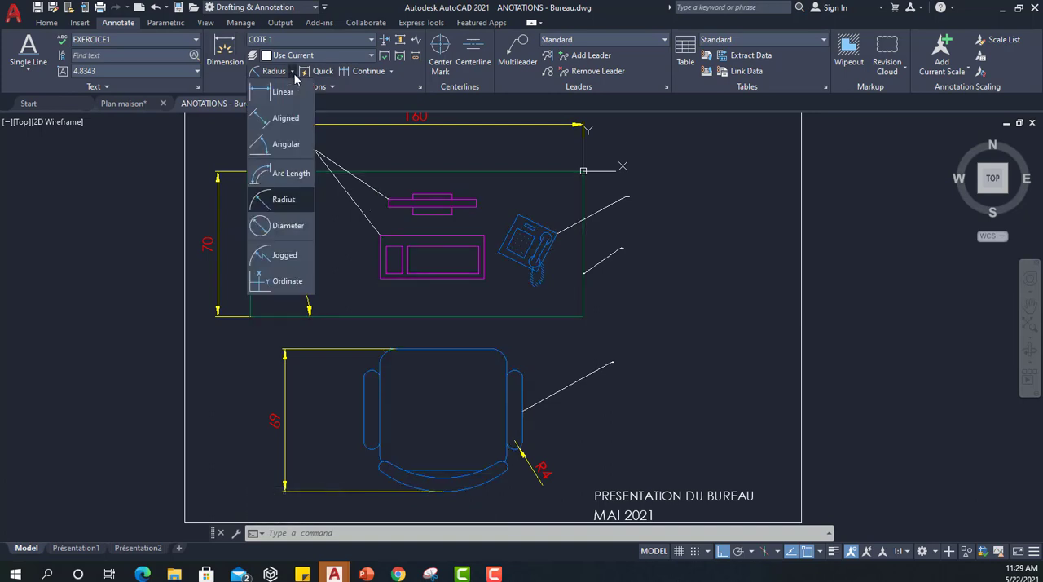
pyautogui.click(275, 256)
pyautogui.scroll(-2, 424, 350)
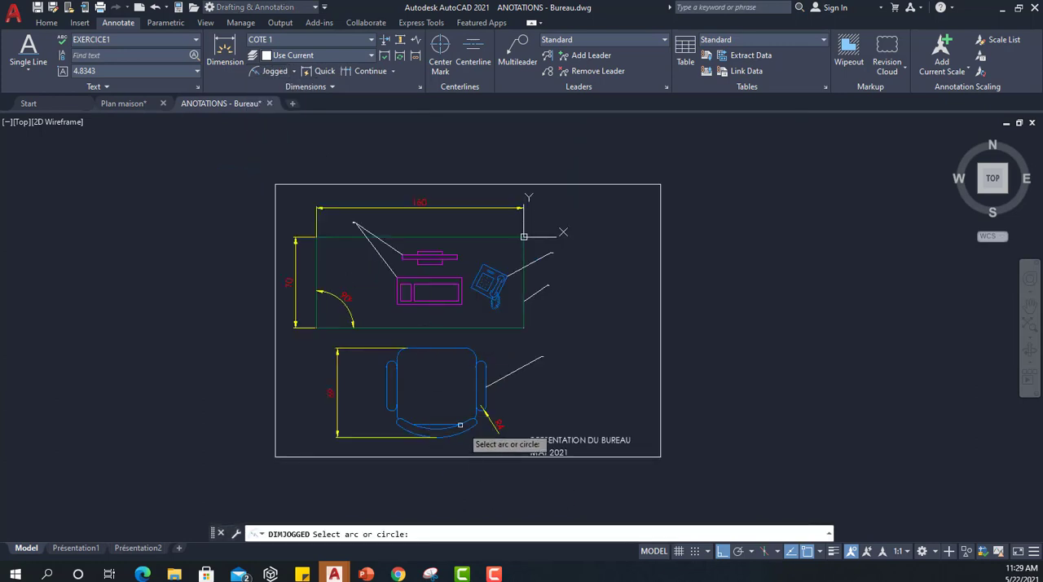
pyautogui.scroll(6, 461, 424)
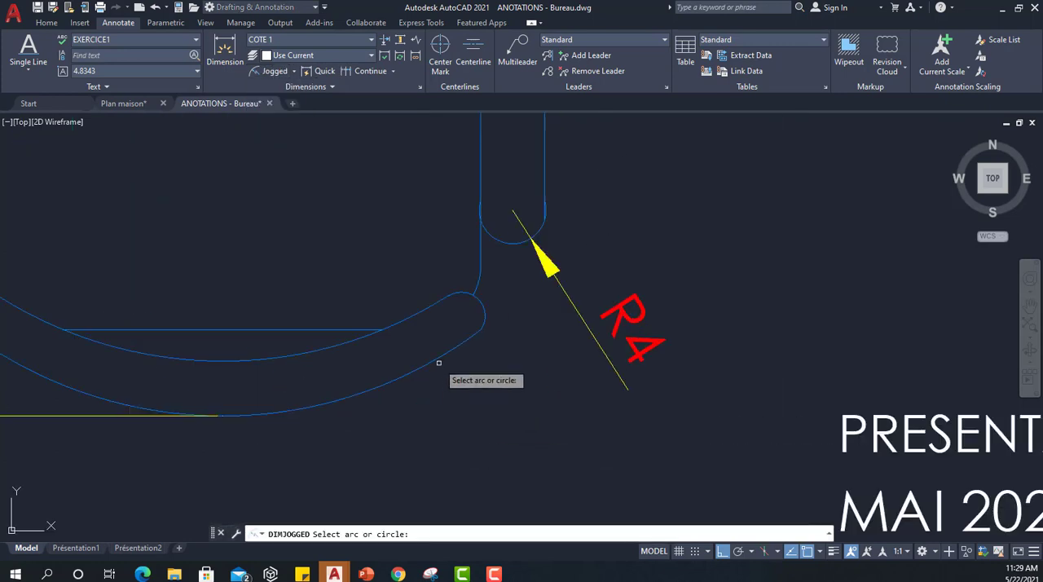
pyautogui.click(439, 364)
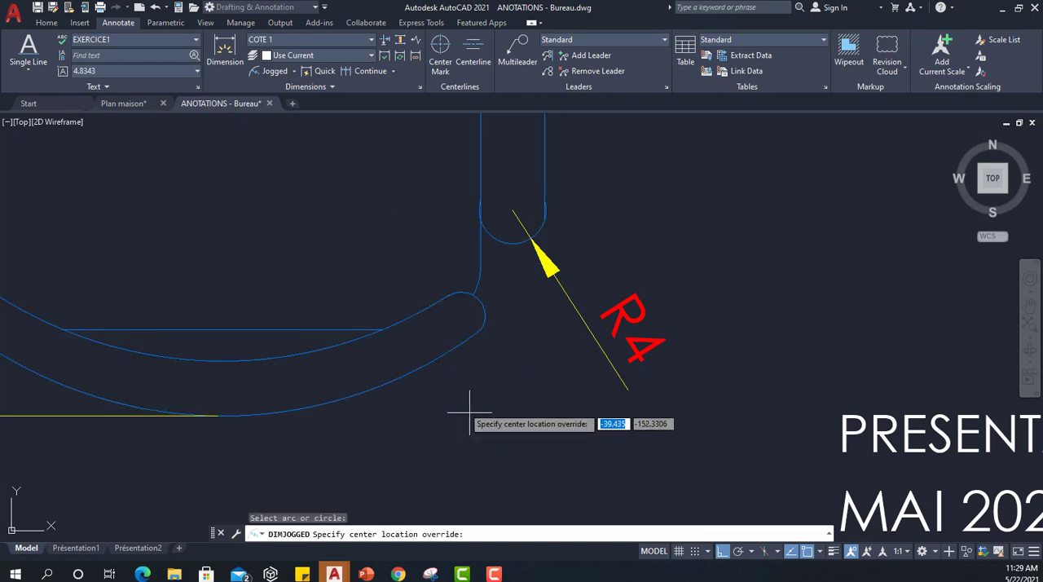
pyautogui.click(582, 502)
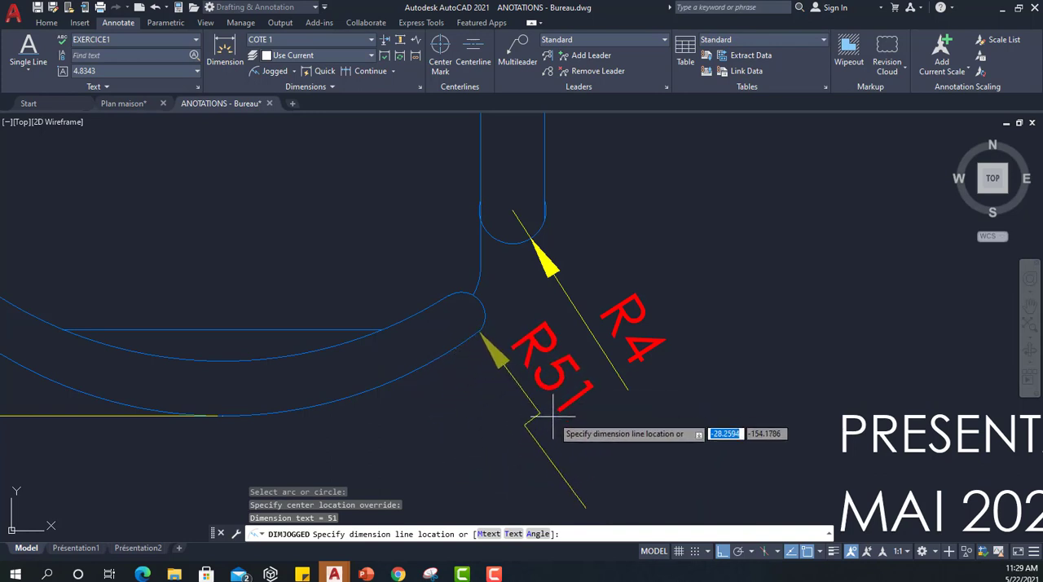
pyautogui.click(545, 408)
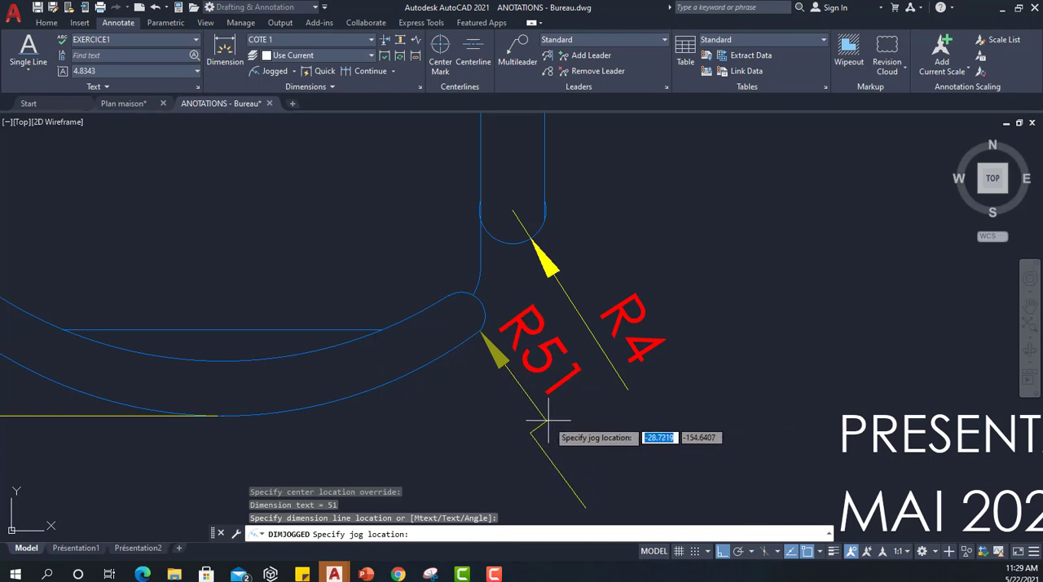
pyautogui.click(548, 422)
pyautogui.scroll(-4, 443, 331)
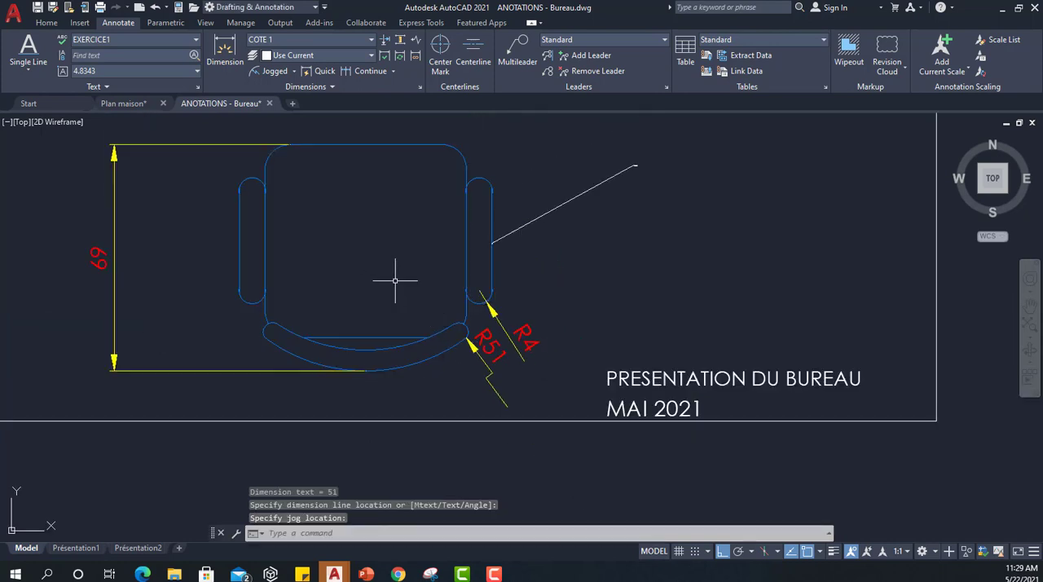
pyautogui.scroll(-2, 399, 271)
pyautogui.moveTo(384, 144); pyautogui.dragTo(560, 318, button='middle')
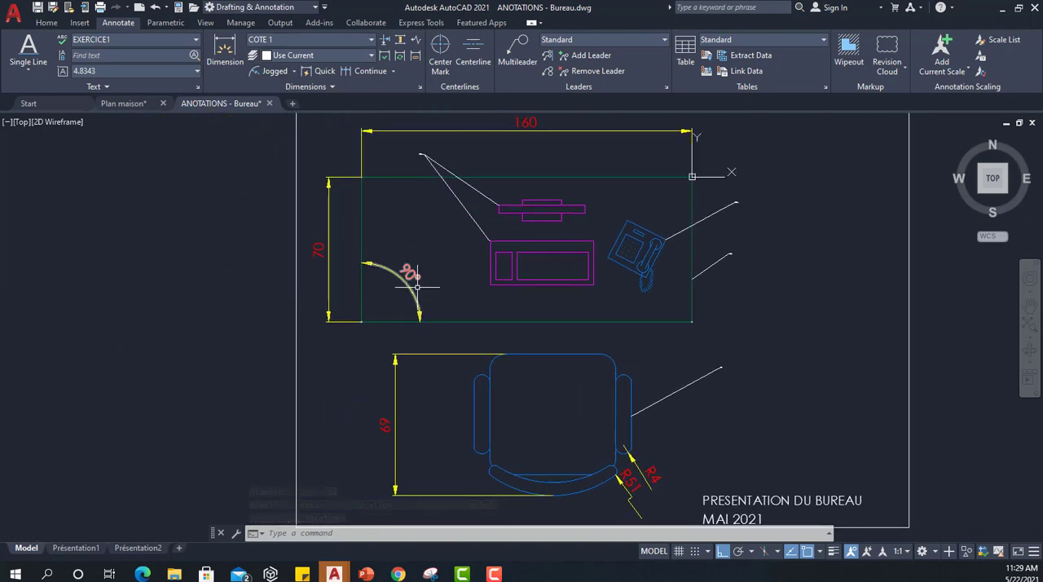
pyautogui.scroll(-2, 432, 250)
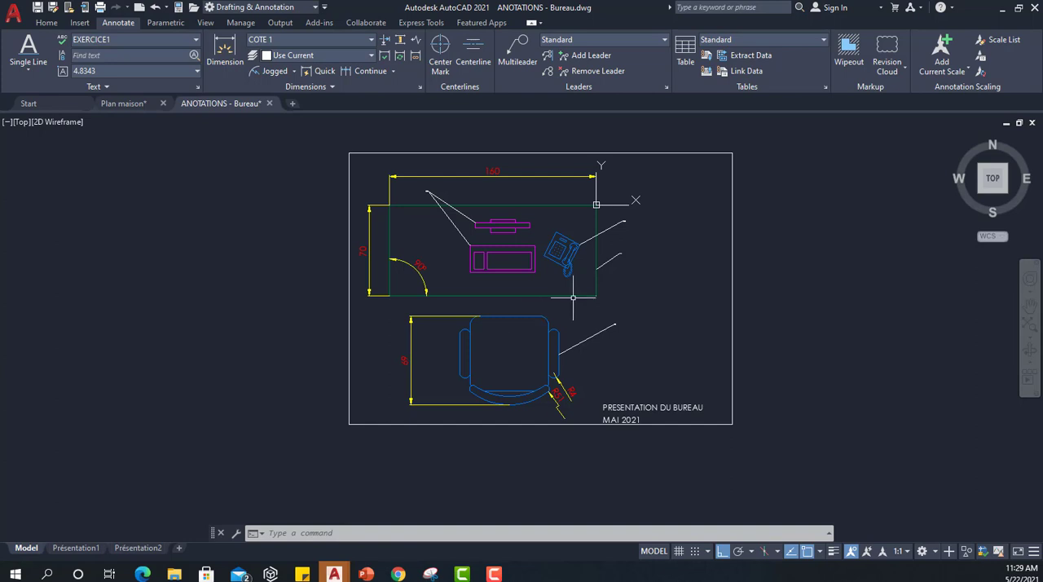
pyautogui.scroll(2, 611, 281)
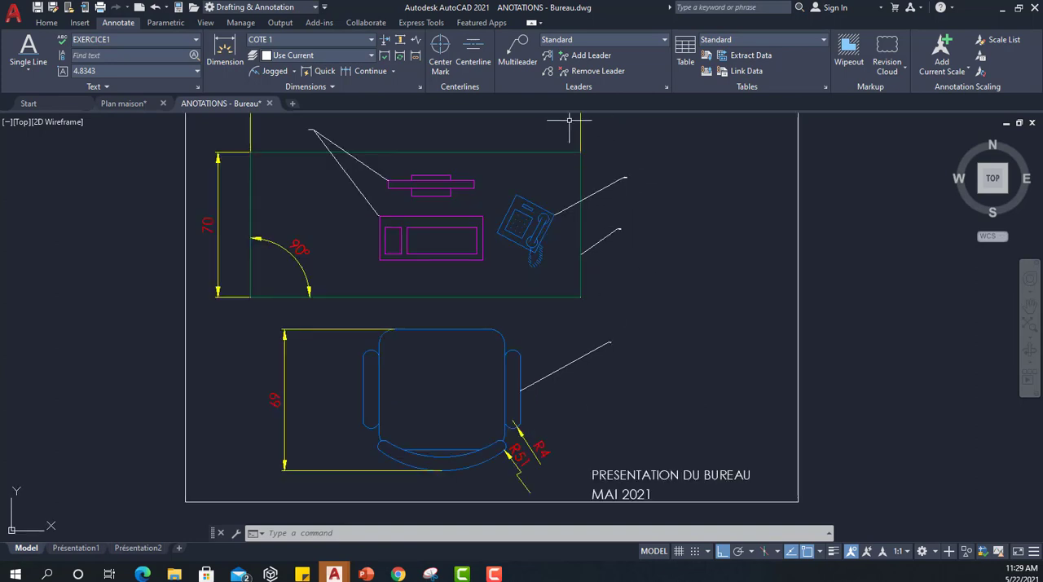
# Create a new multileader style named REPERE1 based on Standard and continue to its settings.
pyautogui.click(574, 39)
pyautogui.click(573, 38)
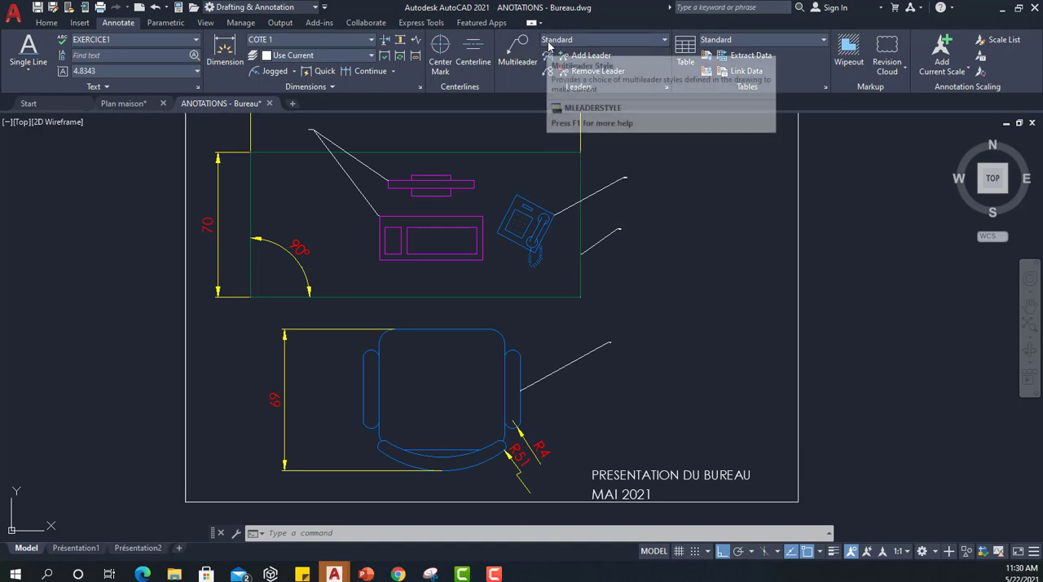
pyautogui.click(666, 89)
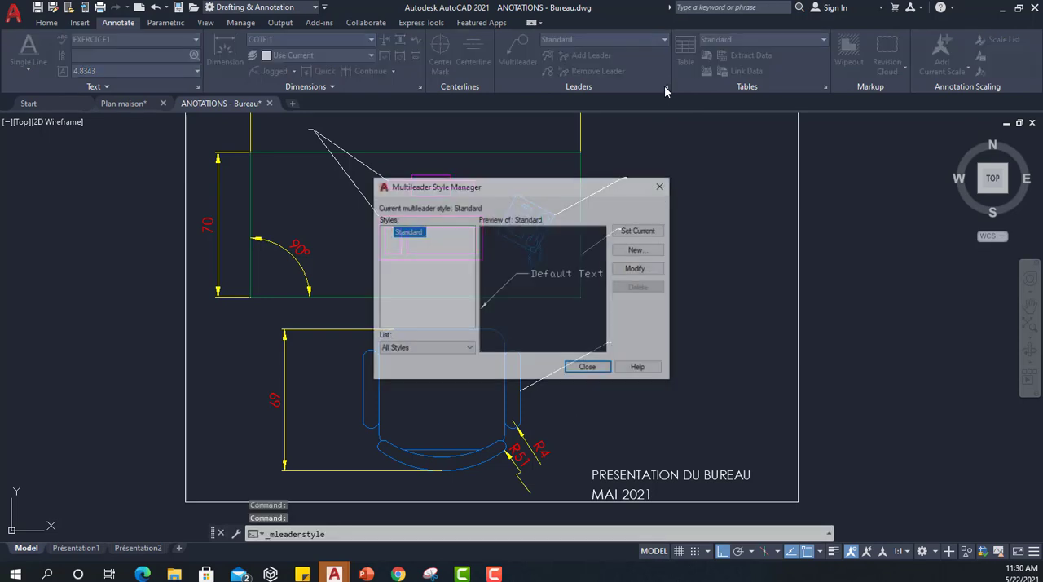
pyautogui.click(638, 250)
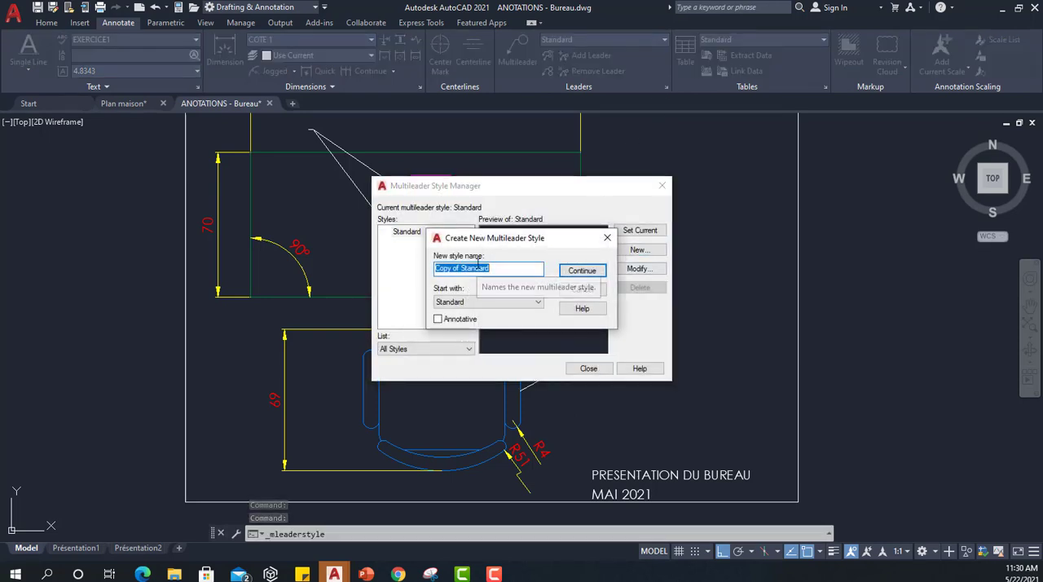
pyautogui.write('REPERE1')
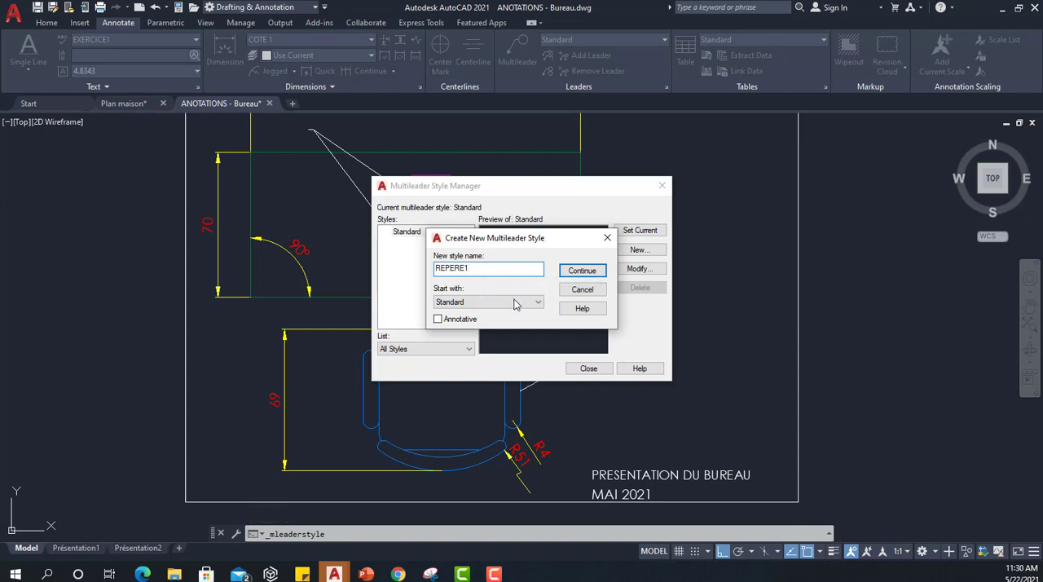
pyautogui.press('Return')
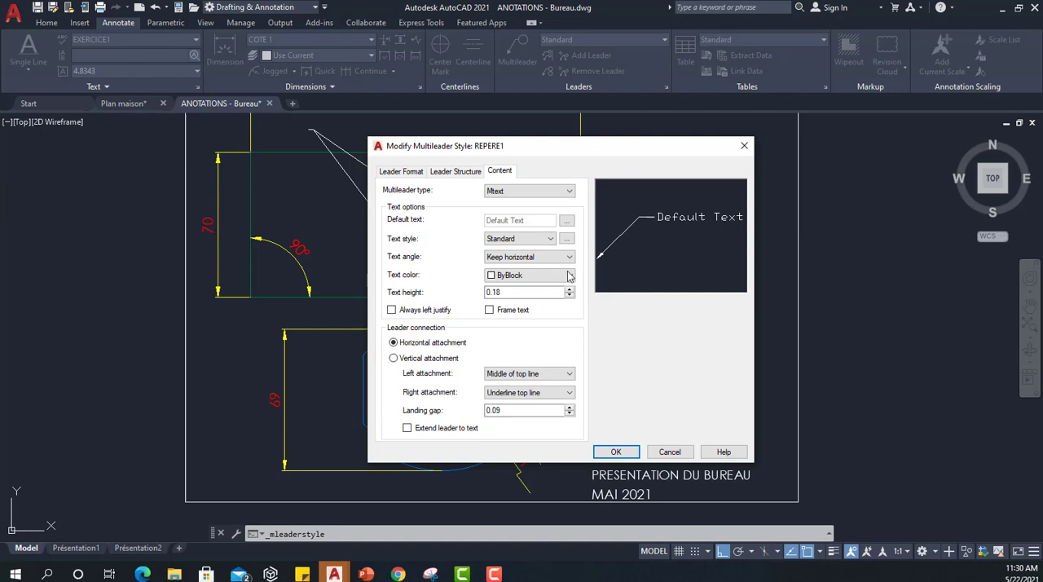
# Set the REPERE1 multileader content to text style EXERCICE1 and text color Green.
pyautogui.click(545, 239)
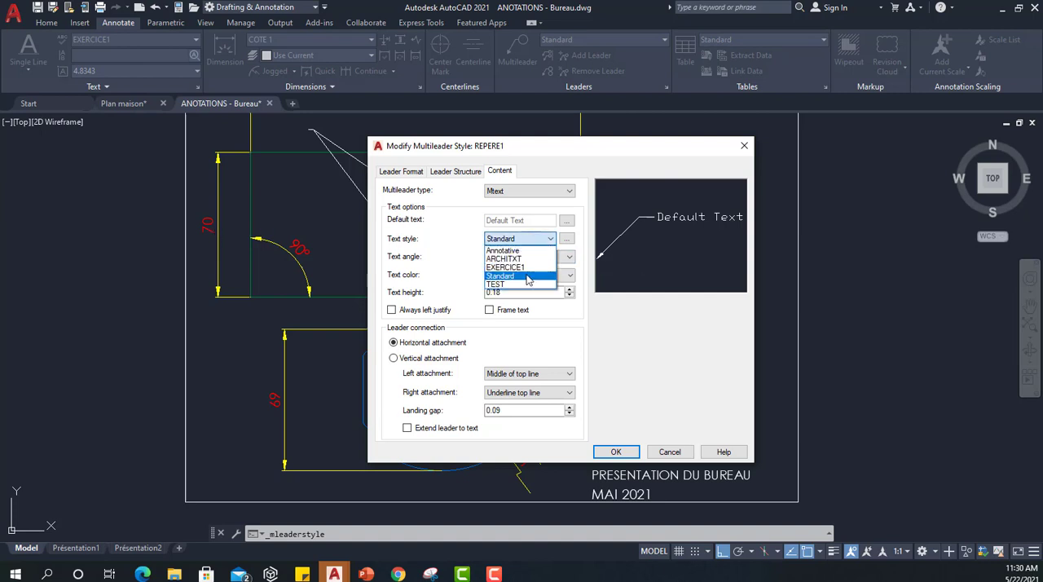
pyautogui.click(528, 268)
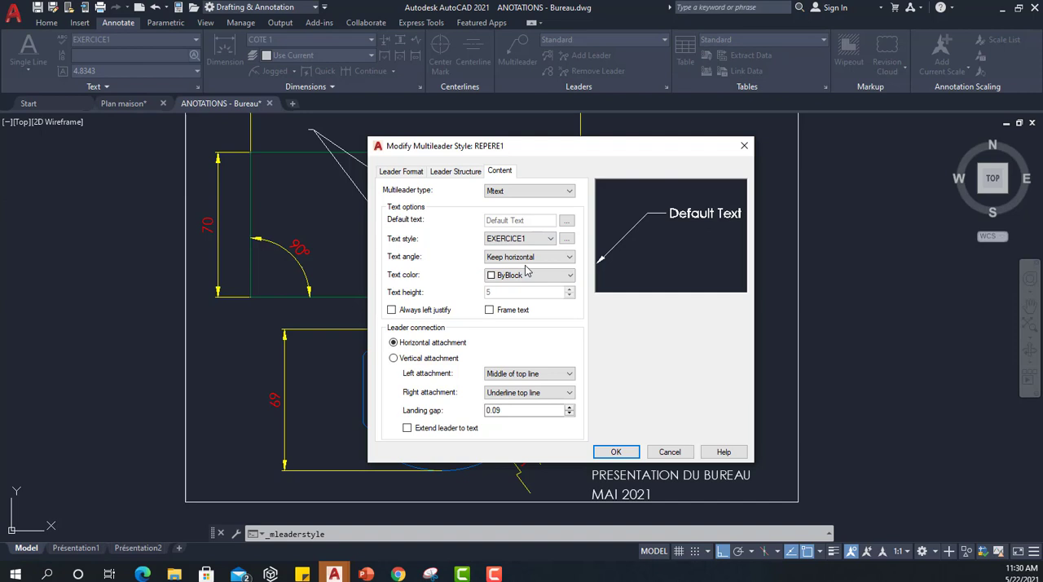
pyautogui.click(531, 275)
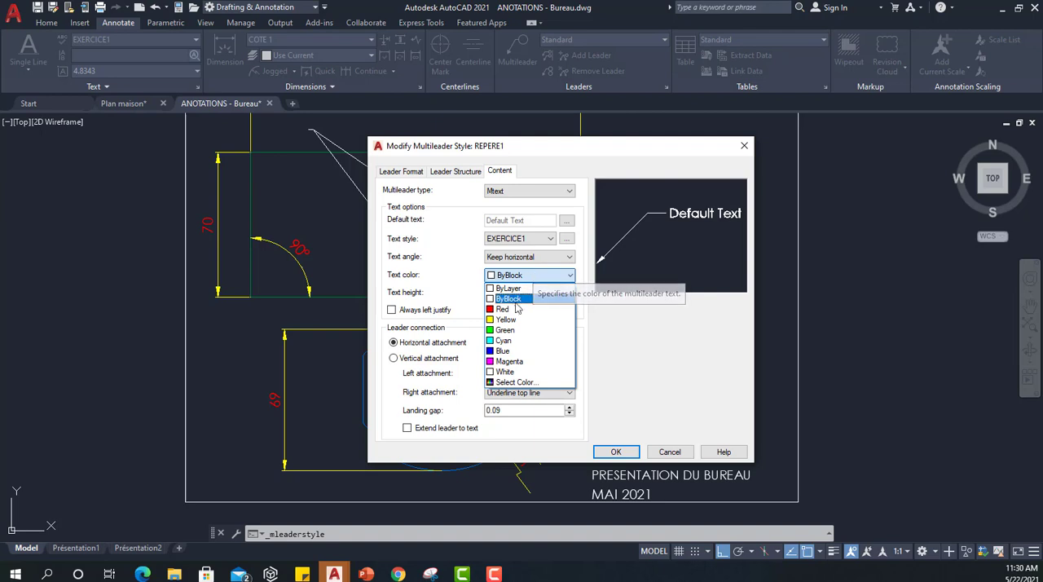
pyautogui.click(516, 331)
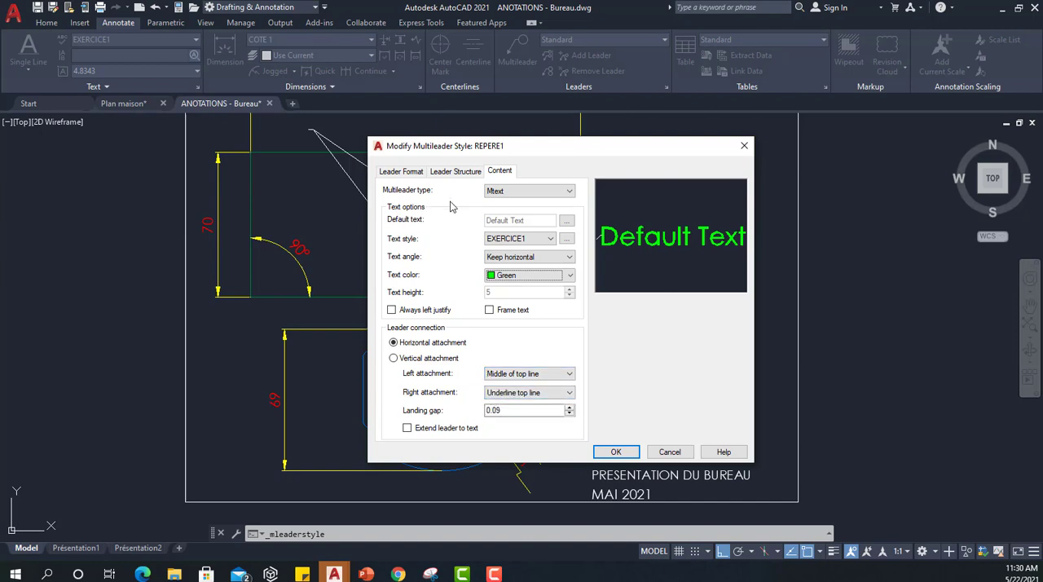
# In REPERE1's leader format, keep the leader type Straight and set the leader color to Blue.
pyautogui.click(401, 172)
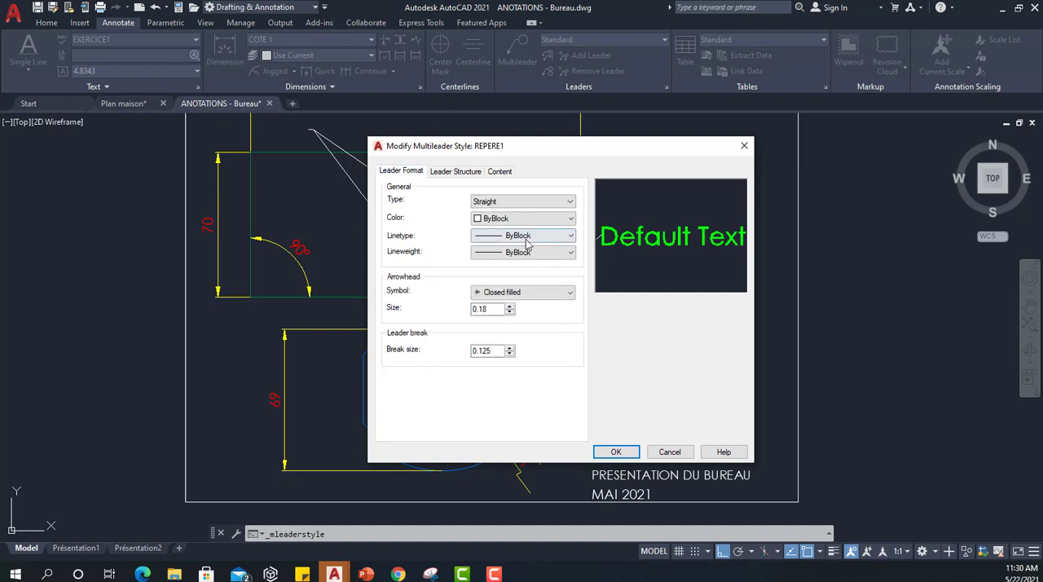
pyautogui.click(479, 204)
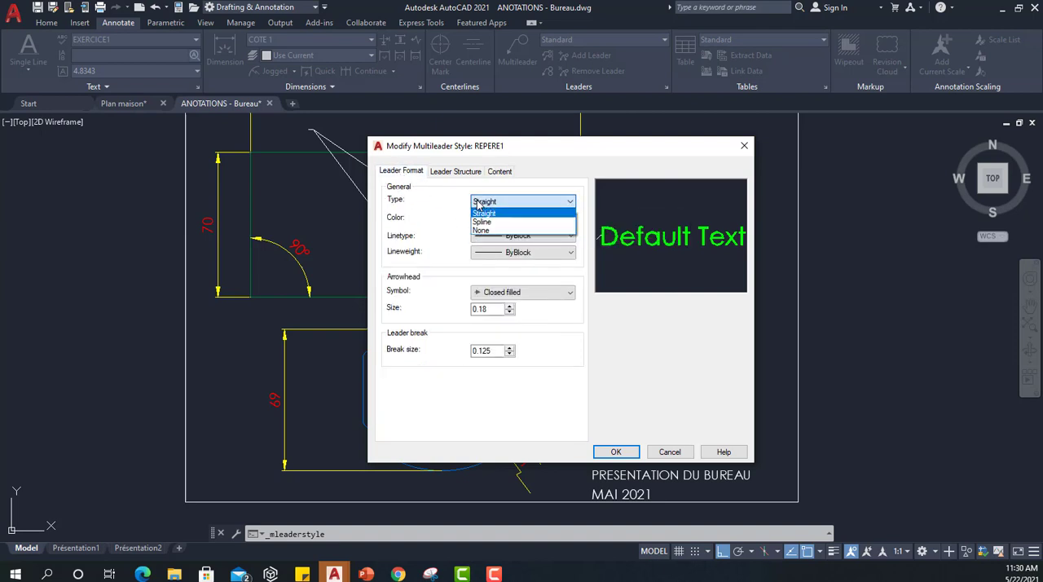
pyautogui.click(482, 213)
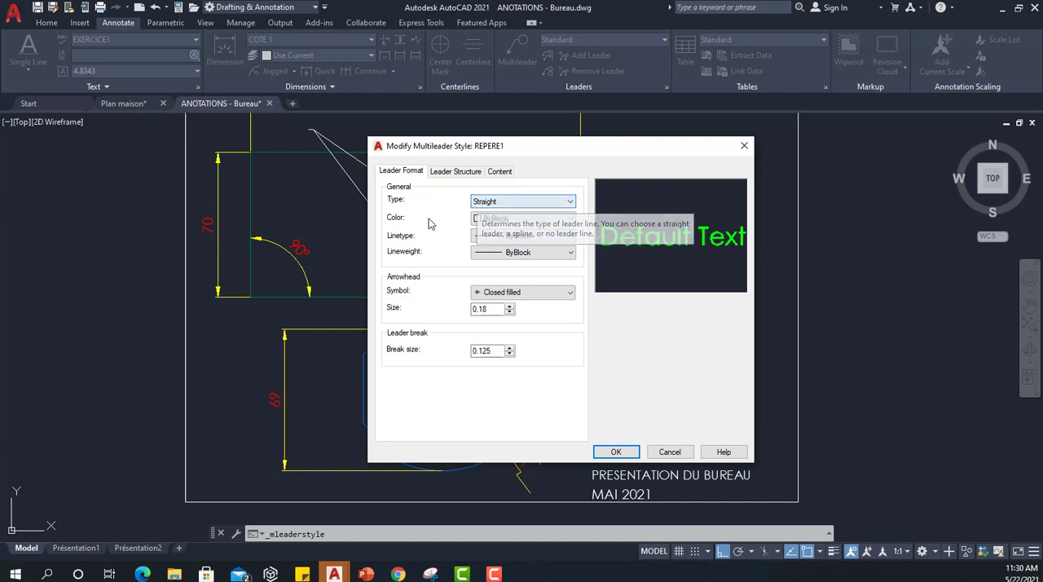
pyautogui.click(499, 219)
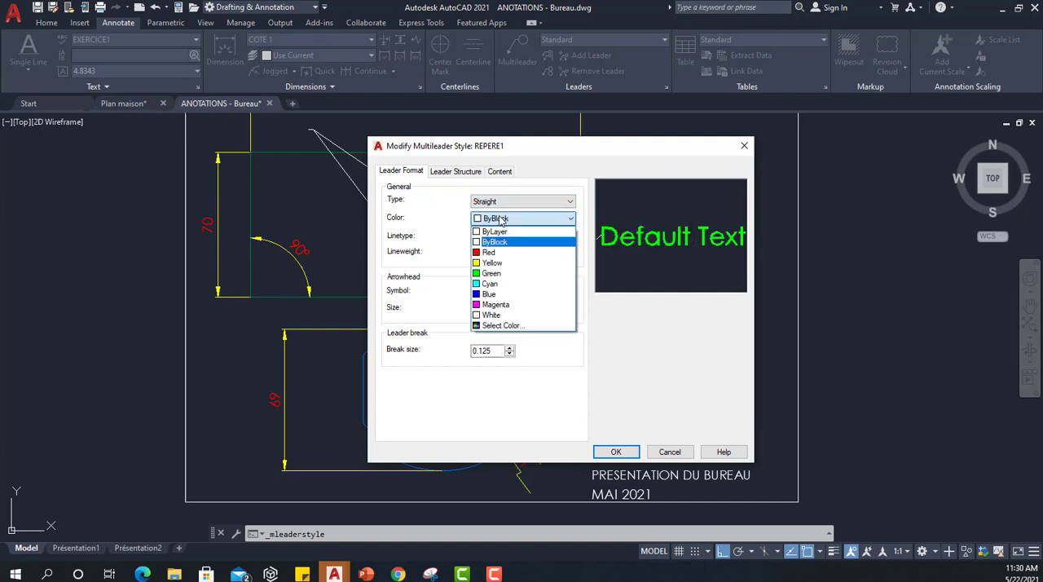
pyautogui.click(490, 295)
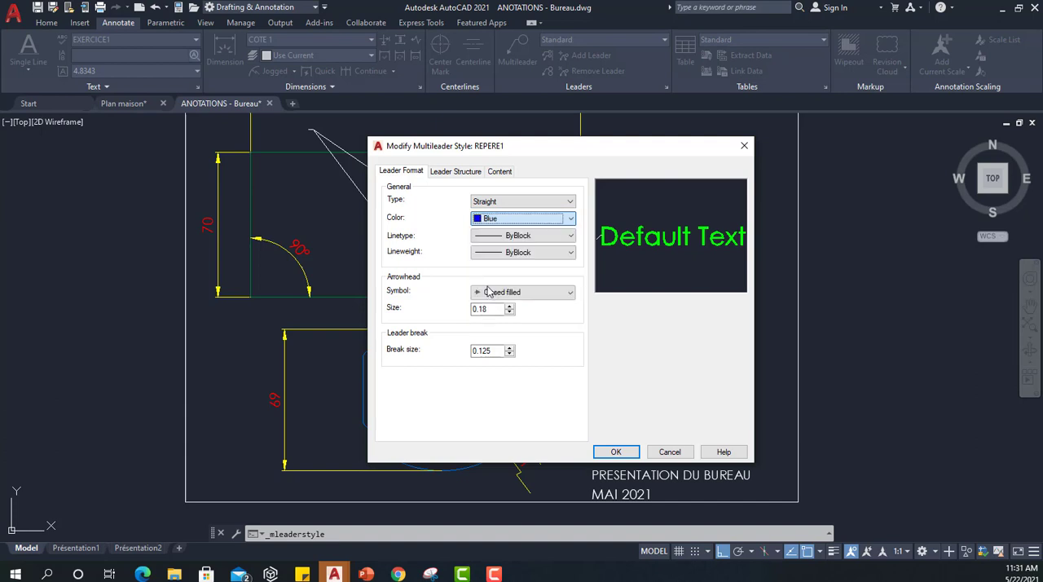
# Change the REPERE1 multileader style's leader color to Cyan.
pyautogui.click(501, 219)
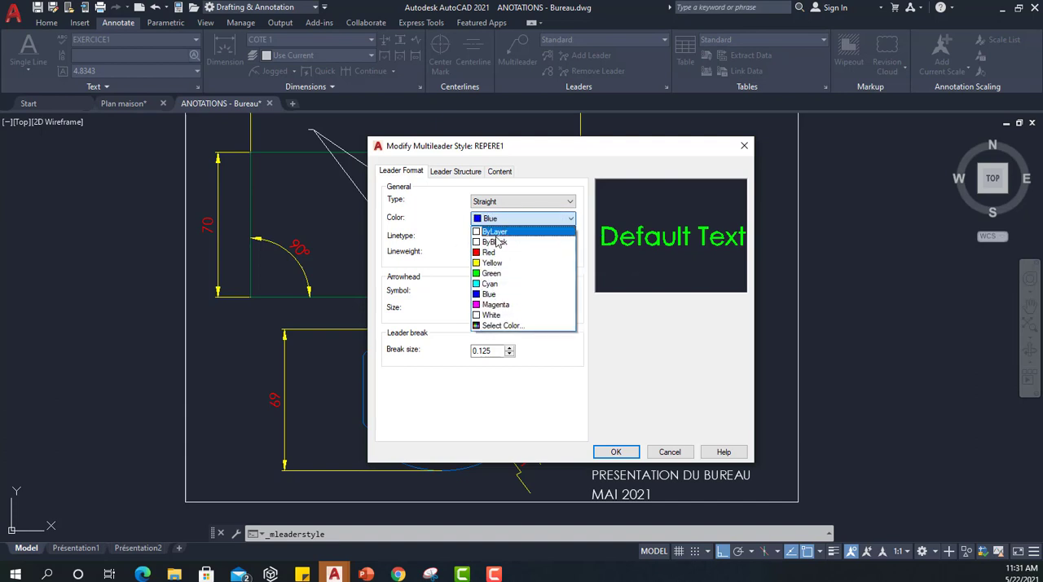
pyautogui.click(503, 287)
pyautogui.press('Up')
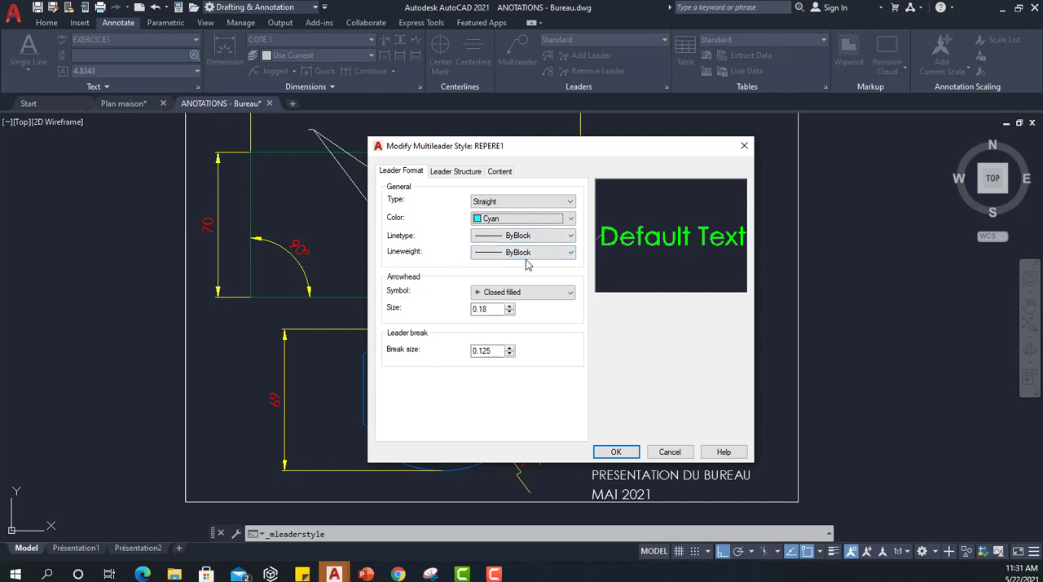
# Set REPERE1's arrowhead symbol to Dot with size 1, and save the multileader style.
pyautogui.click(526, 294)
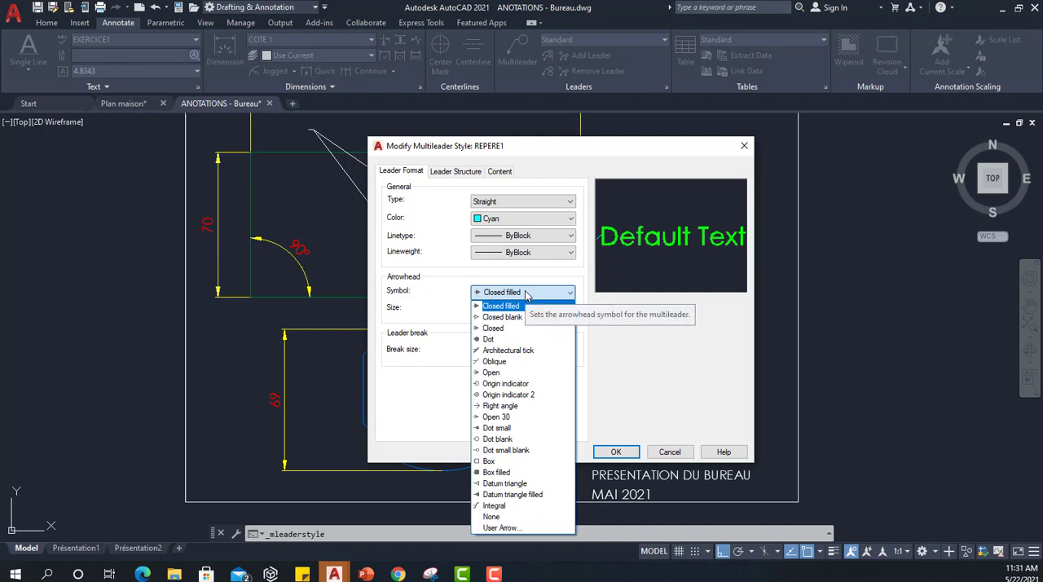
pyautogui.click(487, 339)
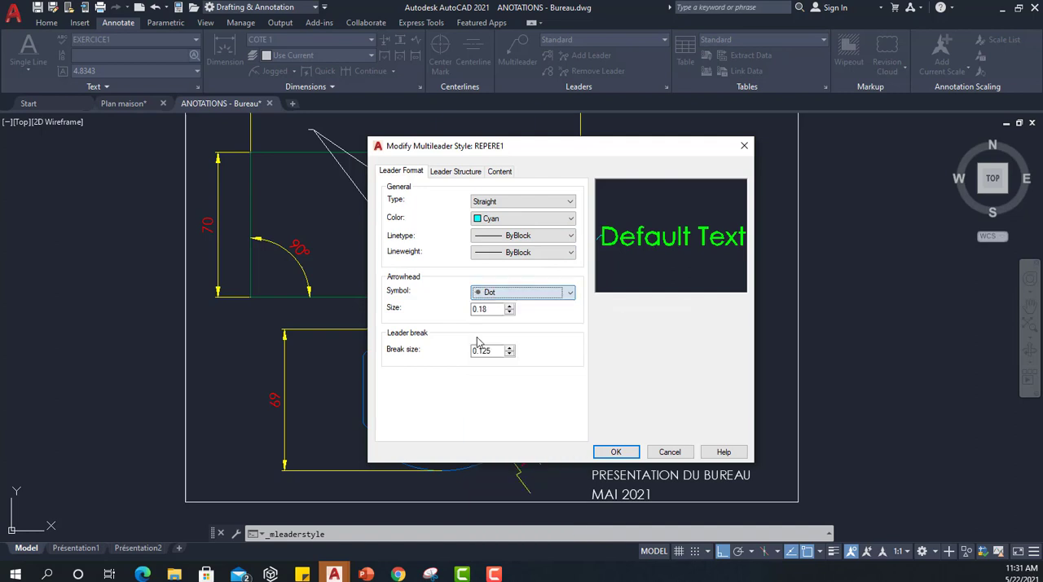
pyautogui.doubleClick(475, 309)
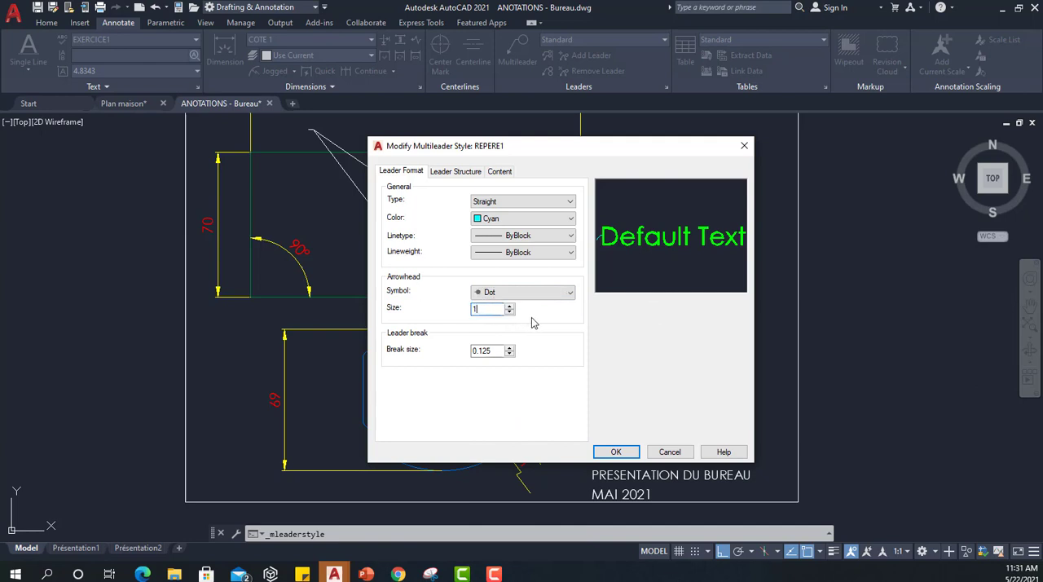
pyautogui.click(449, 172)
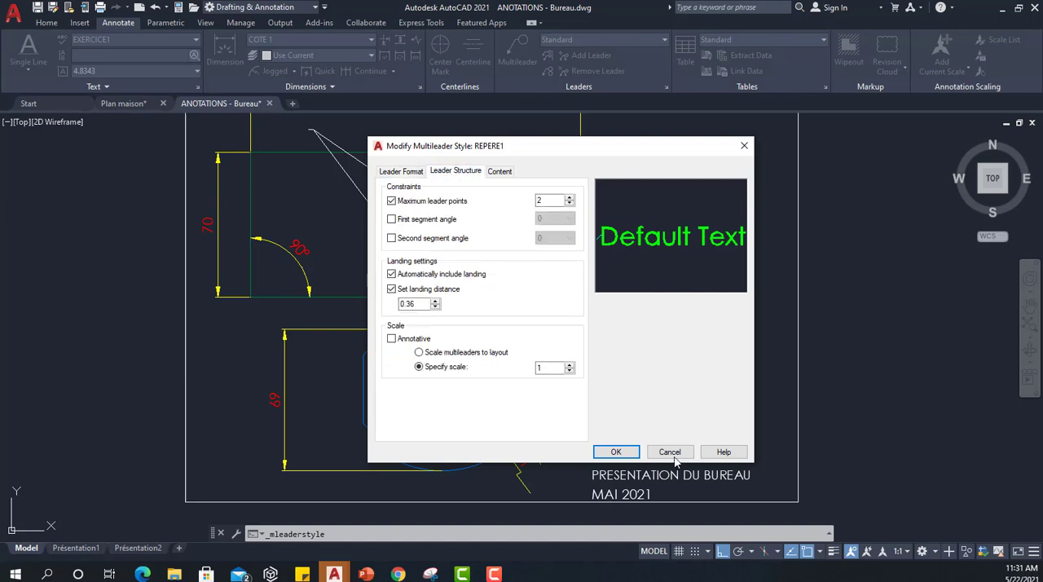
pyautogui.click(605, 451)
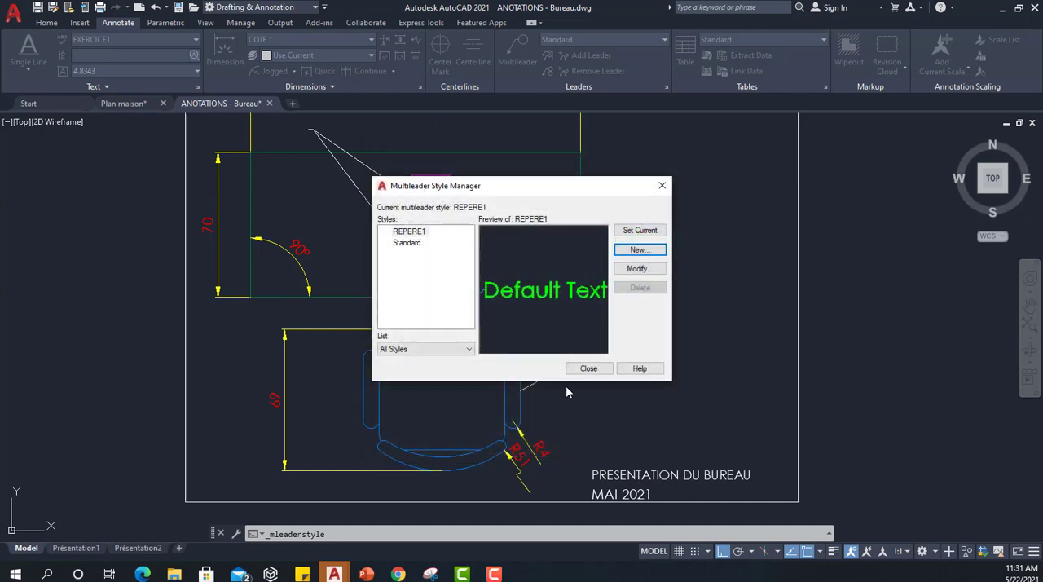
pyautogui.click(589, 368)
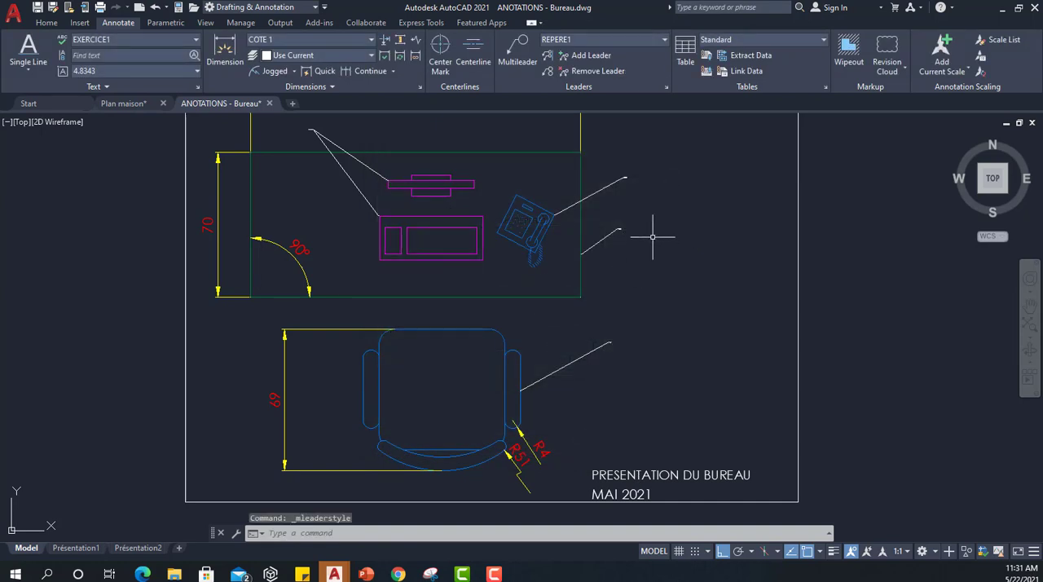
# Apply the REPERE1 multileader style to the three leaders pointing at the telephone, the desk edge and the chair's armrest.
pyautogui.click(619, 179)
pyautogui.click(620, 229)
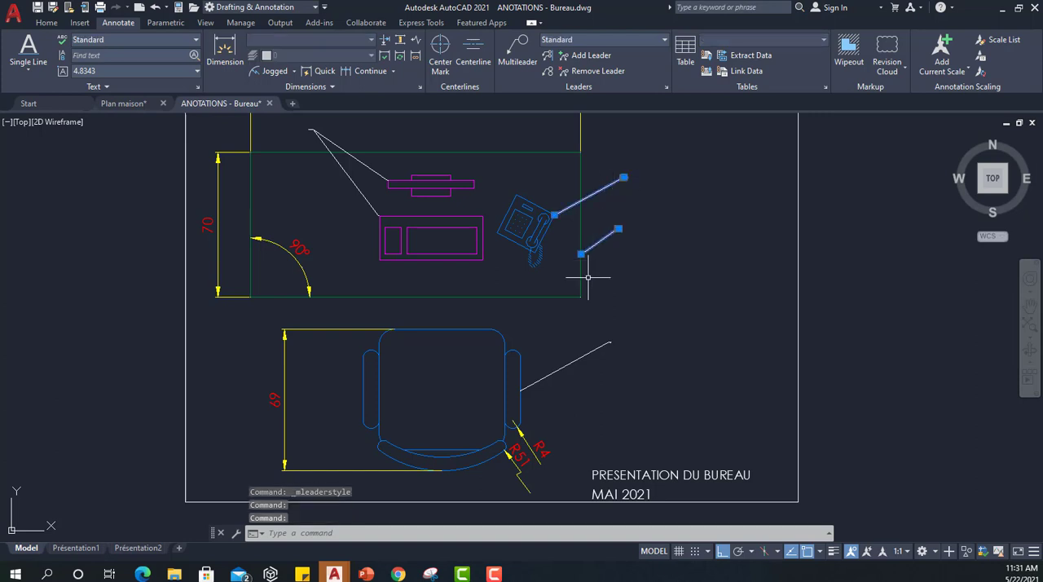
pyautogui.click(613, 343)
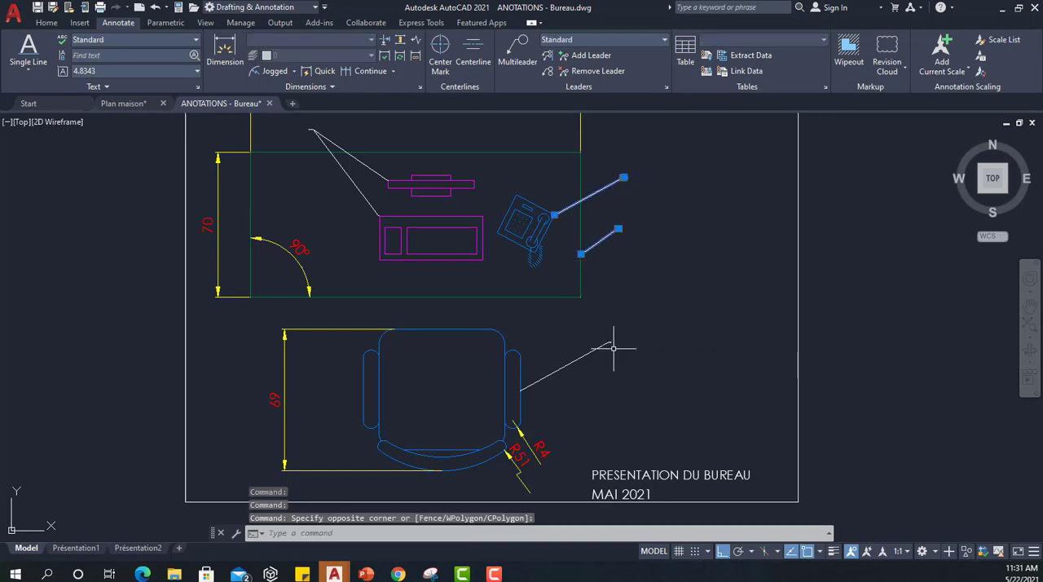
pyautogui.click(610, 342)
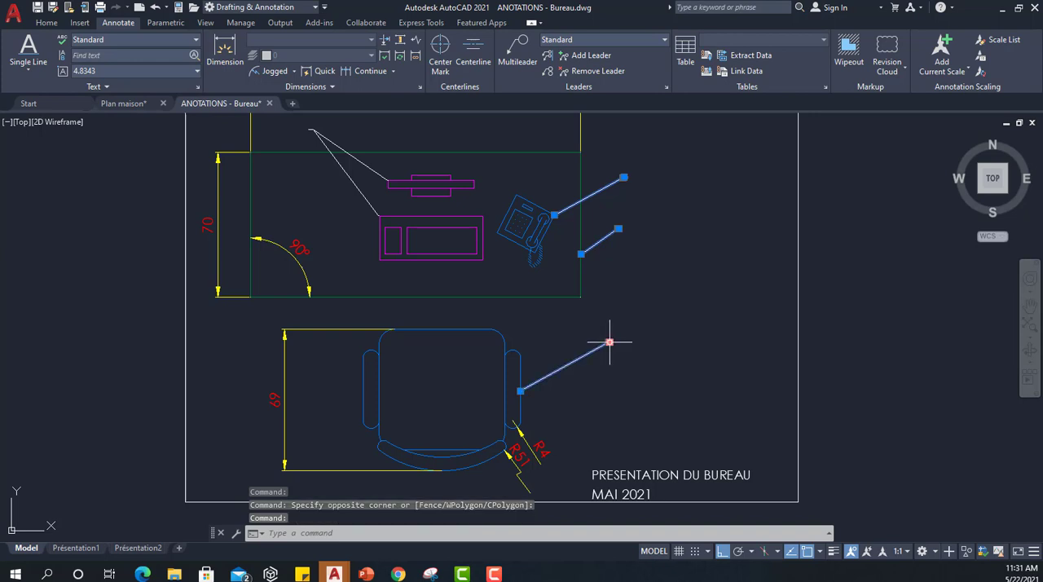
pyautogui.click(612, 40)
pyautogui.click(582, 75)
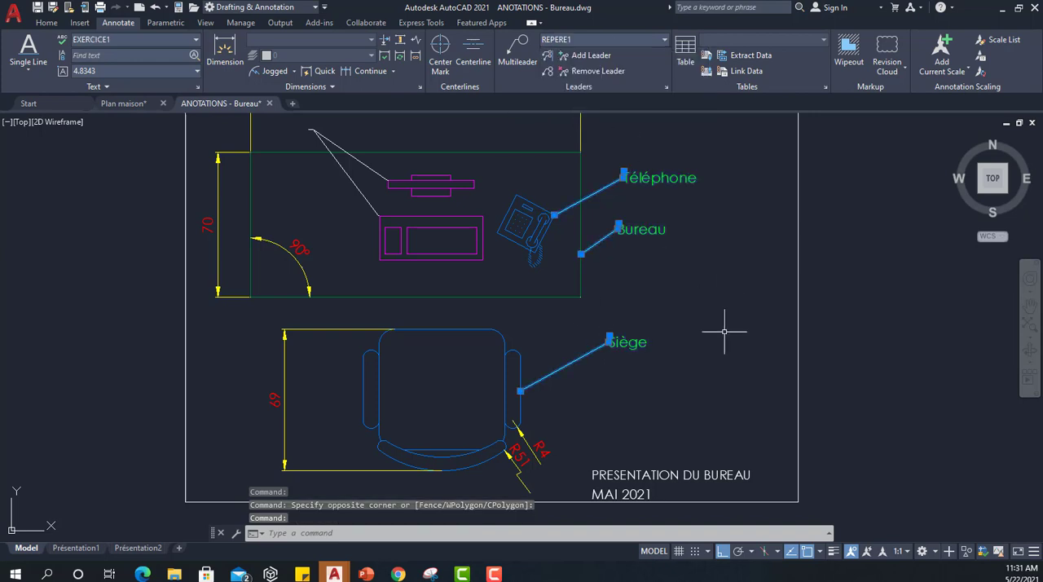
pyautogui.press('Escape')
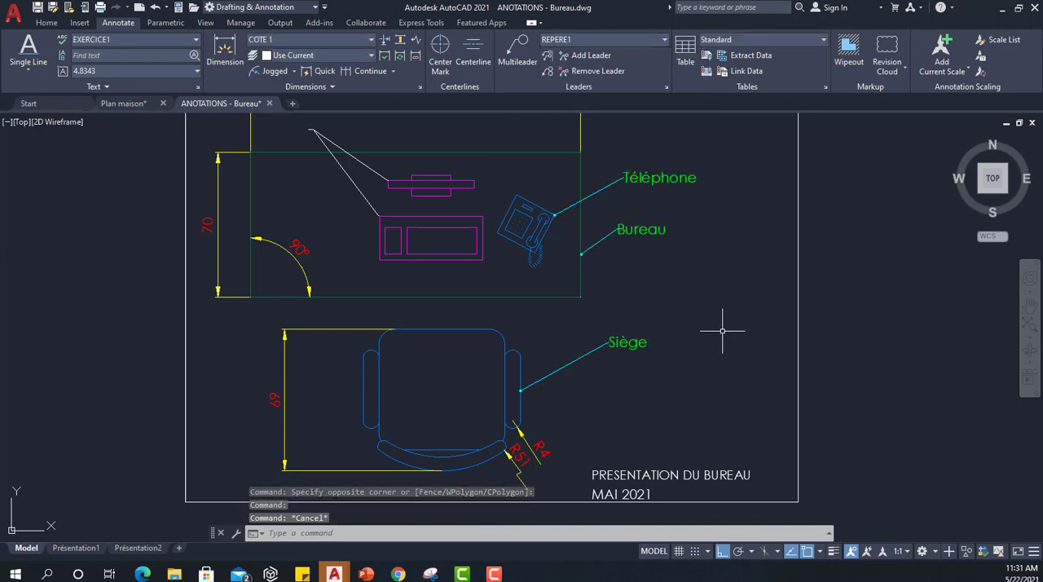
# Apply the REPERE1 style to the two-branch leader pointing at the computer's monitor and keyboard.
pyautogui.scroll(-4, 722, 331)
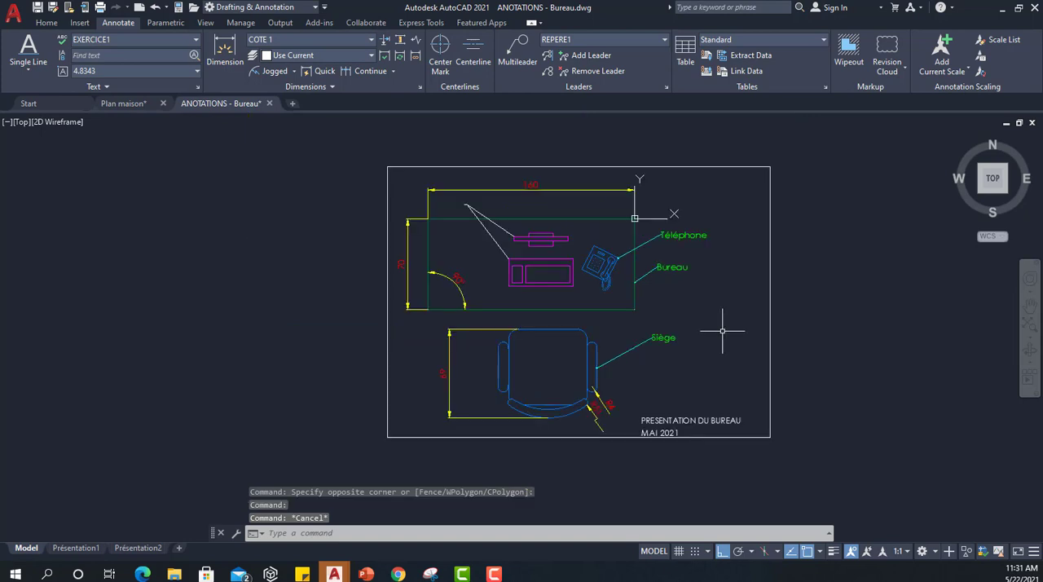
pyautogui.moveTo(666, 259); pyautogui.dragTo(477, 237, button='middle')
pyautogui.scroll(4, 467, 246)
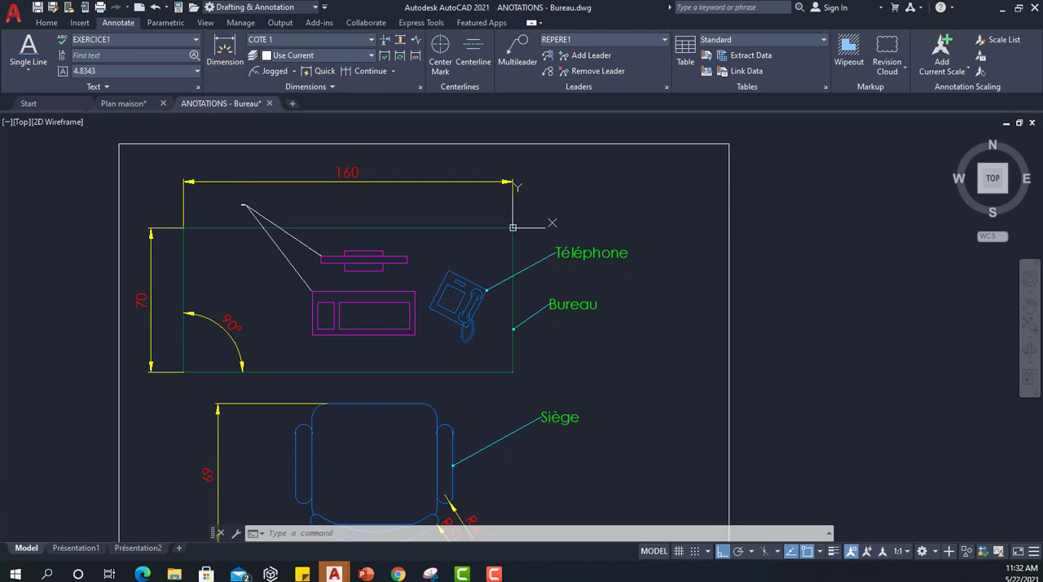
pyautogui.click(245, 205)
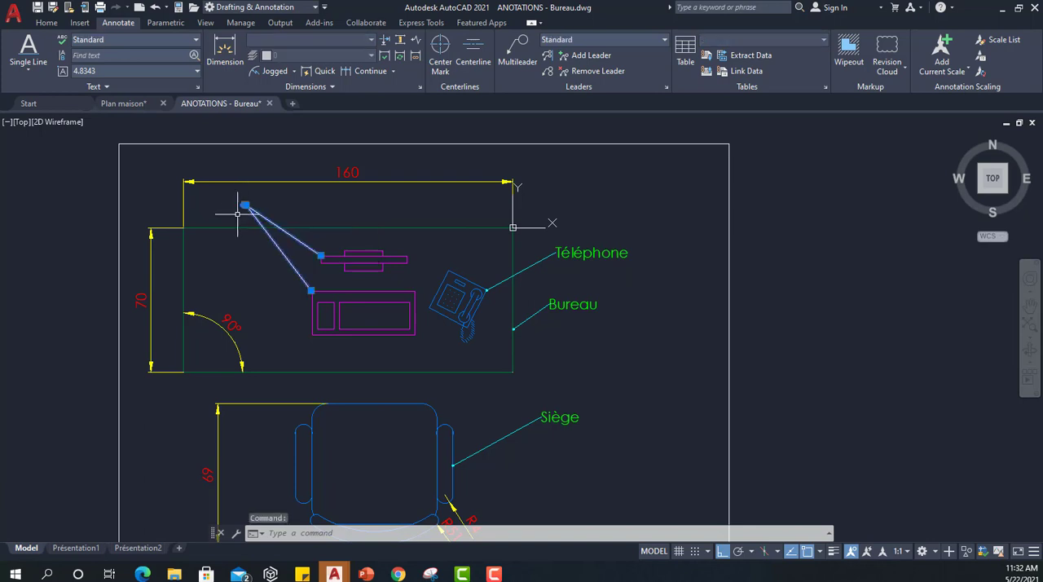
pyautogui.click(611, 42)
pyautogui.click(581, 78)
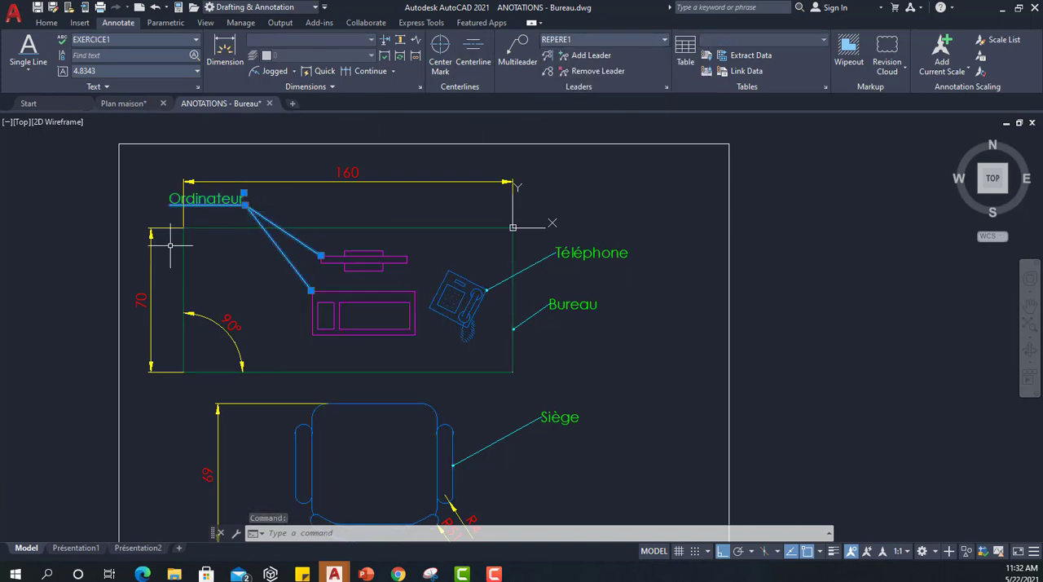
pyautogui.press('Escape')
# Stretch the Ordinateur leader's landing horizontally about 26 units to the right so the label sits inside the 160 dimension's width.
pyautogui.click(251, 208)
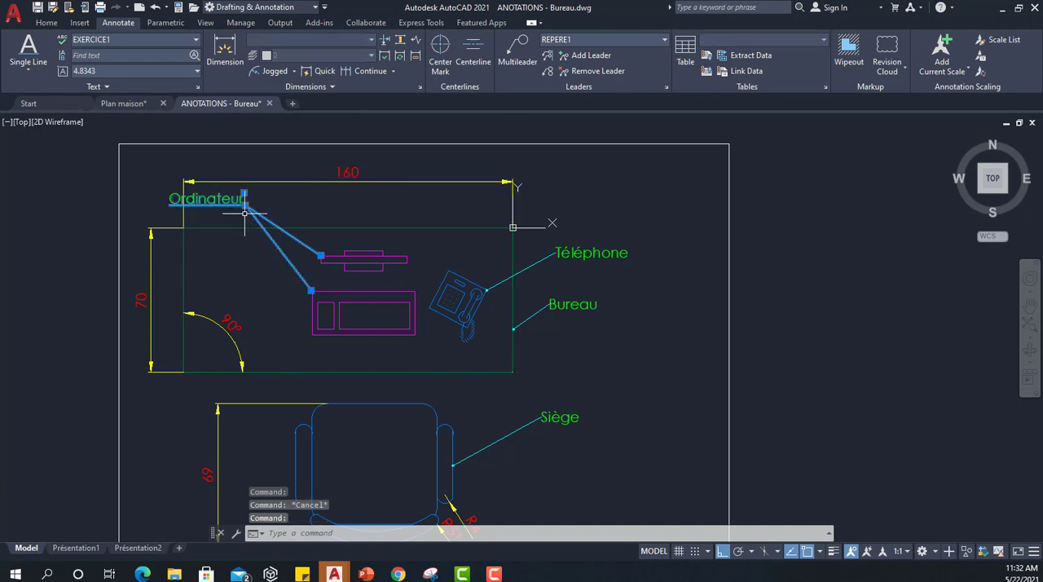
pyautogui.click(245, 205)
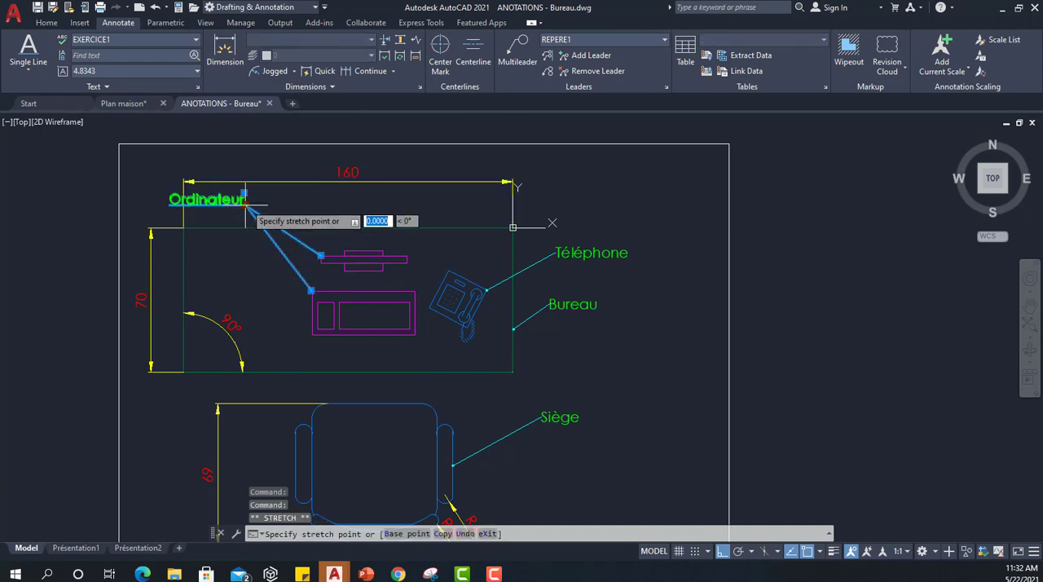
pyautogui.click(298, 203)
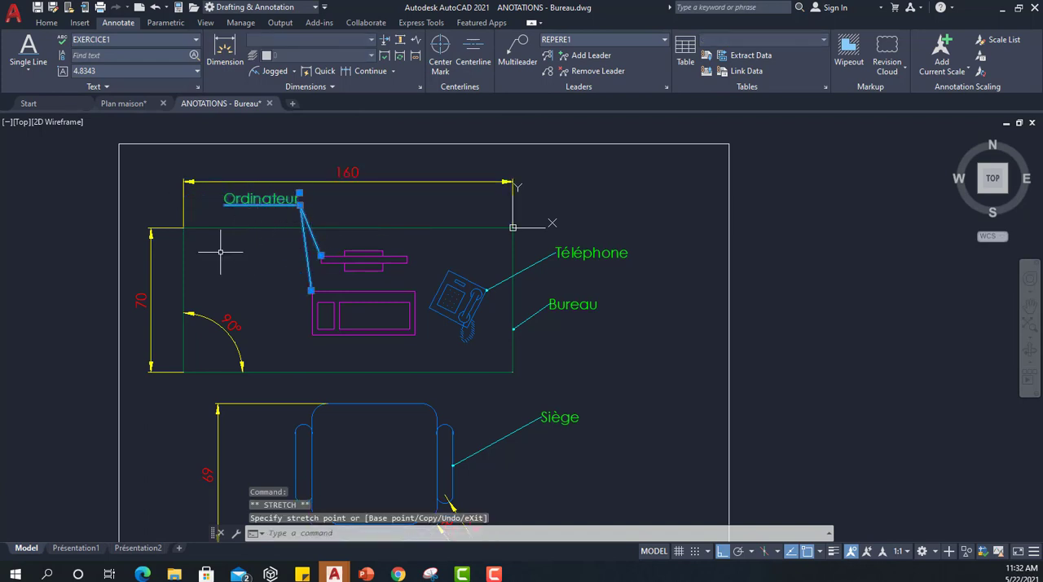
pyautogui.press('Escape')
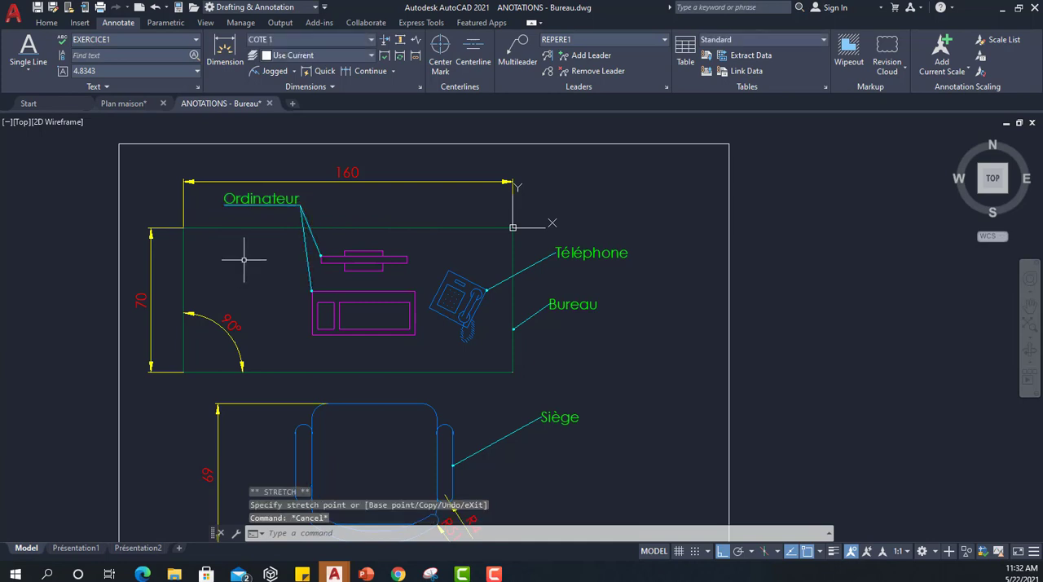
# View the table style settings with the Standard style preview and close them without editing.
pyautogui.moveTo(345, 296); pyautogui.dragTo(344, 181, button='middle')
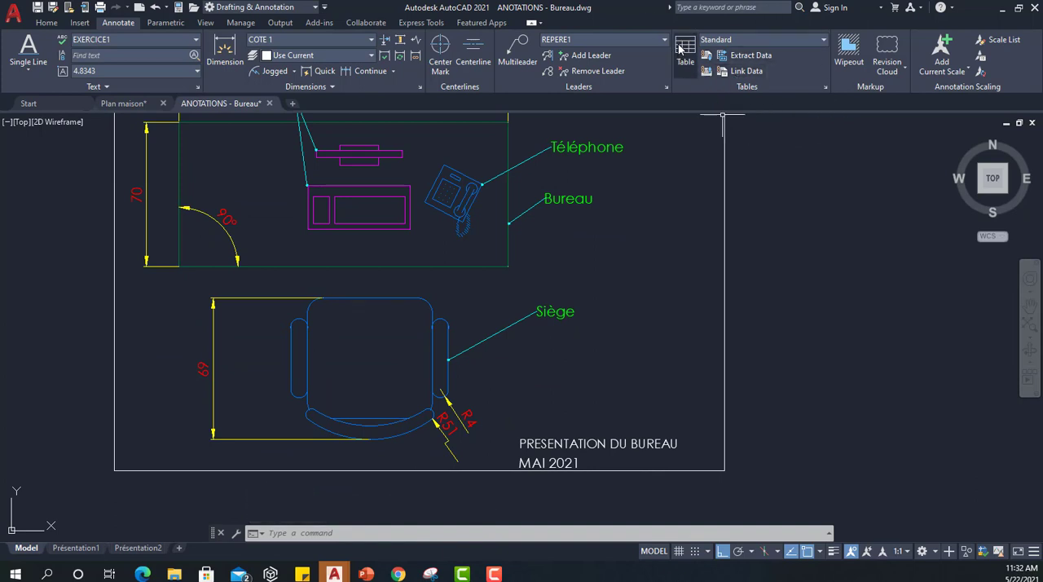
pyautogui.click(825, 86)
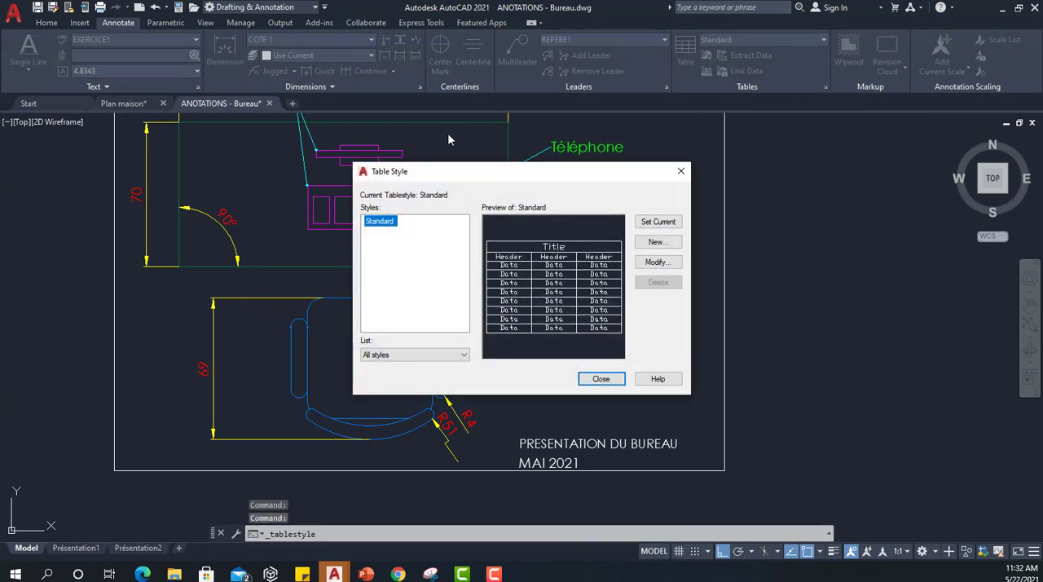
pyautogui.click(601, 380)
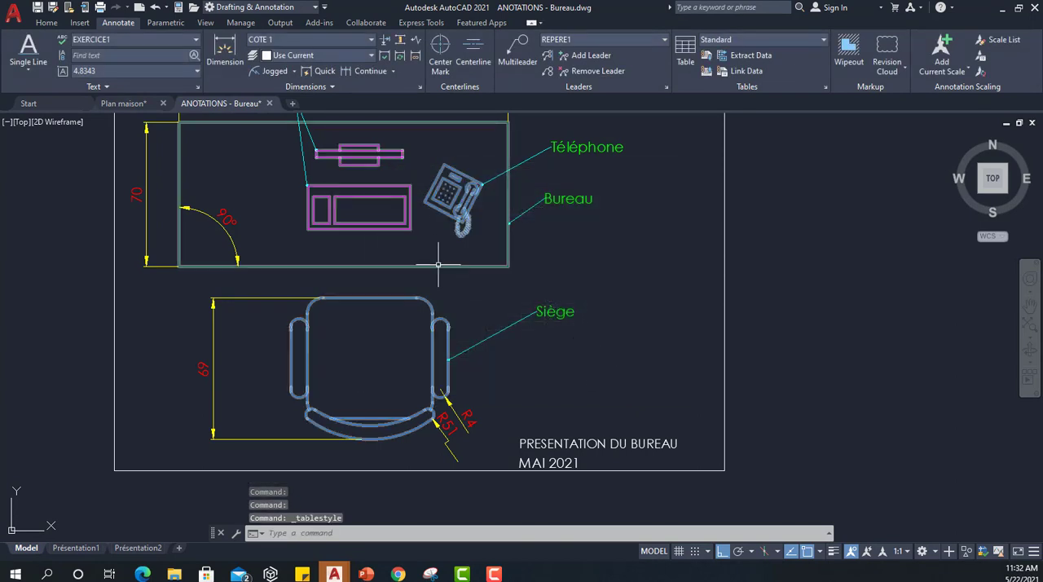
pyautogui.moveTo(432, 263); pyautogui.dragTo(425, 286, button='middle')
pyautogui.scroll(-3, 452, 306)
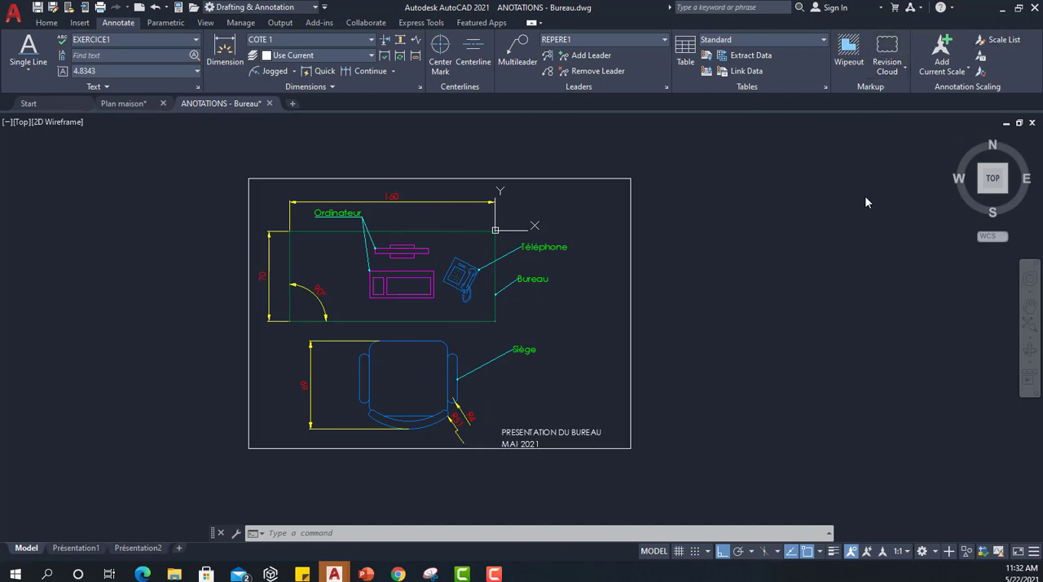
pyautogui.scroll(2, 561, 384)
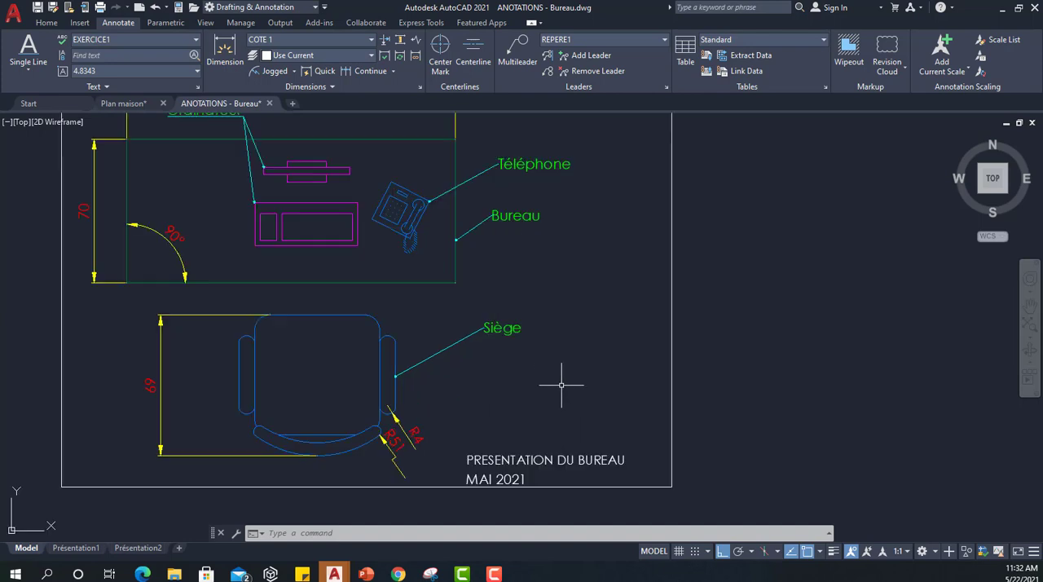
pyautogui.moveTo(567, 246); pyautogui.dragTo(629, 296, button='middle')
pyautogui.scroll(-2, 624, 298)
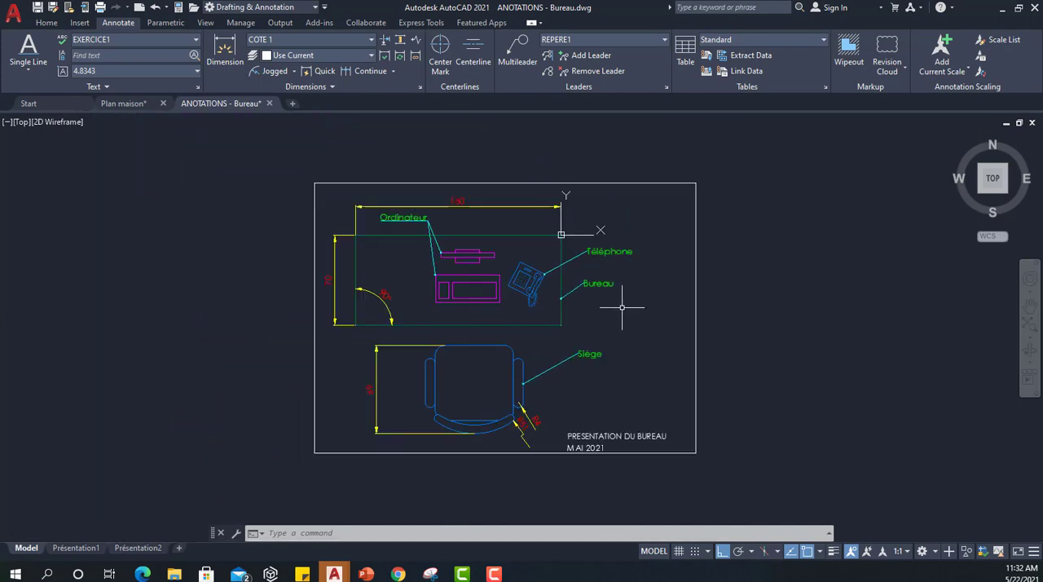